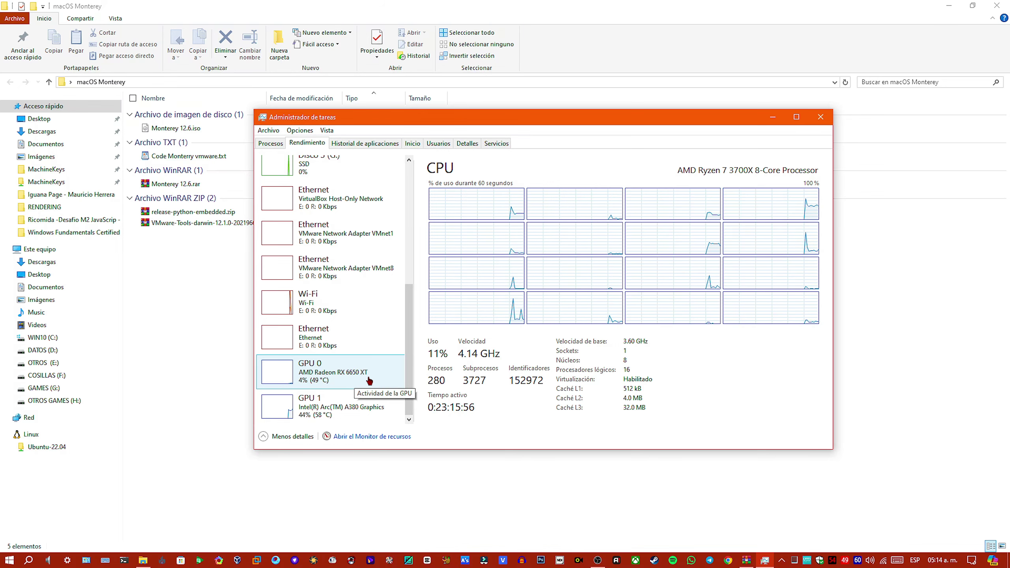
Step: Close Task Manager and extract release-python-embedded.zip into its own folder within macOS Monterey
{"action": "left_click", "coordinate": [820, 116]}
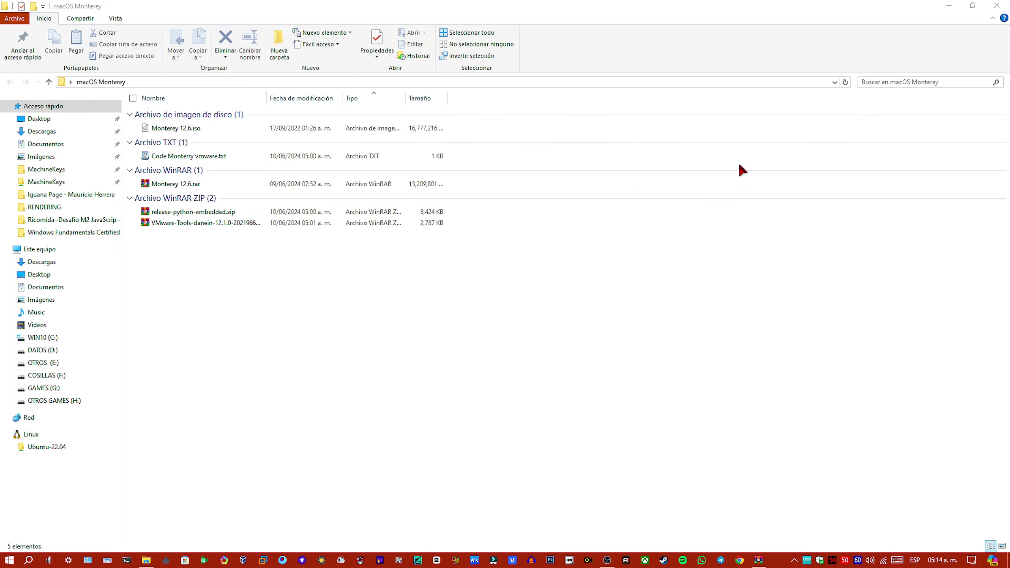
{"action": "right_click", "coordinate": [402, 310]}
{"action": "left_click", "coordinate": [314, 350]}
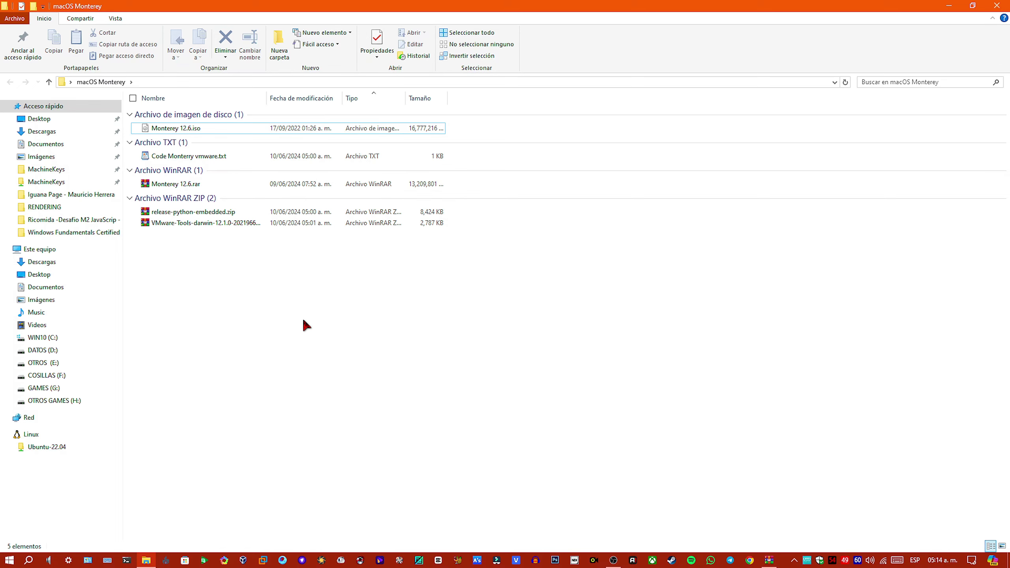
{"action": "left_click", "coordinate": [225, 215]}
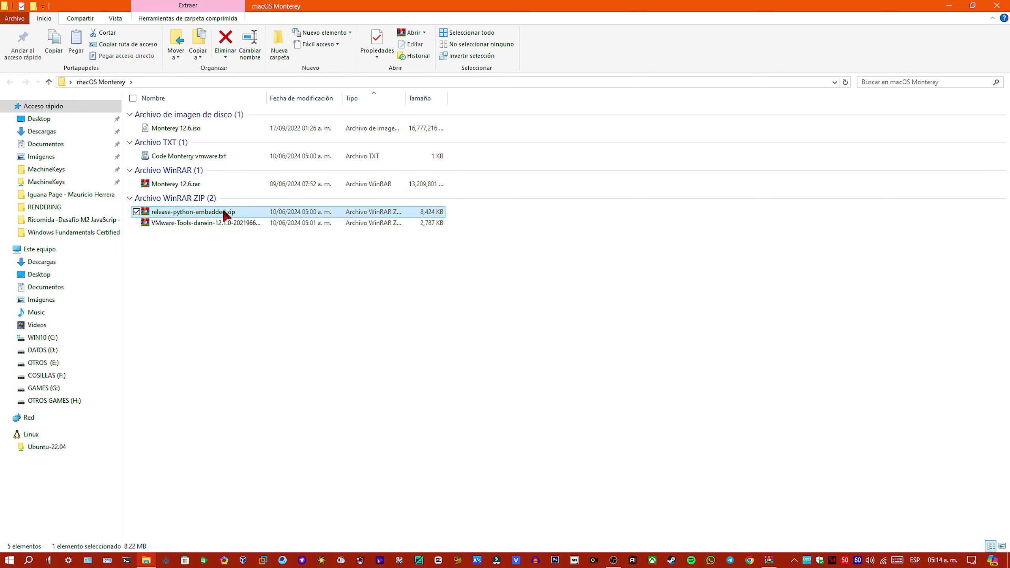
{"action": "right_click", "coordinate": [224, 213]}
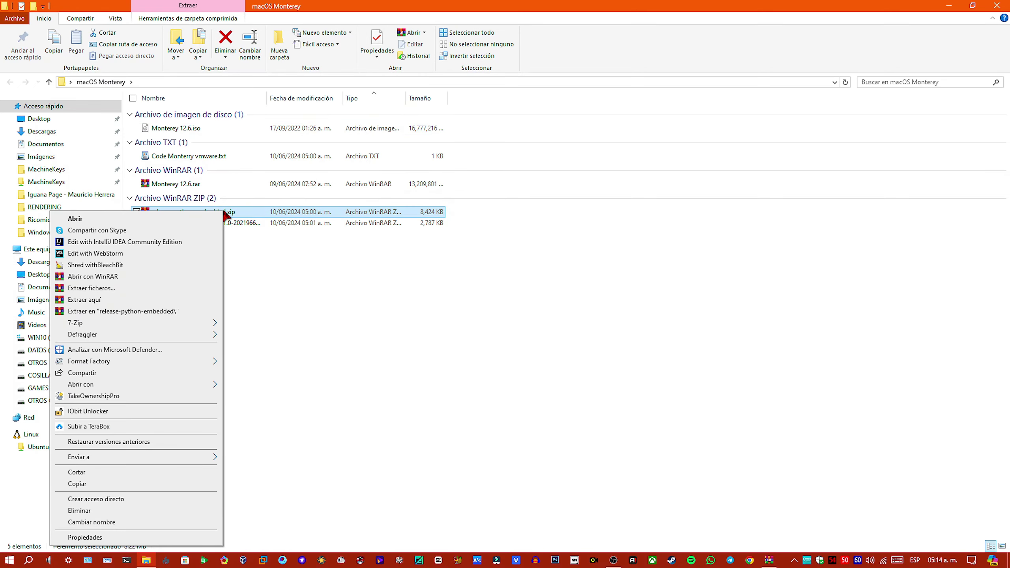
{"action": "left_click", "coordinate": [174, 311]}
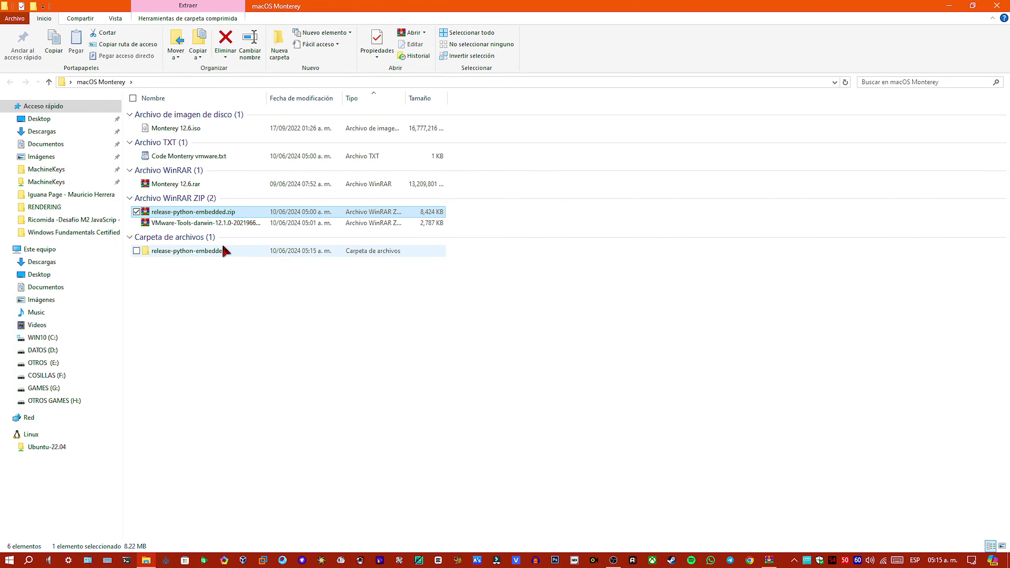
Step: Run win-install.cmd from the extracted release-python-embedded folder with administrator rights
{"action": "double_click", "coordinate": [223, 250]}
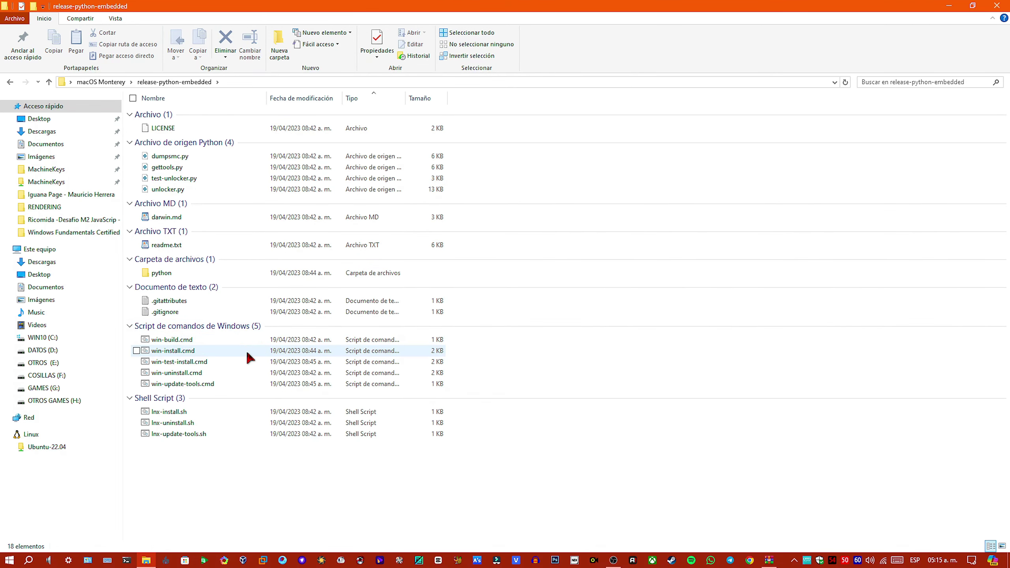
{"action": "right_click", "coordinate": [203, 351]}
{"action": "left_click", "coordinate": [120, 231]}
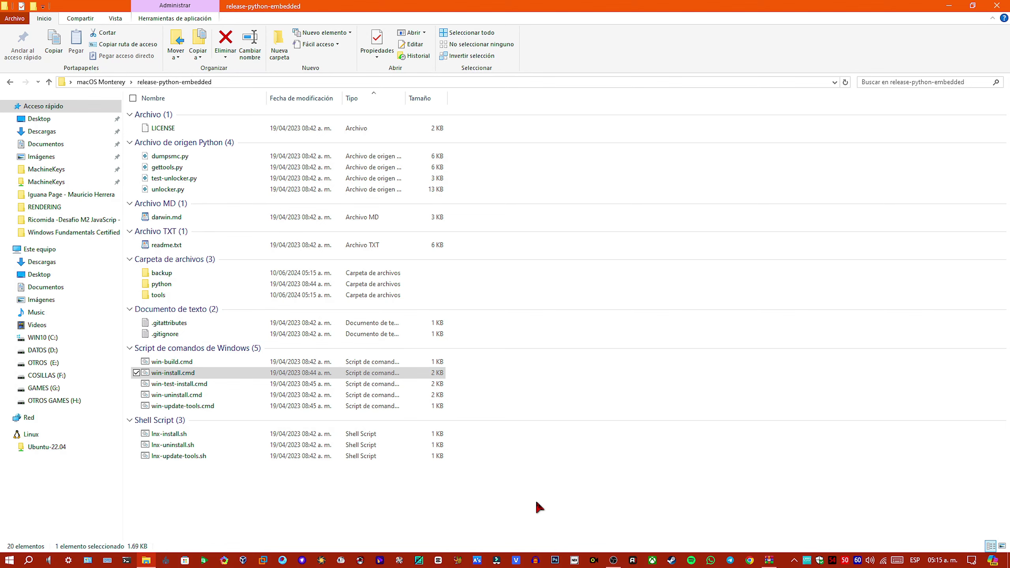
{"action": "left_click", "coordinate": [492, 514]}
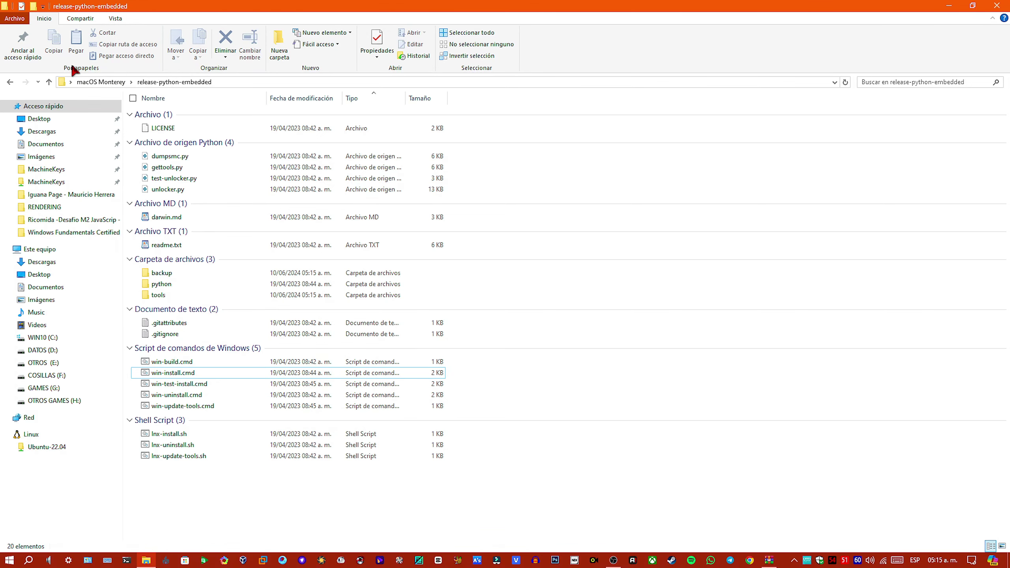
Step: Return to the macOS Monterey folder, minimise it and close the Monterey 12.6.rar archive window
{"action": "left_click", "coordinate": [10, 82]}
{"action": "left_click", "coordinate": [253, 319]}
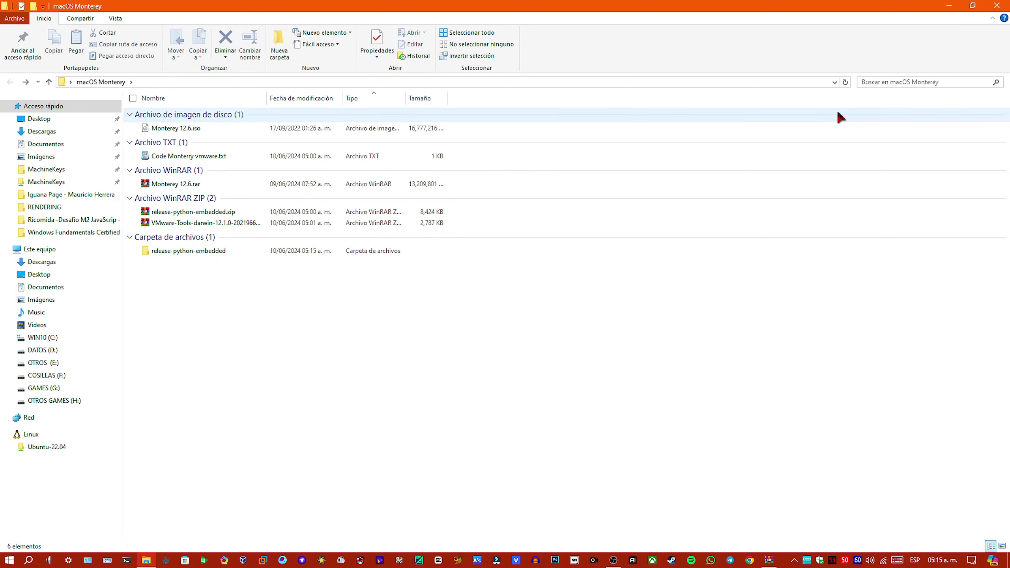
{"action": "left_click", "coordinate": [950, 6]}
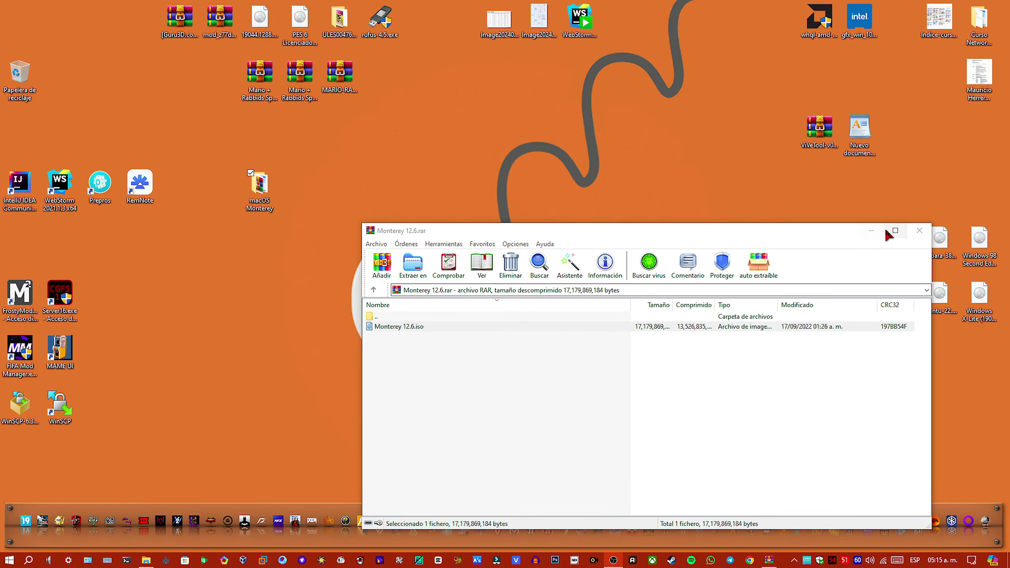
{"action": "left_click", "coordinate": [920, 238]}
{"action": "right_click", "coordinate": [412, 211]}
{"action": "left_click", "coordinate": [364, 234]}
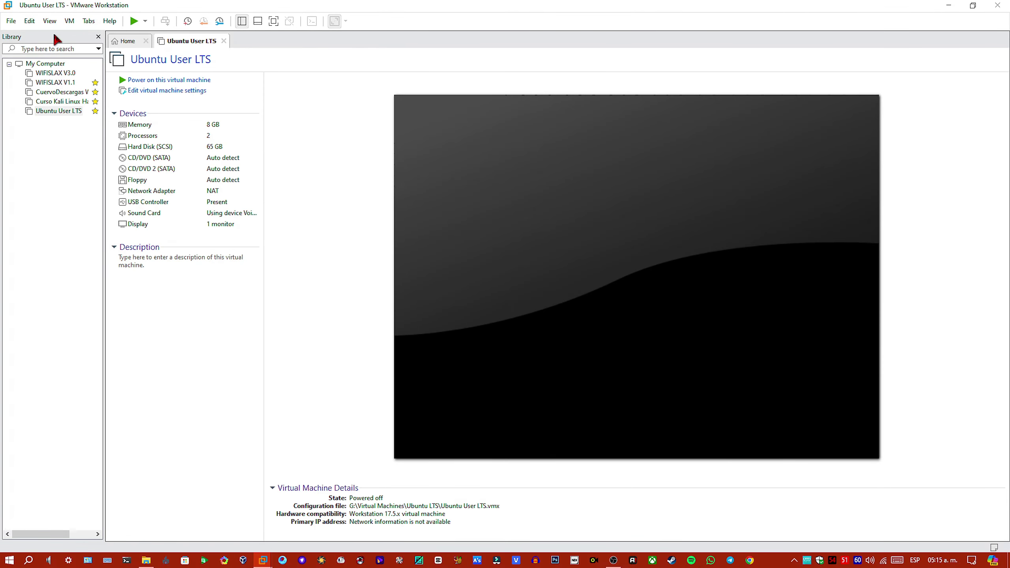
Step: In VMware Workstation, start a new custom virtual machine with Workstation 17.5.x hardware compatibility
{"action": "left_click", "coordinate": [11, 21]}
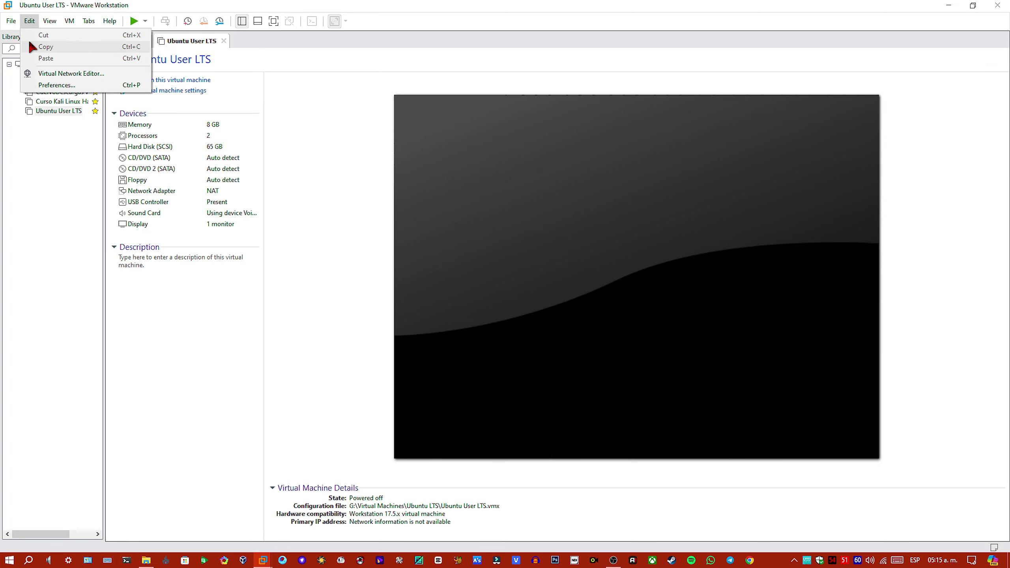
{"action": "left_click", "coordinate": [32, 36]}
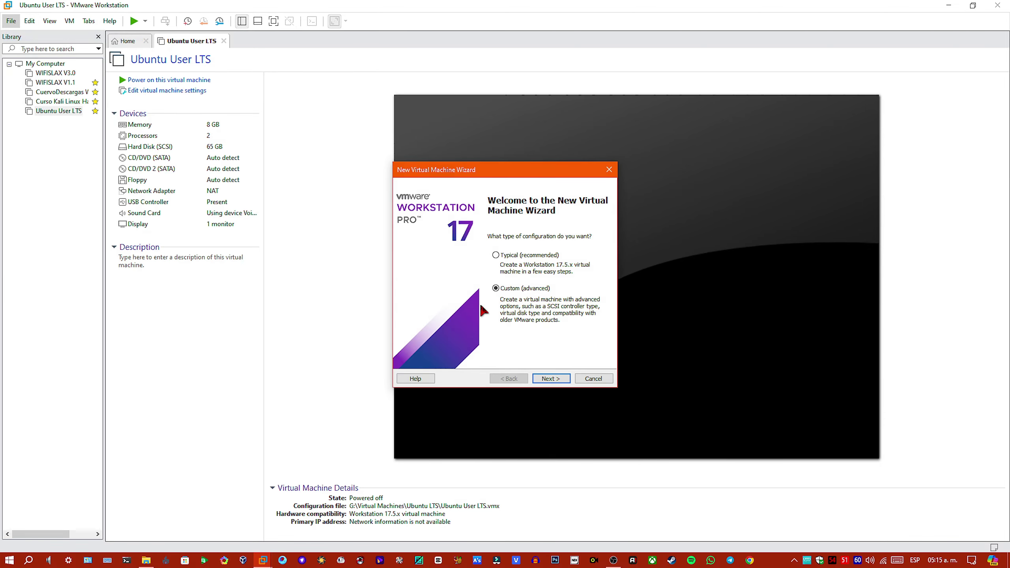
{"action": "left_click", "coordinate": [556, 379]}
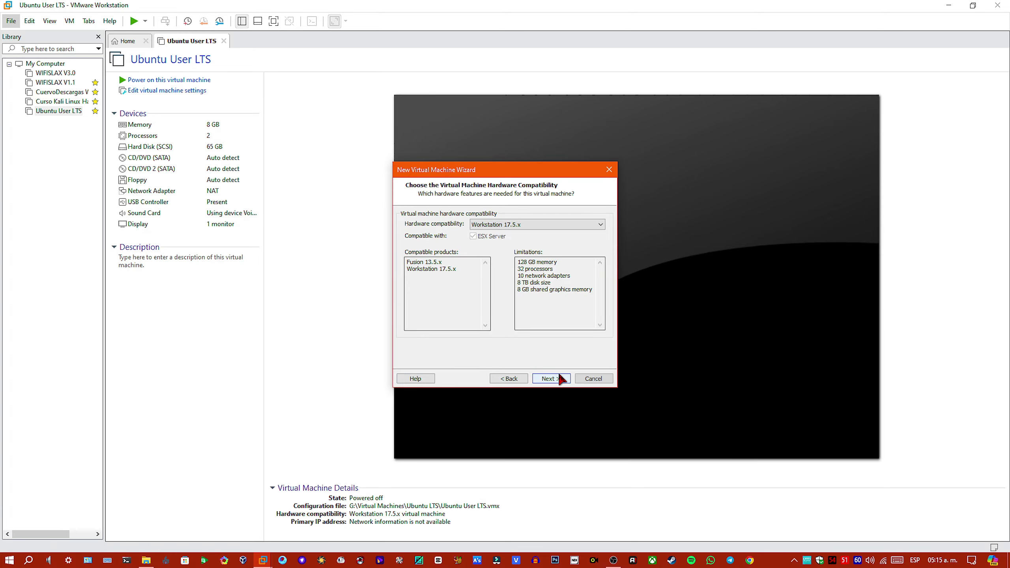
{"action": "left_click", "coordinate": [556, 379]}
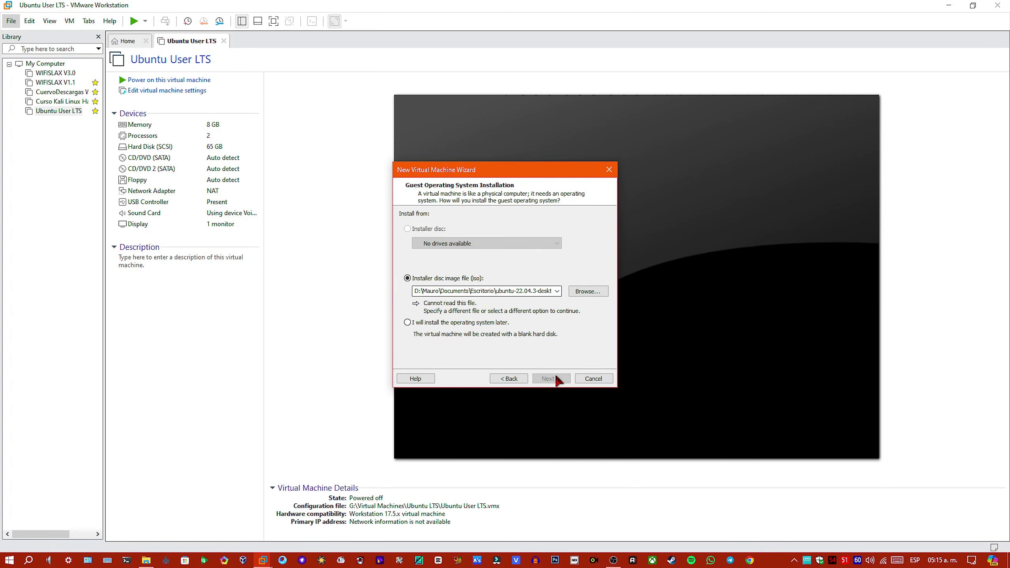
Step: Choose Monterey 12.6.iso from the macOS Monterey folder on the Desktop as the installer disc image
{"action": "left_click", "coordinate": [592, 294]}
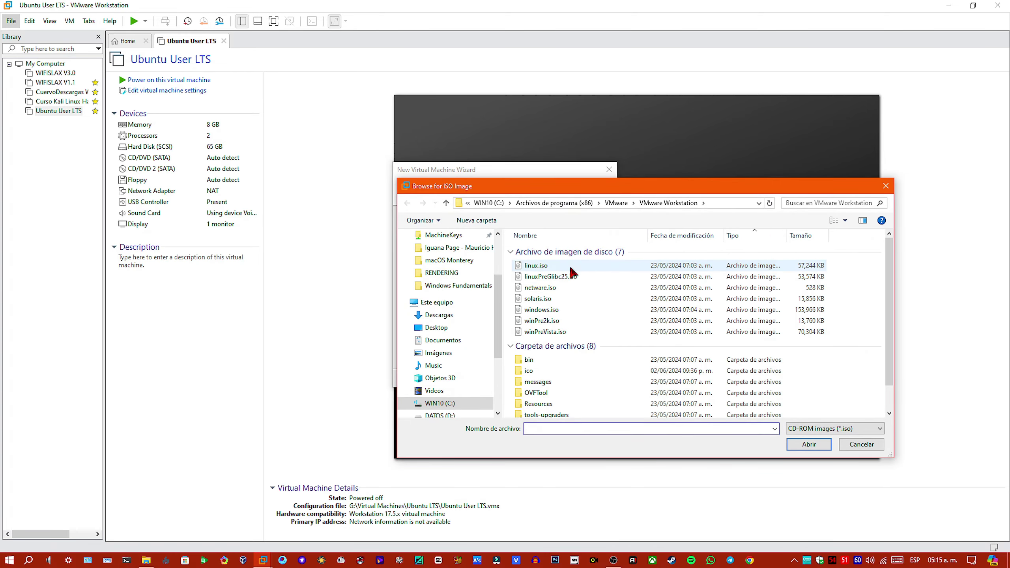
{"action": "left_click_drag", "start_coordinate": [551, 165], "coordinate": [487, 138]}
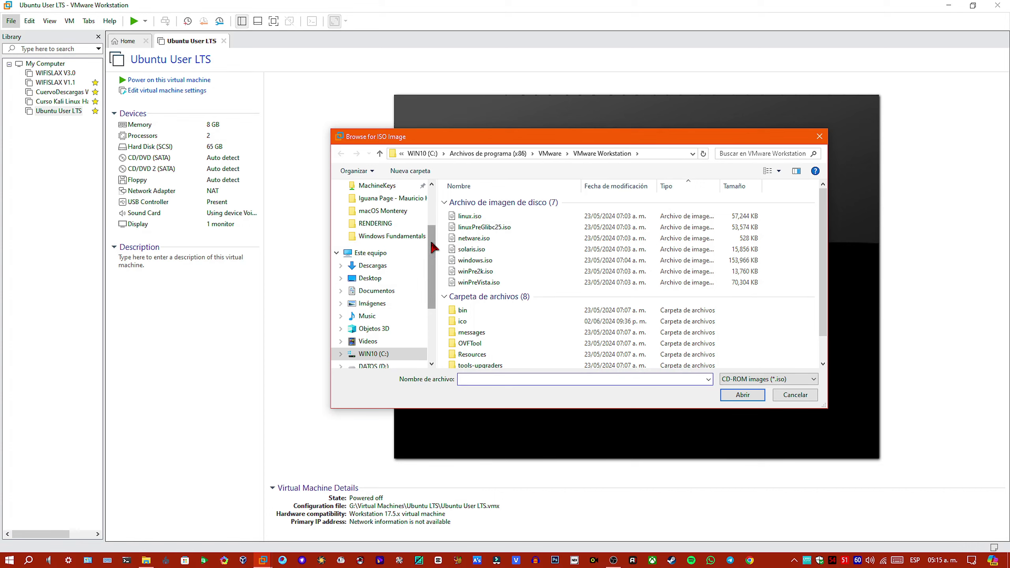
{"action": "scroll", "coordinate": [405, 252], "scroll_direction": "down", "scroll_amount": 1}
{"action": "left_click", "coordinate": [394, 238]}
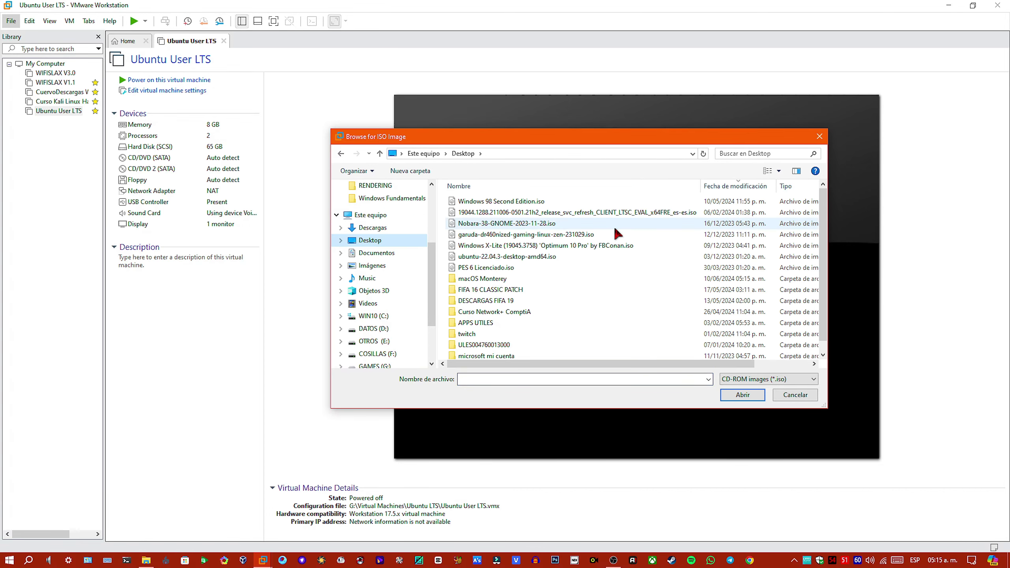
{"action": "double_click", "coordinate": [477, 276]}
{"action": "left_click", "coordinate": [497, 218]}
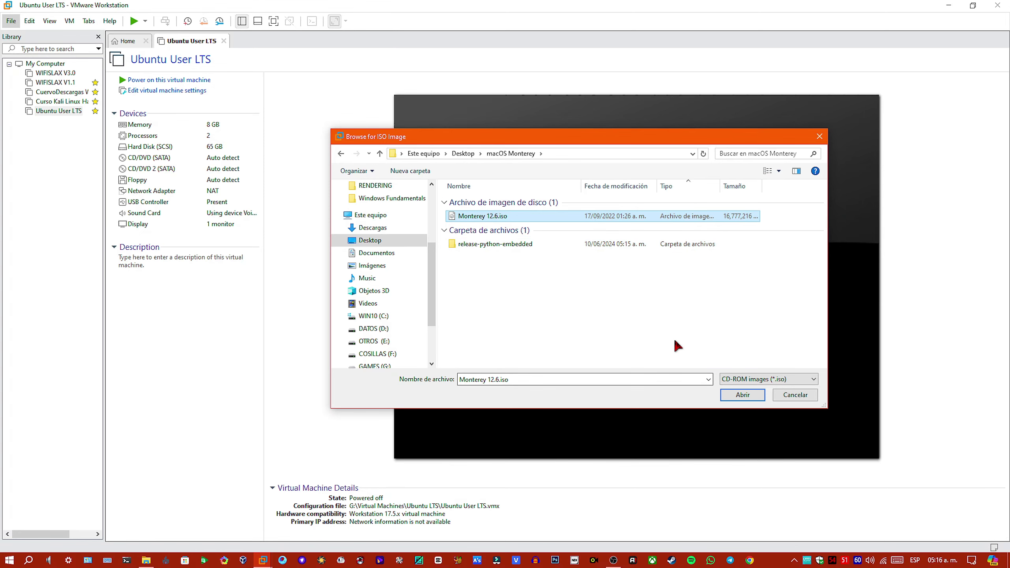
{"action": "left_click", "coordinate": [730, 396]}
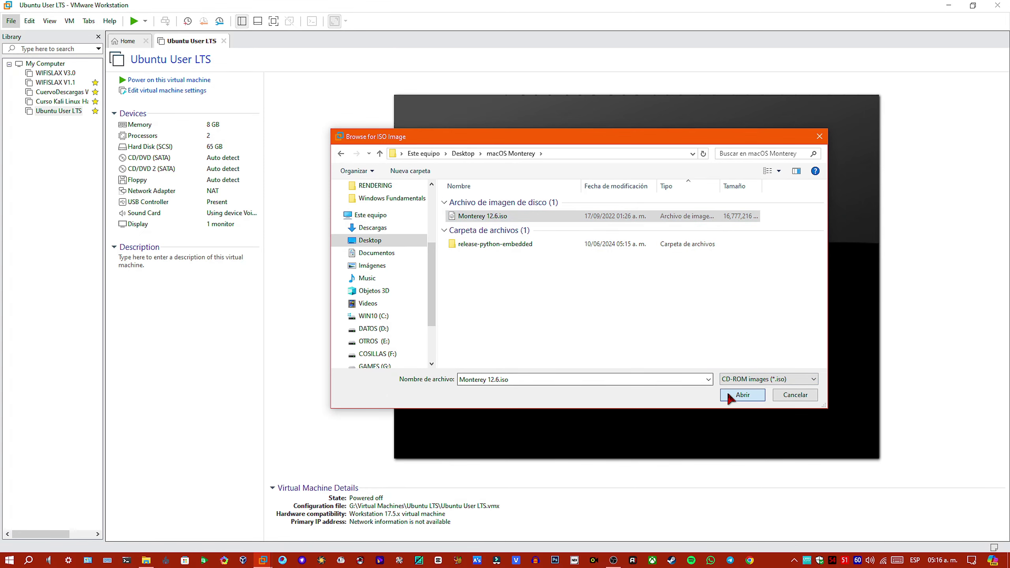
{"action": "left_click", "coordinate": [557, 380]}
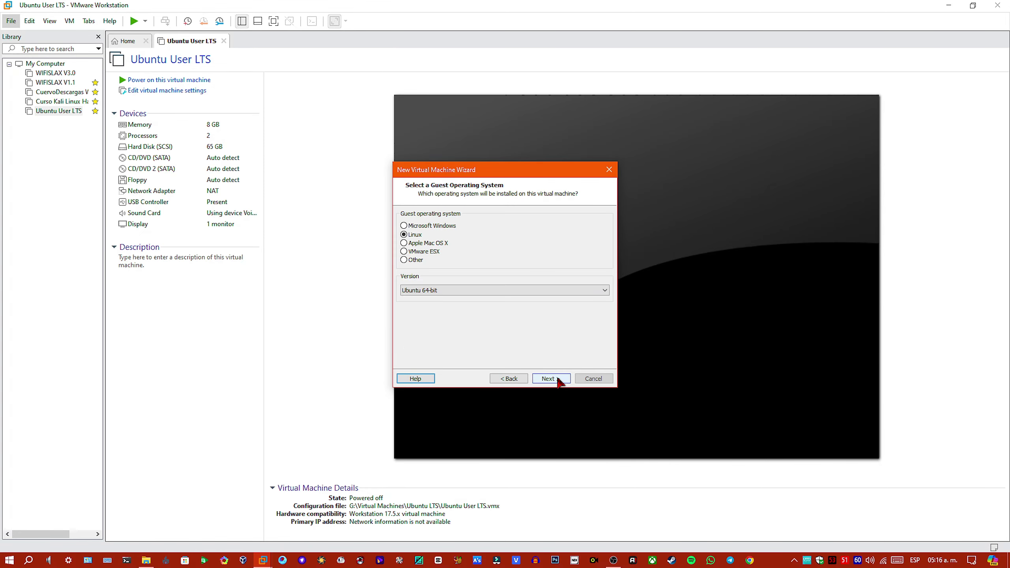
Step: Set the guest operating system to Apple Mac OS X, version macOS 12
{"action": "left_click", "coordinate": [433, 243]}
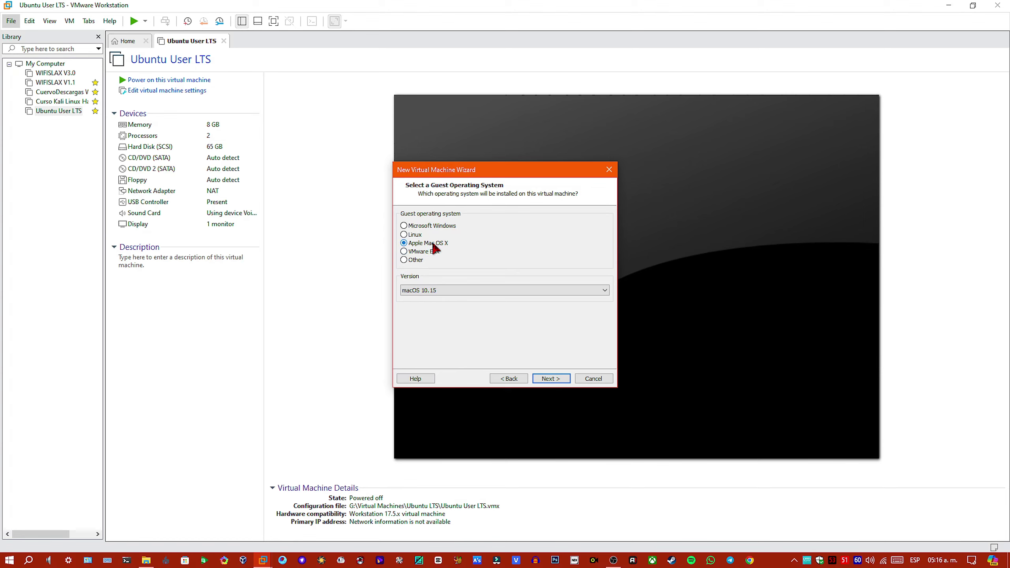
{"action": "left_click", "coordinate": [453, 290]}
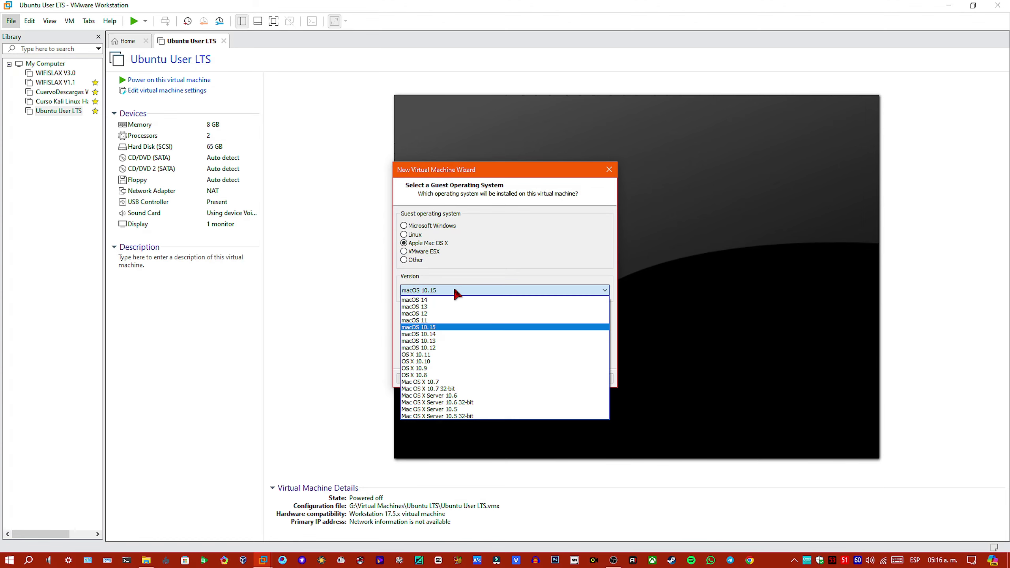
{"action": "left_click", "coordinate": [435, 314]}
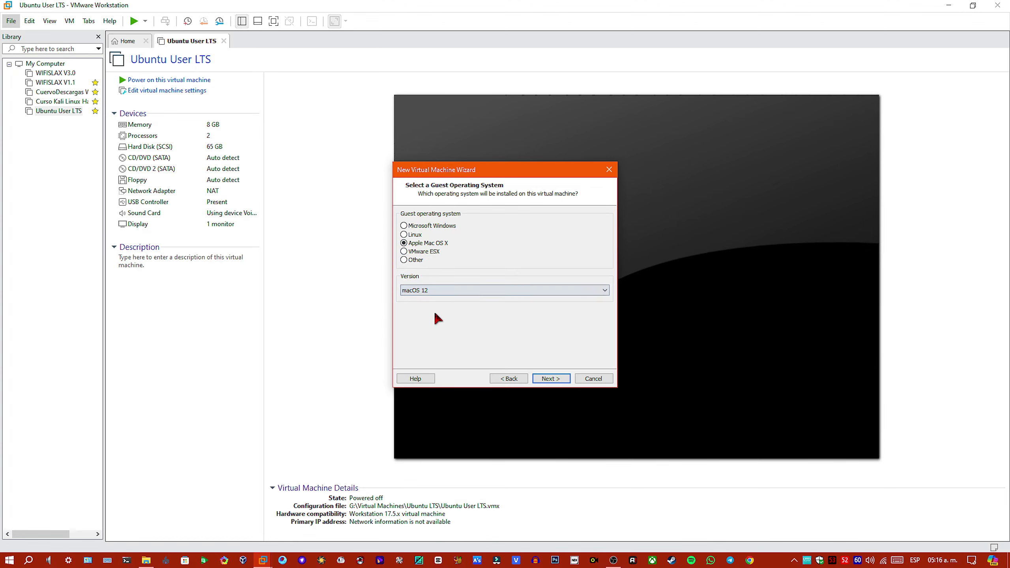
{"action": "left_click", "coordinate": [551, 378]}
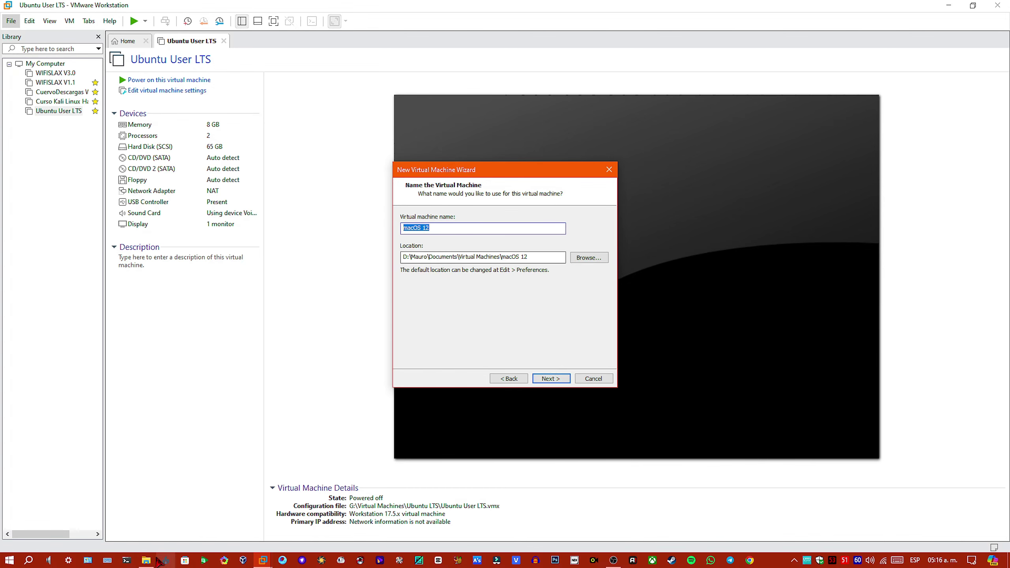
Step: Name the virtual machine macOS 12 Monterey and set its location to C:\Virtual Machines\macOS 12
{"action": "left_click", "coordinate": [462, 229]}
{"action": "type", "text": "Monterey"}
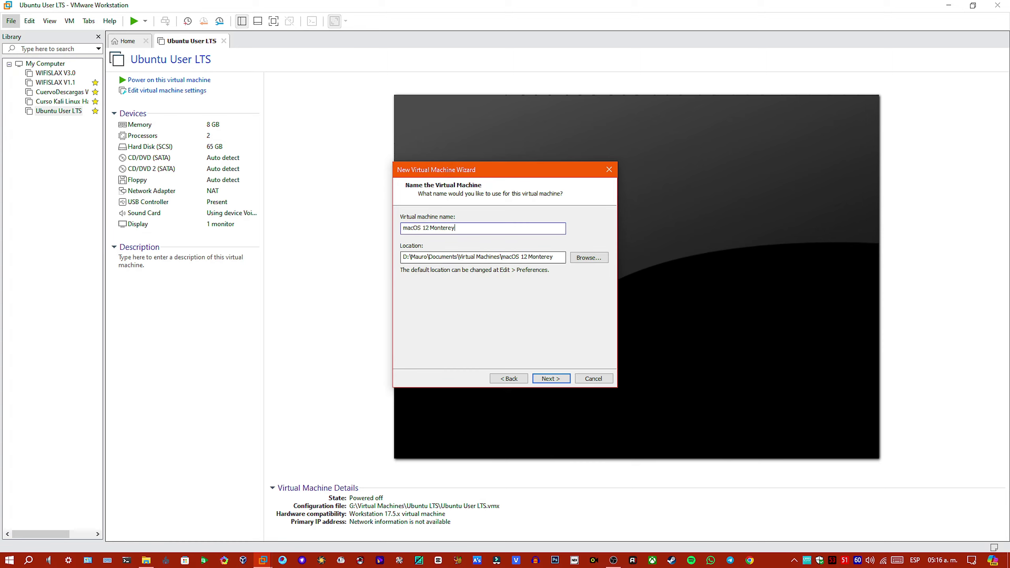
{"action": "left_click", "coordinate": [580, 259]}
{"action": "left_click_drag", "start_coordinate": [575, 264], "coordinate": [576, 298]}
{"action": "left_click", "coordinate": [477, 326]}
{"action": "left_click", "coordinate": [517, 294]}
{"action": "left_click", "coordinate": [518, 378]}
{"action": "left_click", "coordinate": [491, 258]}
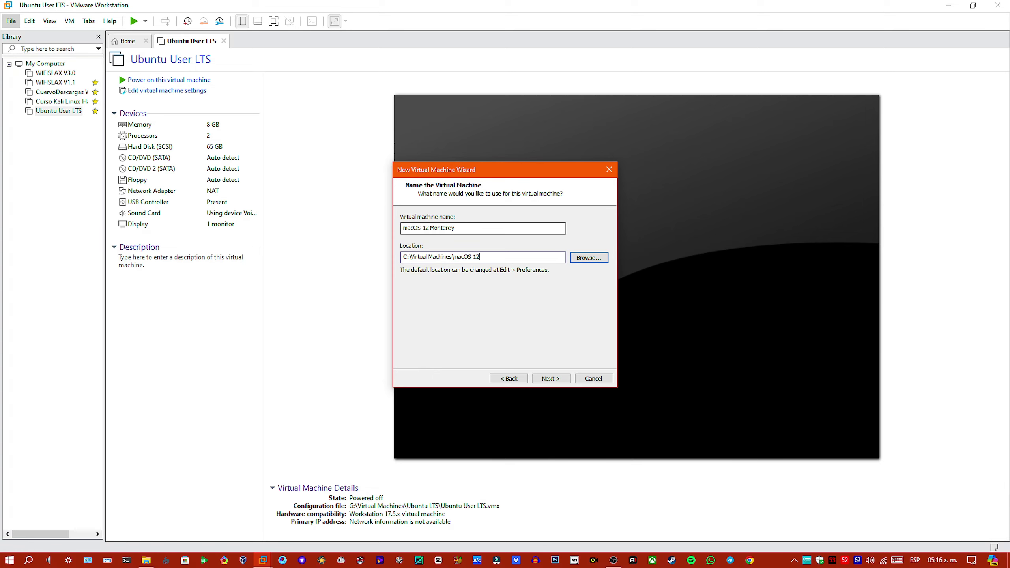
{"action": "left_click", "coordinate": [560, 378]}
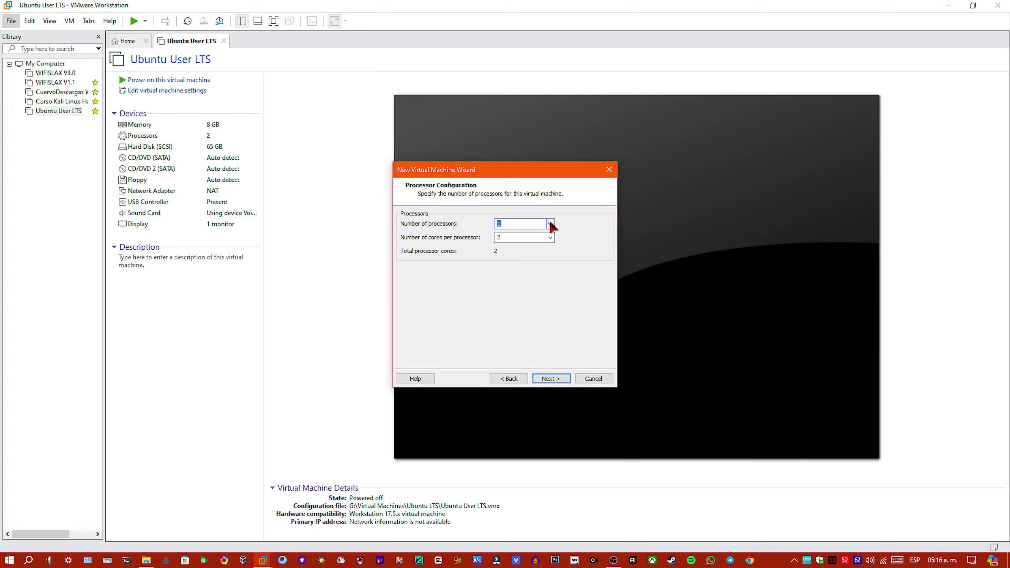
Step: Allocate 4 cores per processor and 8 GB of memory to the virtual machine
{"action": "left_click", "coordinate": [550, 238]}
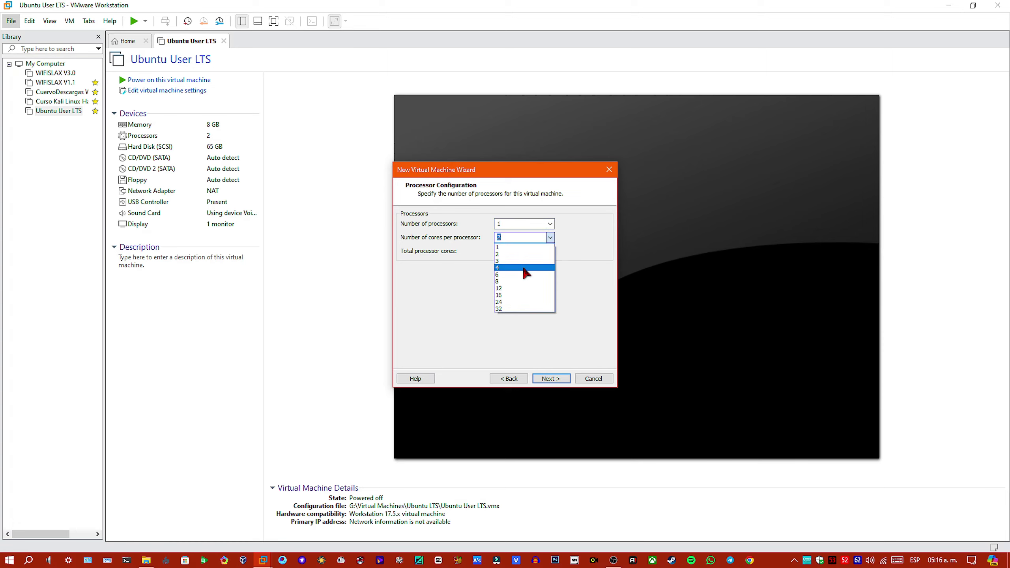
{"action": "left_click", "coordinate": [523, 267]}
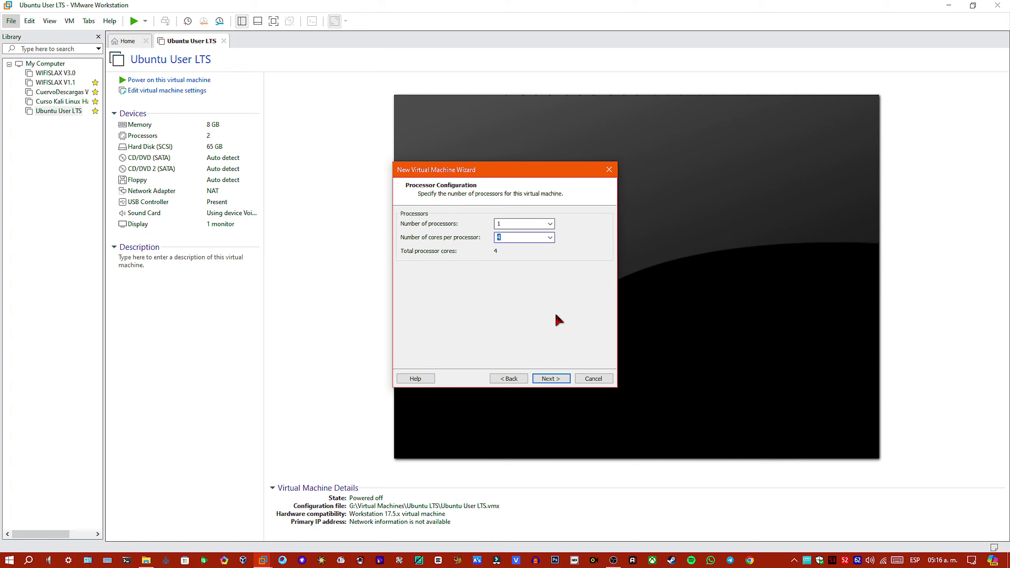
{"action": "left_click", "coordinate": [549, 379]}
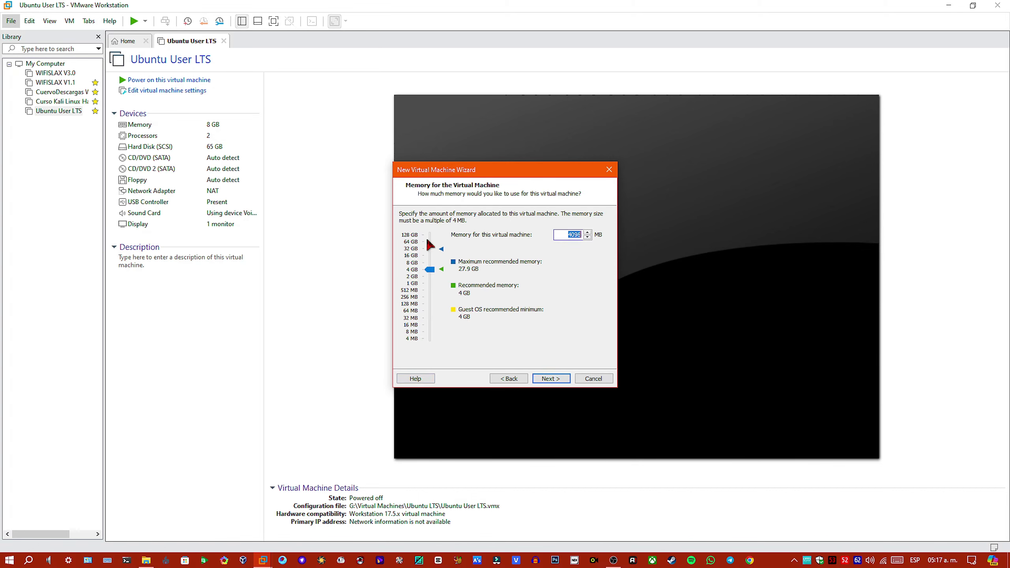
{"action": "left_click_drag", "start_coordinate": [428, 269], "coordinate": [427, 261]}
{"action": "left_click", "coordinate": [562, 381]}
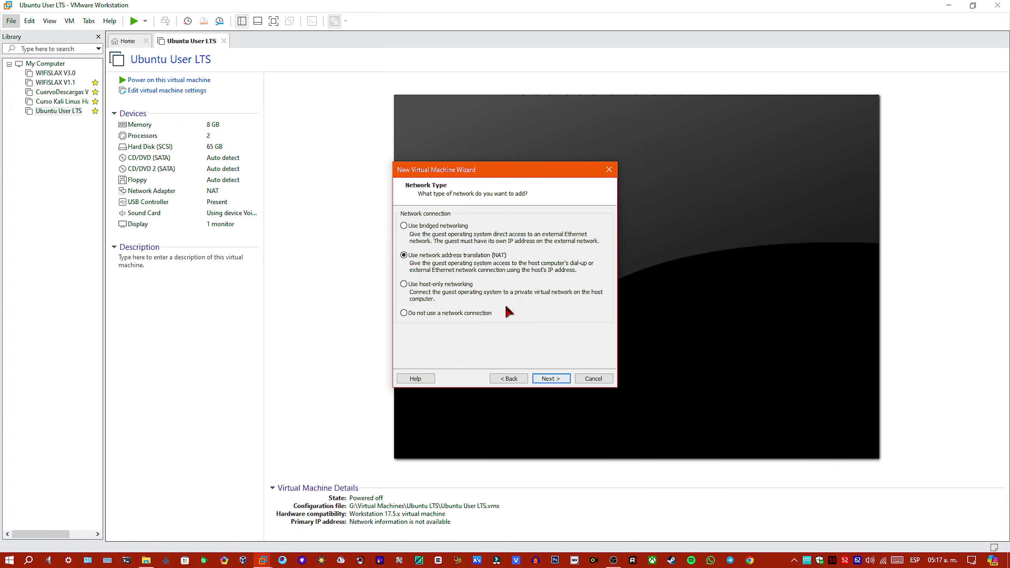
Step: Accept NAT networking, the LSI Logic SCSI controller and the SATA disk type for the virtual machine
{"action": "left_click", "coordinate": [562, 380]}
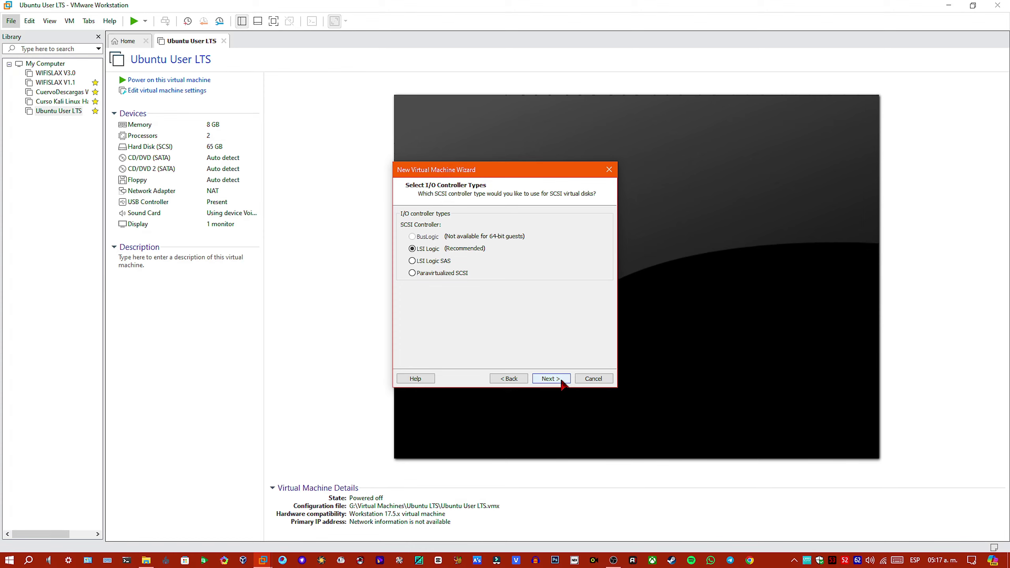
{"action": "left_click", "coordinate": [562, 381]}
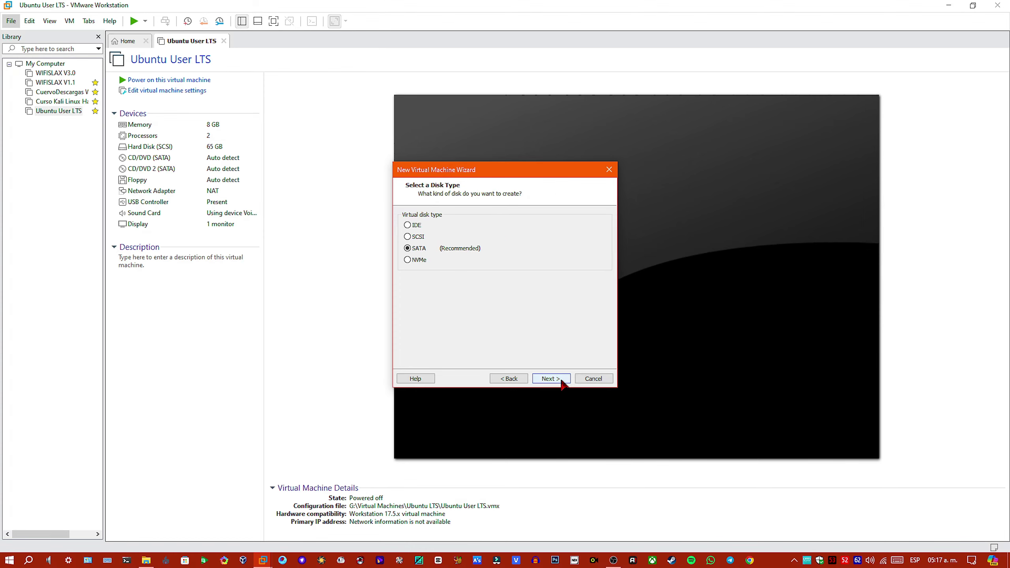
{"action": "left_click", "coordinate": [562, 380]}
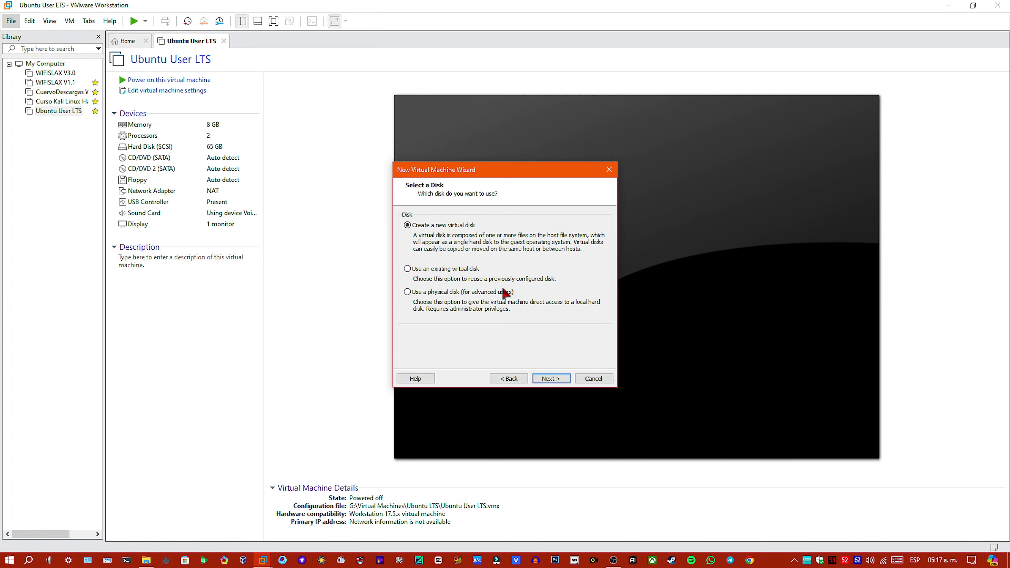
Step: Create a new 80 GB virtual disk split into multiple files and keep macOS 12 Monterey.vmdk as its disk file
{"action": "left_click", "coordinate": [552, 378]}
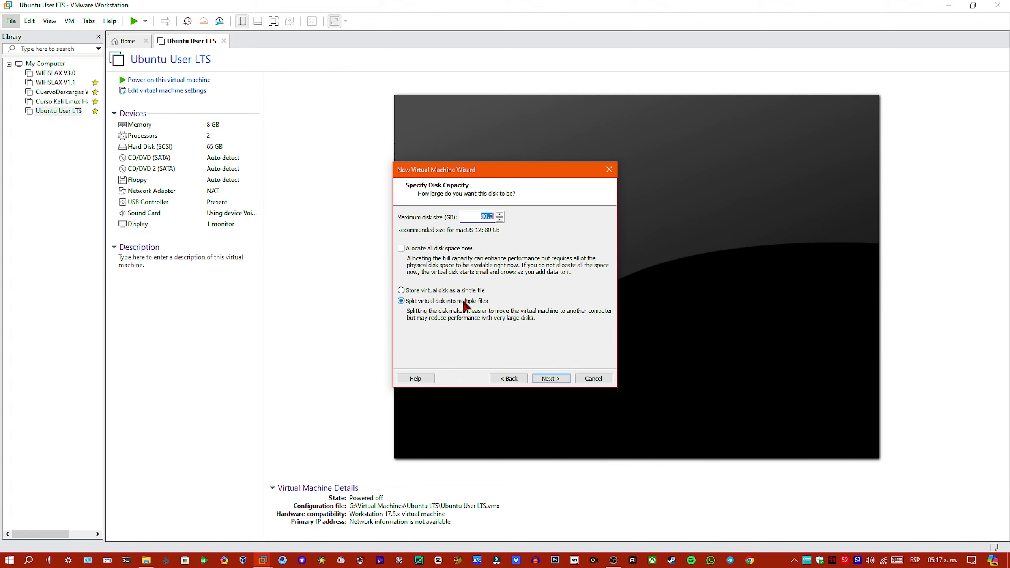
{"action": "left_click", "coordinate": [553, 379]}
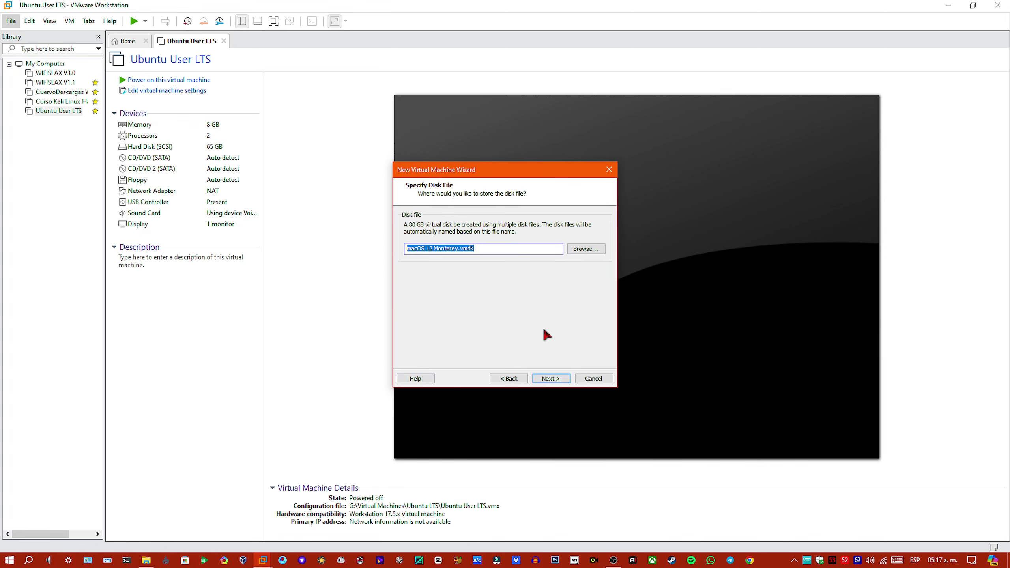
{"action": "left_click", "coordinate": [550, 380]}
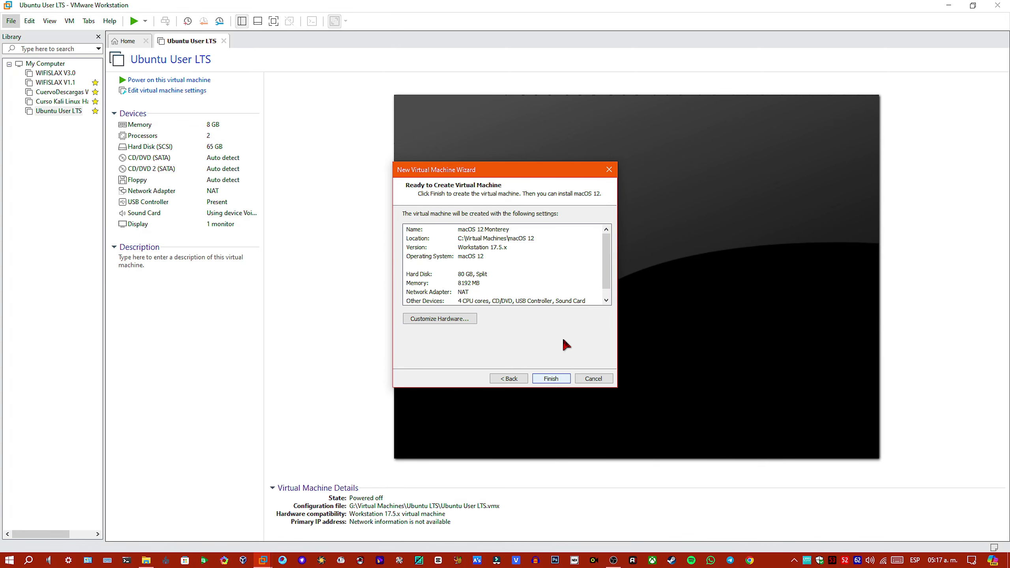
Step: Customize the new machine's processors to virtualize Intel VT-x/EPT or AMD-V/RVI and CPU performance counters
{"action": "left_click_drag", "start_coordinate": [604, 265], "coordinate": [608, 275]}
{"action": "left_click", "coordinate": [463, 319]}
{"action": "left_click", "coordinate": [366, 140]}
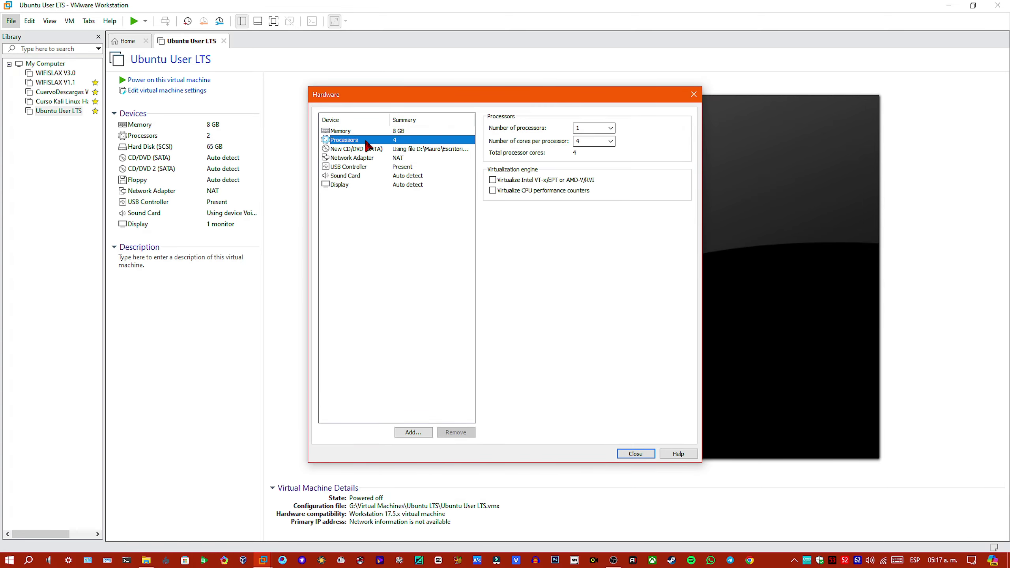
{"action": "left_click", "coordinate": [513, 180]}
{"action": "left_click", "coordinate": [504, 190]}
{"action": "left_click", "coordinate": [365, 131]}
{"action": "left_click", "coordinate": [363, 140]}
Step: Review the CD/DVD, network and USB devices and set the sound card to the specified host device, Altavoces Creative (Sound Blast
{"action": "left_click", "coordinate": [358, 150]}
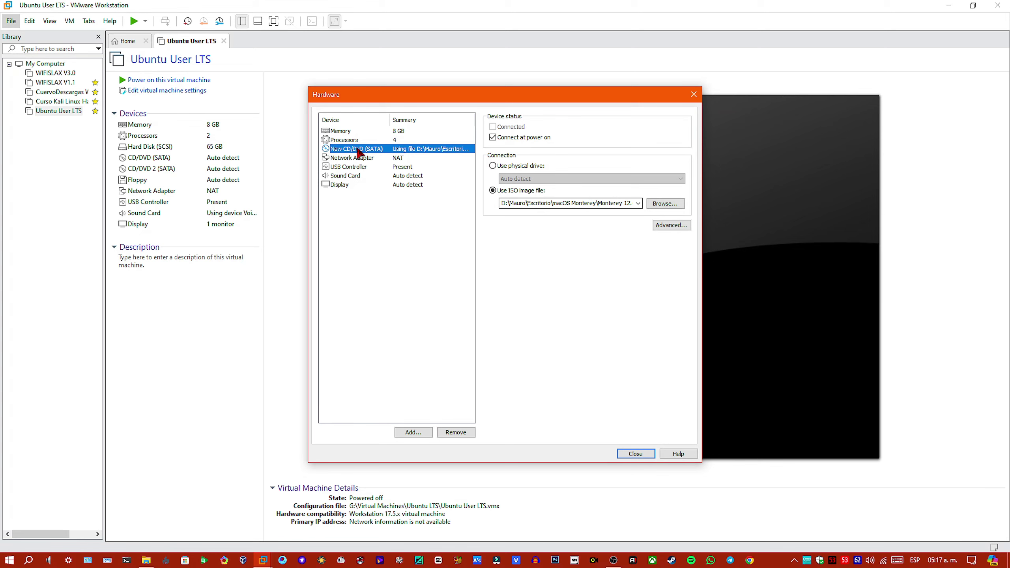
{"action": "left_click", "coordinate": [358, 158]}
{"action": "left_click", "coordinate": [359, 167]}
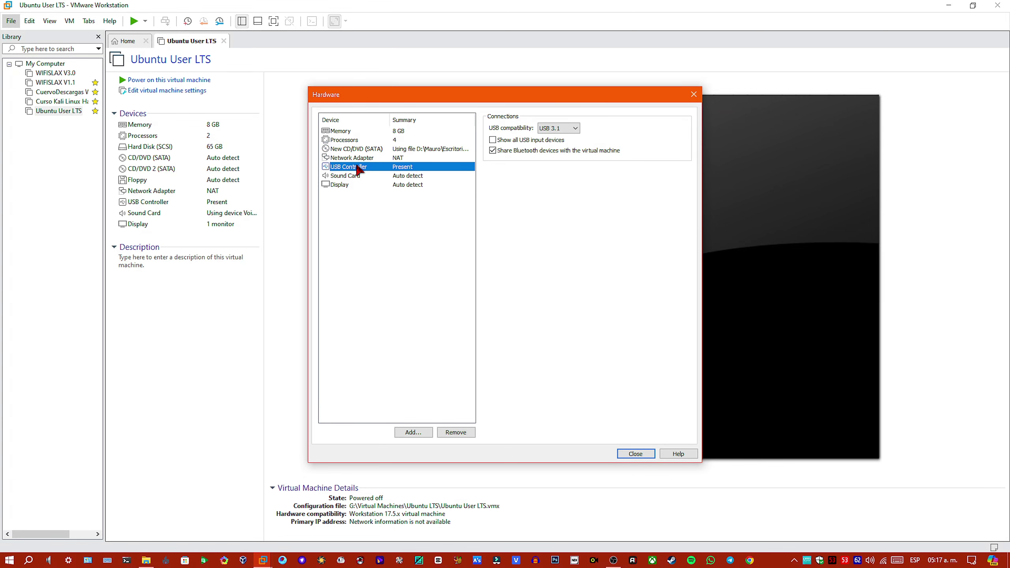
{"action": "left_click", "coordinate": [381, 175]}
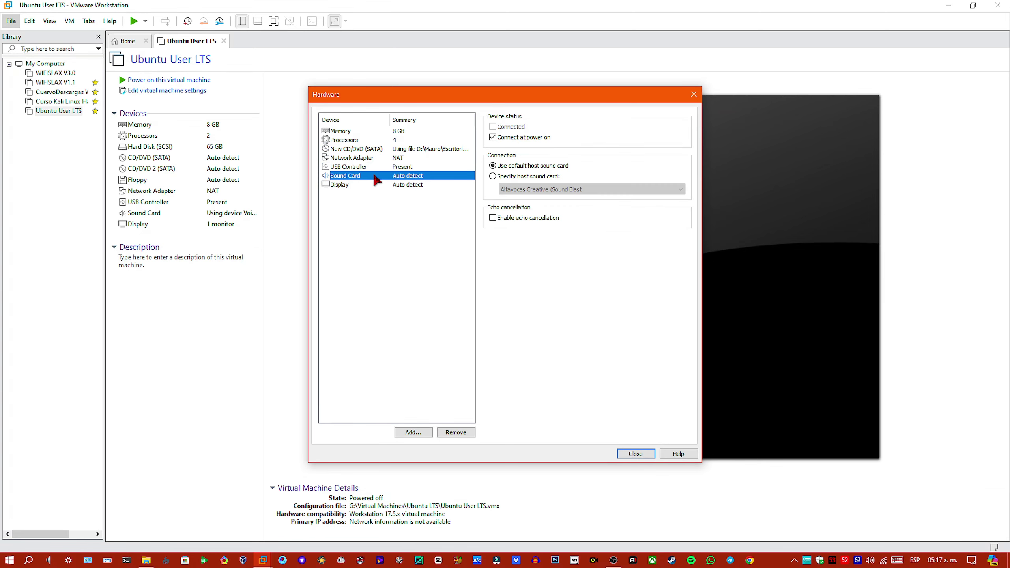
{"action": "left_click", "coordinate": [526, 177]}
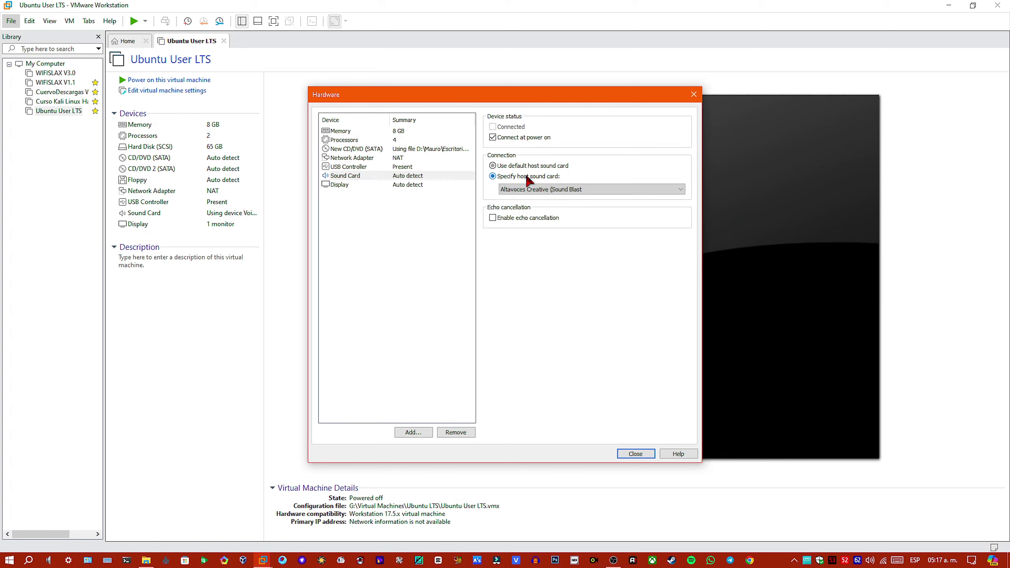
Step: Enable 3D graphics acceleration with 4 GB of graphics memory for the display and finish creating the virtual machine
{"action": "left_click", "coordinate": [368, 185]}
{"action": "left_click", "coordinate": [495, 127]}
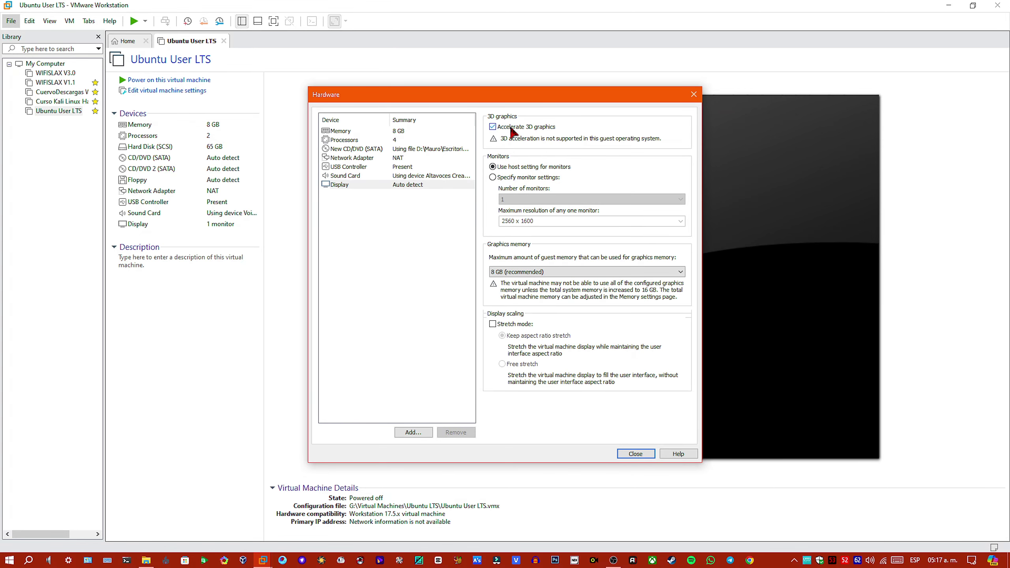
{"action": "left_click", "coordinate": [520, 271]}
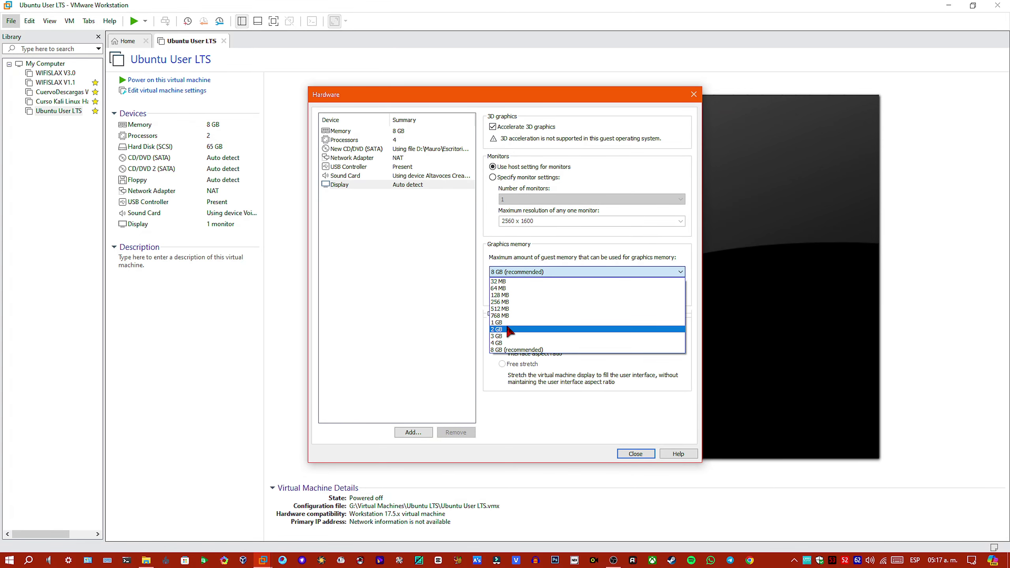
{"action": "left_click", "coordinate": [508, 329]}
{"action": "left_click", "coordinate": [534, 270]}
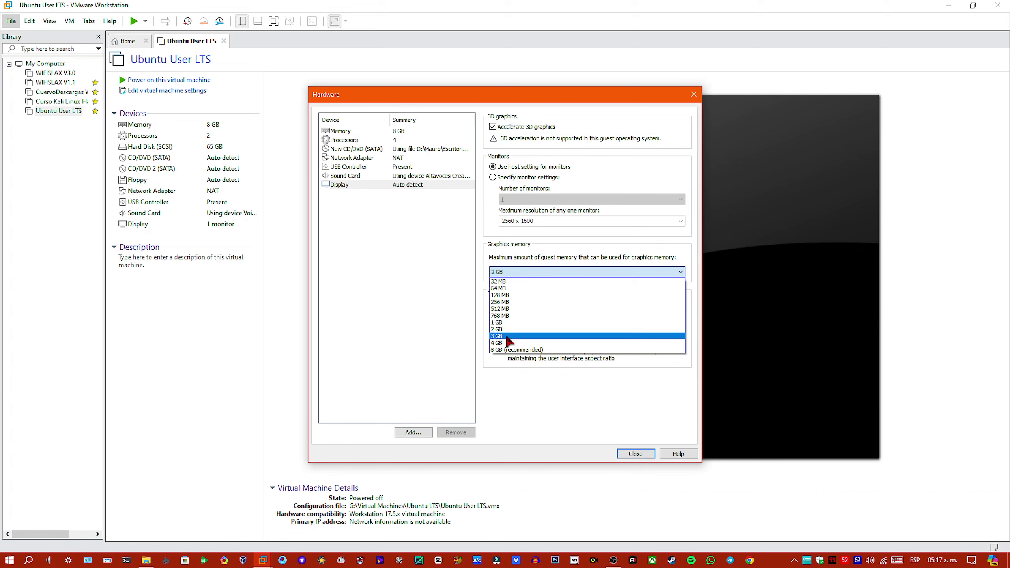
{"action": "left_click", "coordinate": [511, 336]}
{"action": "left_click", "coordinate": [528, 271]}
{"action": "left_click", "coordinate": [516, 343]}
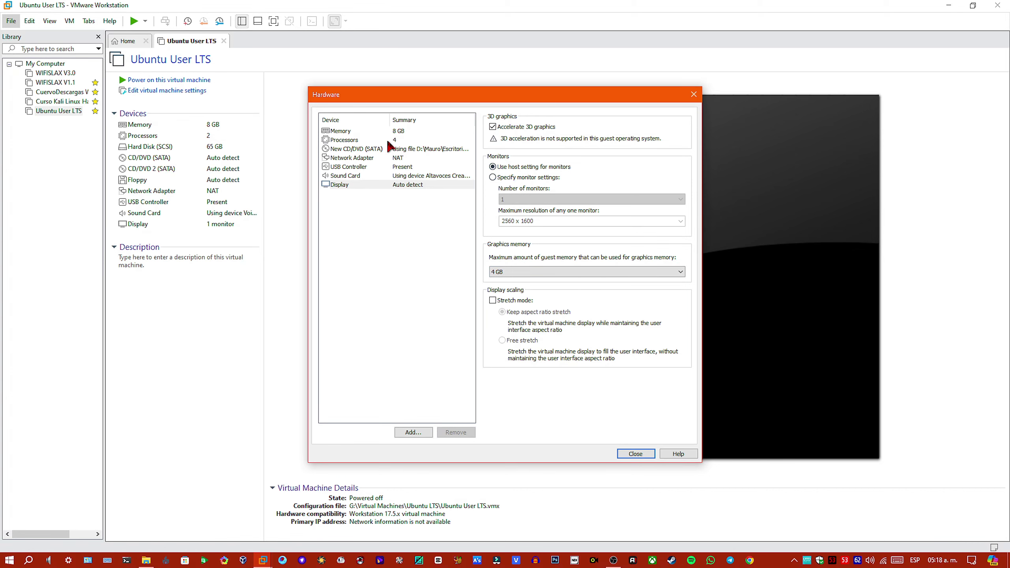
{"action": "left_click", "coordinate": [641, 454]}
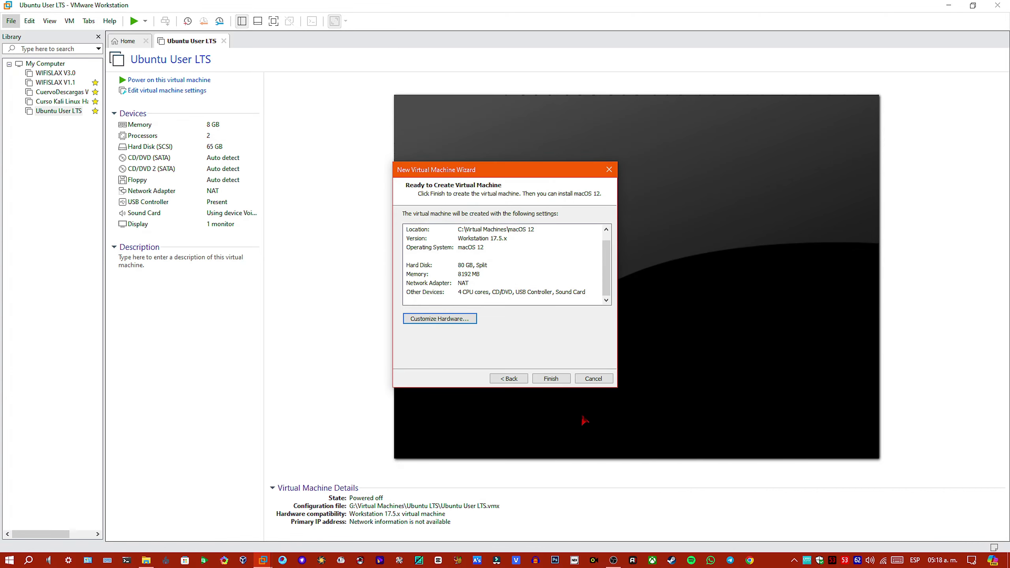
{"action": "left_click", "coordinate": [551, 381]}
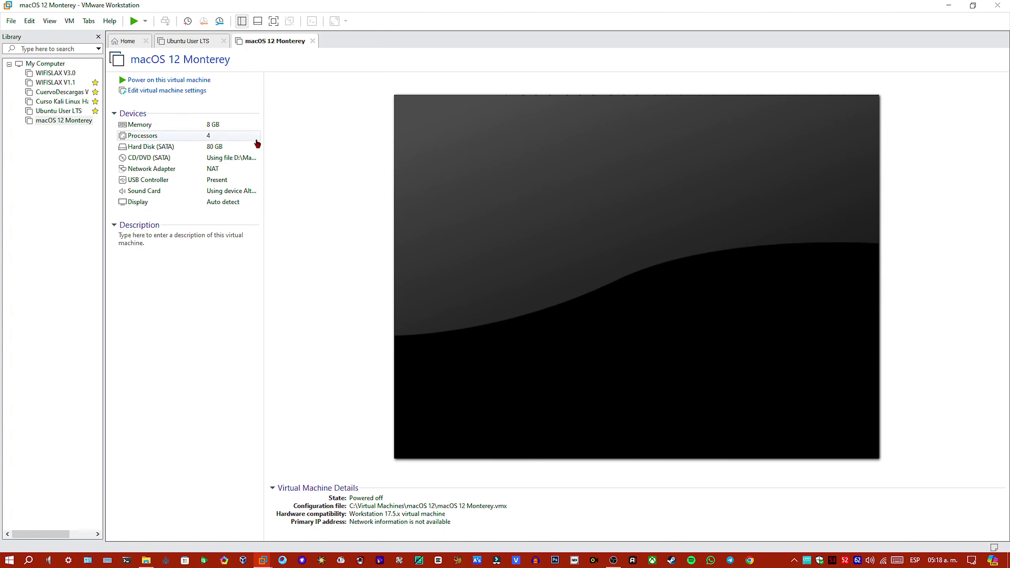
Step: Open Code Monterry vmware.txt from the macOS Monterey folder and copy the lines under the AMD CPU's VMX code heading
{"action": "left_click", "coordinate": [949, 7]}
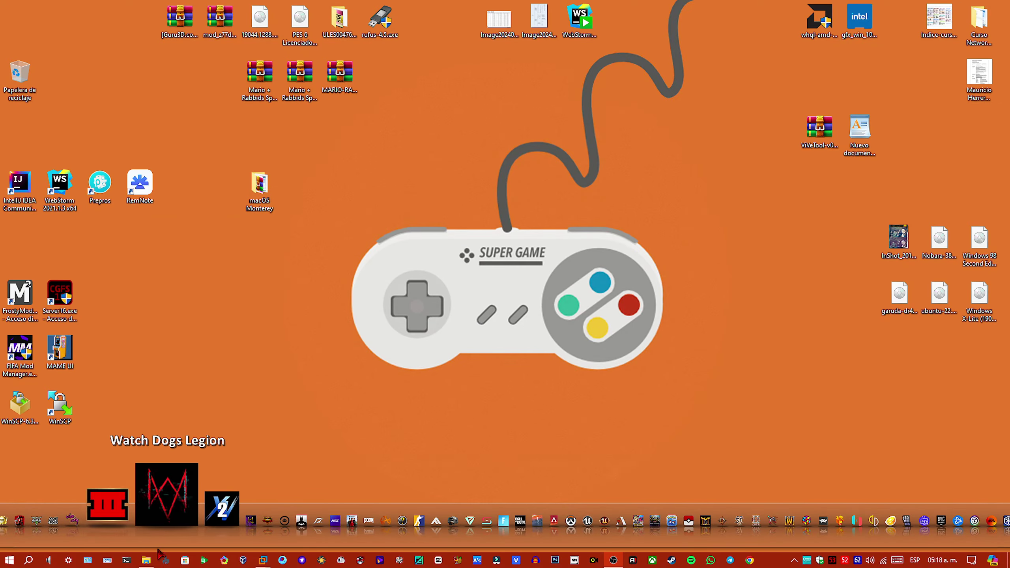
{"action": "left_click", "coordinate": [144, 564]}
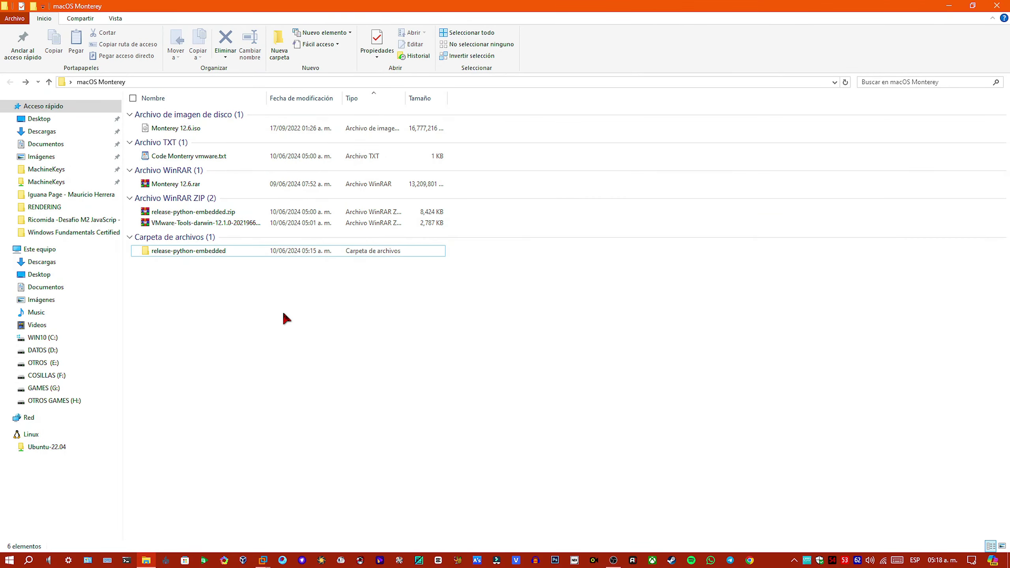
{"action": "double_click", "coordinate": [224, 156]}
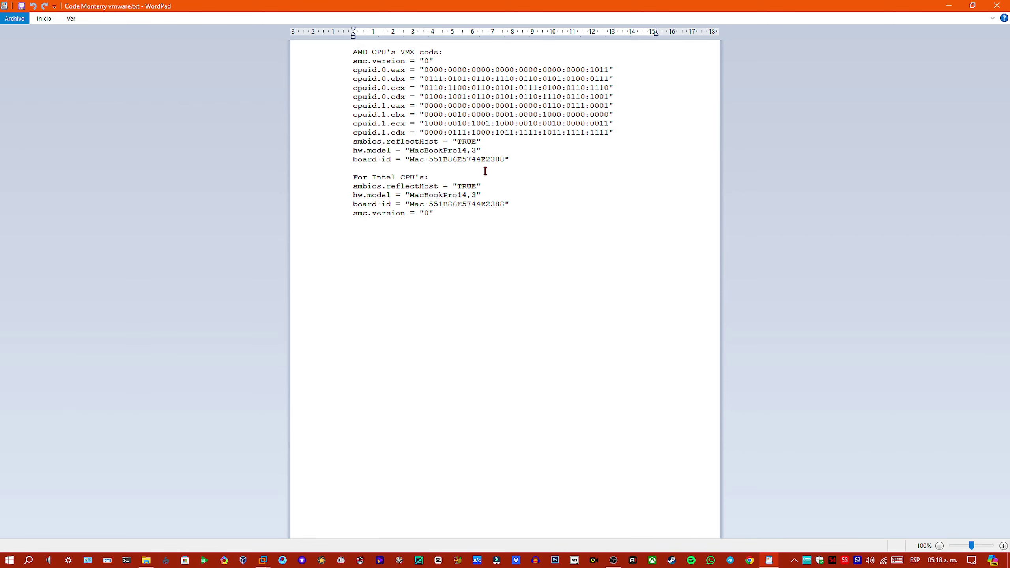
{"action": "left_click_drag", "start_coordinate": [519, 159], "coordinate": [357, 68]}
{"action": "key", "text": "ctrl+c"}
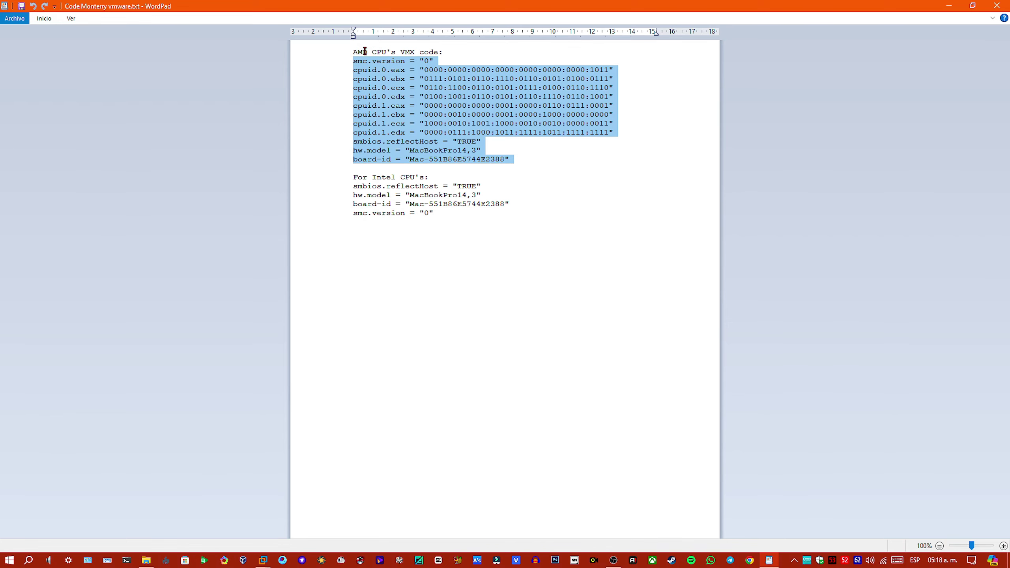
{"action": "left_click", "coordinate": [949, 7]}
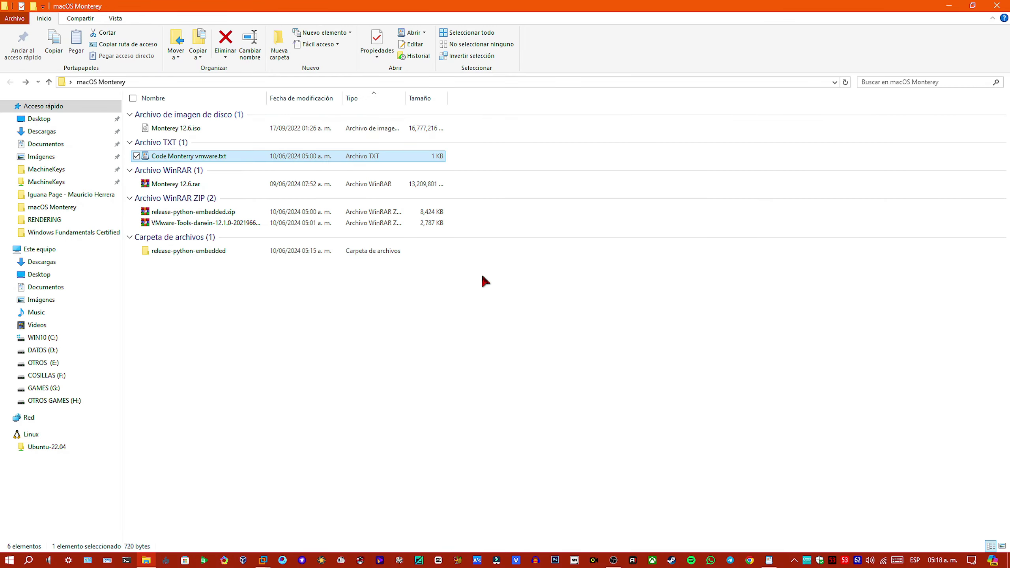
Step: Open a new File Explorer window at C:\Virtual Machines\macOS 12
{"action": "left_click", "coordinate": [146, 560]}
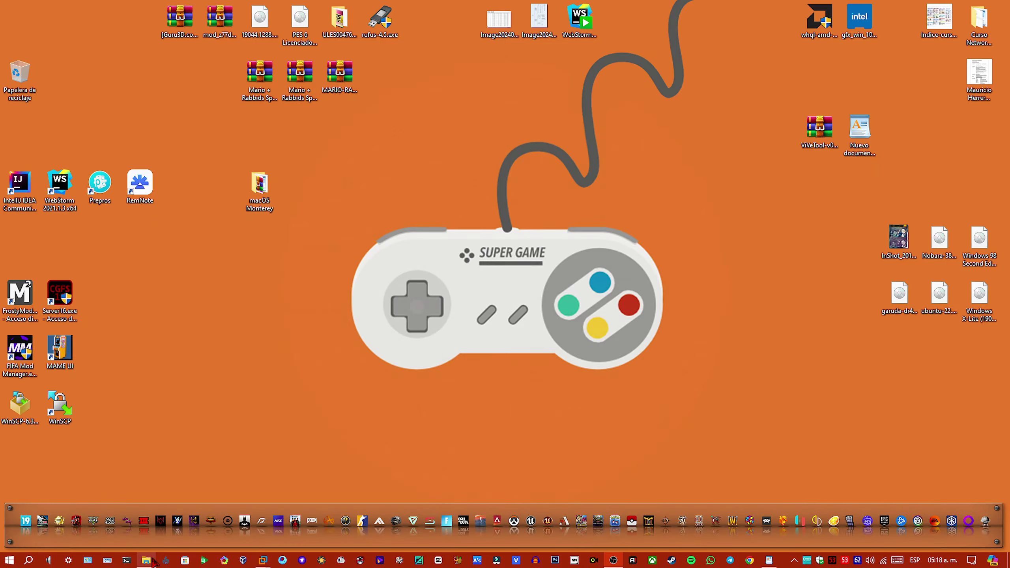
{"action": "right_click", "coordinate": [146, 560]}
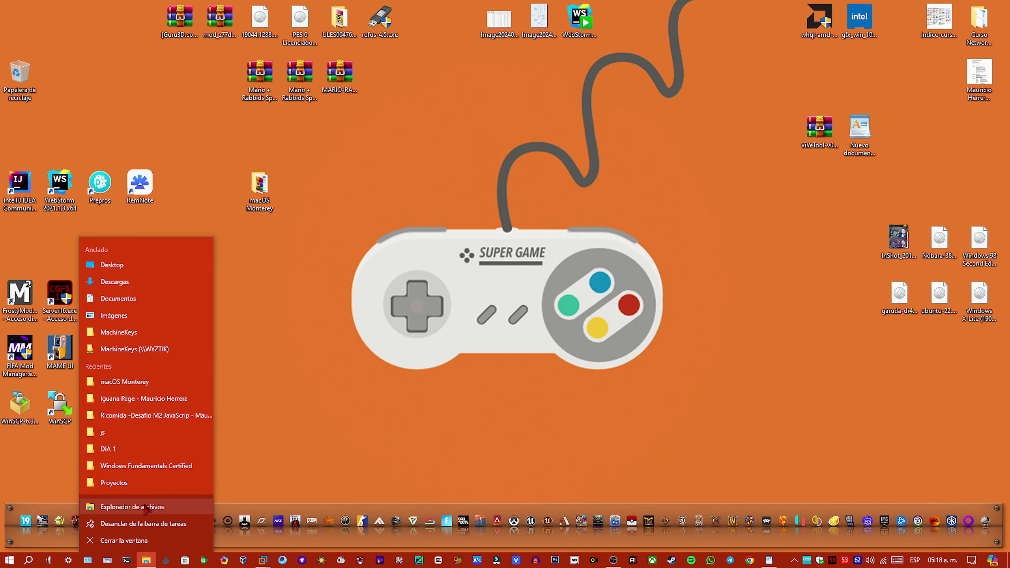
{"action": "left_click", "coordinate": [146, 509]}
{"action": "double_click", "coordinate": [686, 170]}
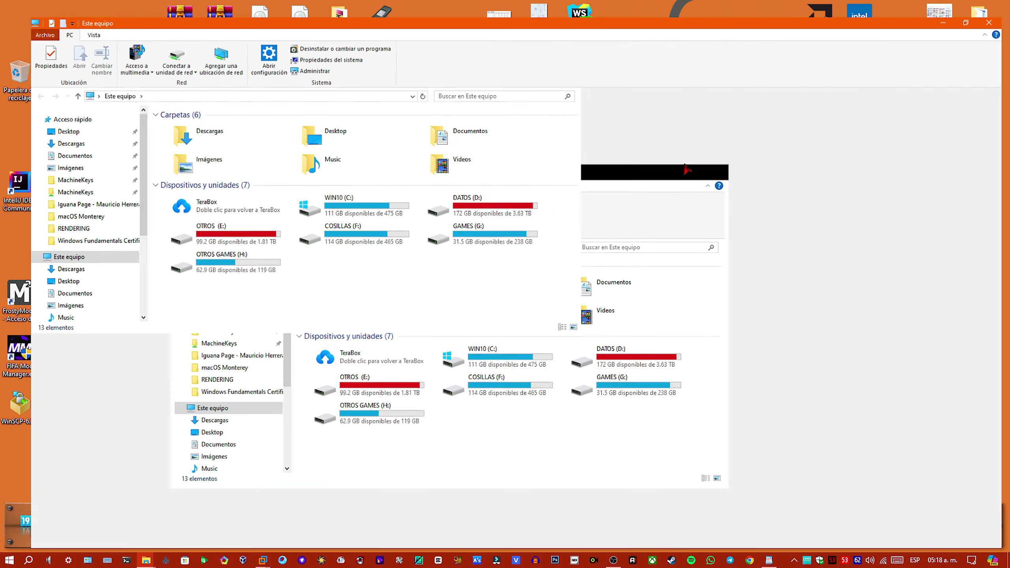
{"action": "double_click", "coordinate": [331, 177]}
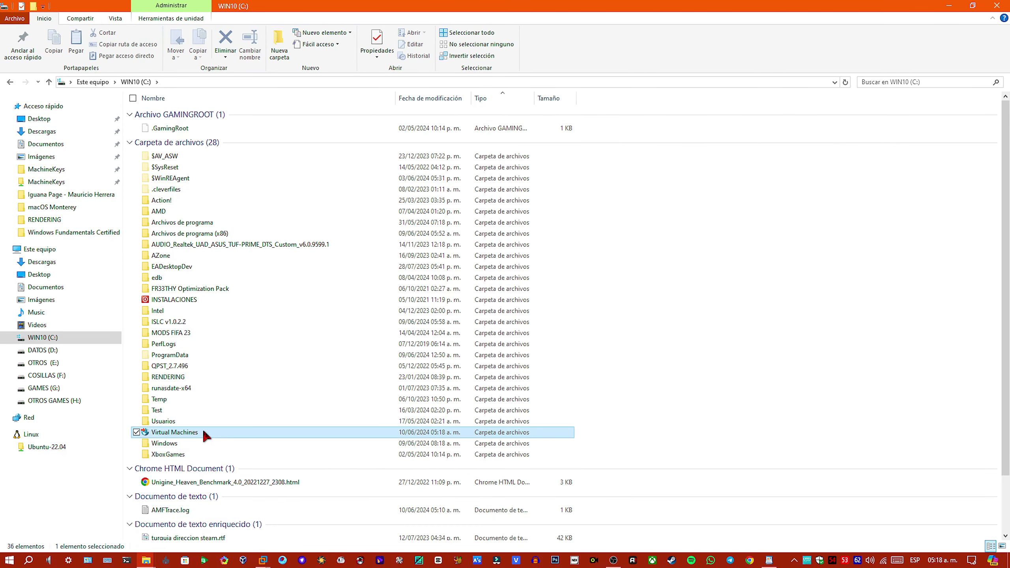
{"action": "double_click", "coordinate": [202, 431]}
{"action": "double_click", "coordinate": [213, 127]}
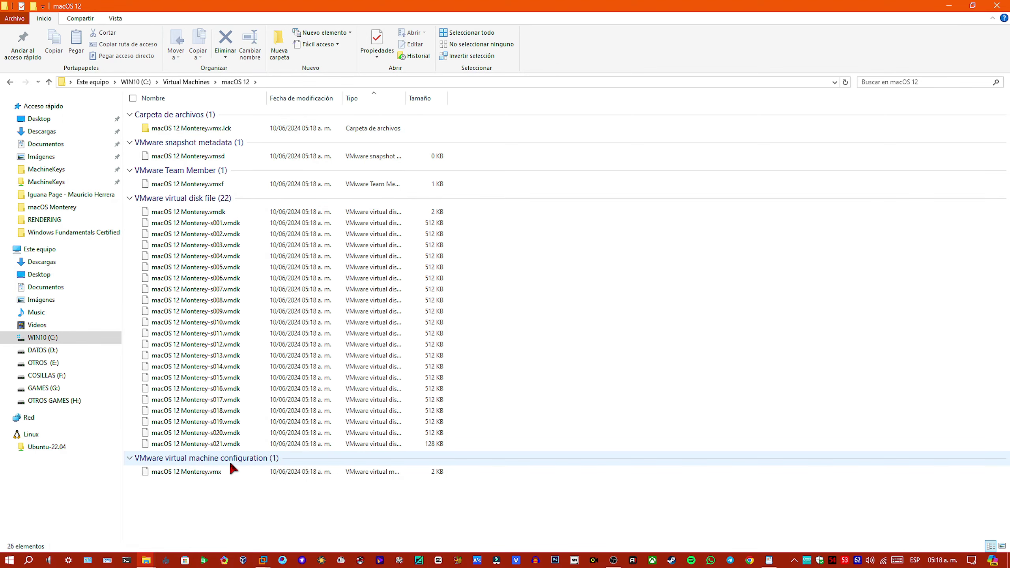
Step: Open macOS 12 Monterey.vmx with WordPad and make WordPad the default application for .vmx files
{"action": "left_click", "coordinate": [232, 471]}
{"action": "right_click", "coordinate": [232, 471]}
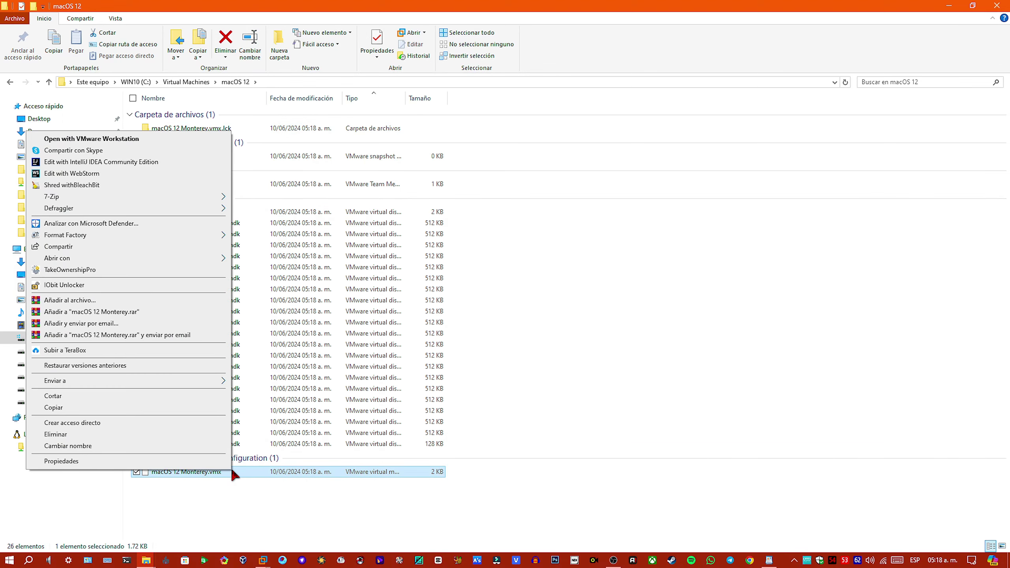
{"action": "mouse_move", "coordinate": [161, 257]}
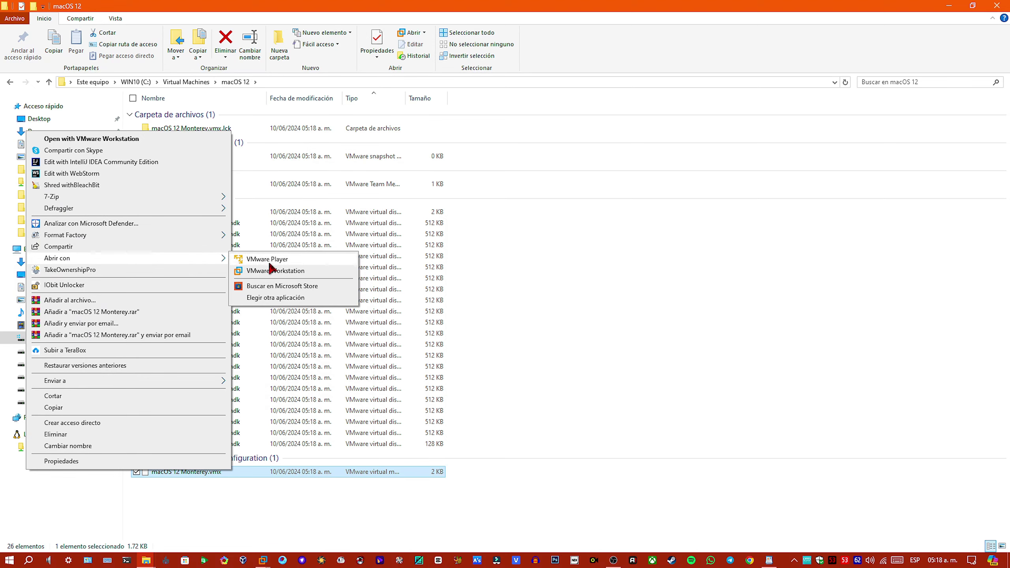
{"action": "left_click", "coordinate": [272, 297]}
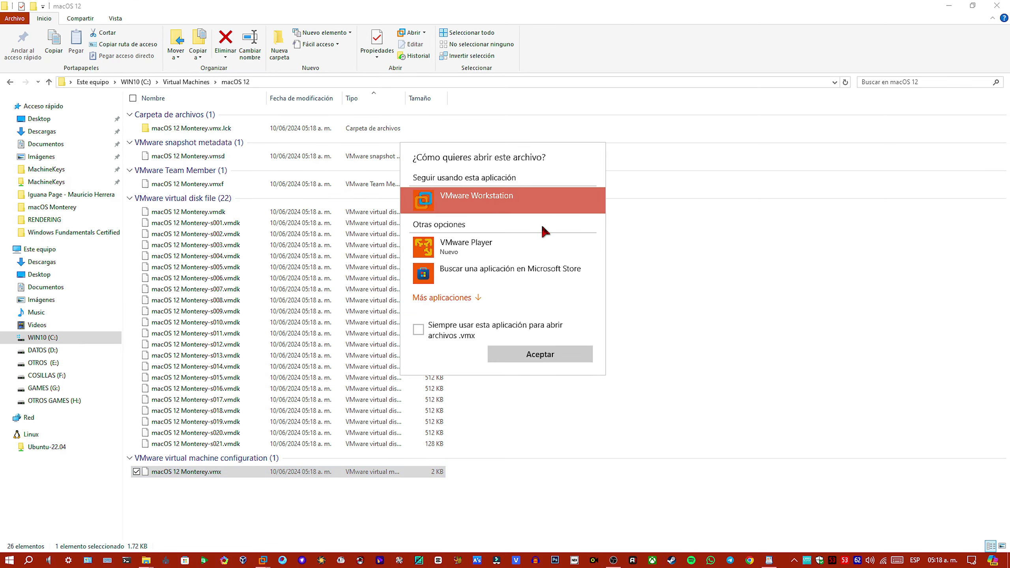
{"action": "left_click", "coordinate": [497, 296]}
{"action": "scroll", "coordinate": [518, 304], "scroll_direction": "down", "scroll_amount": 5}
{"action": "scroll", "coordinate": [531, 301], "scroll_direction": "down", "scroll_amount": 5}
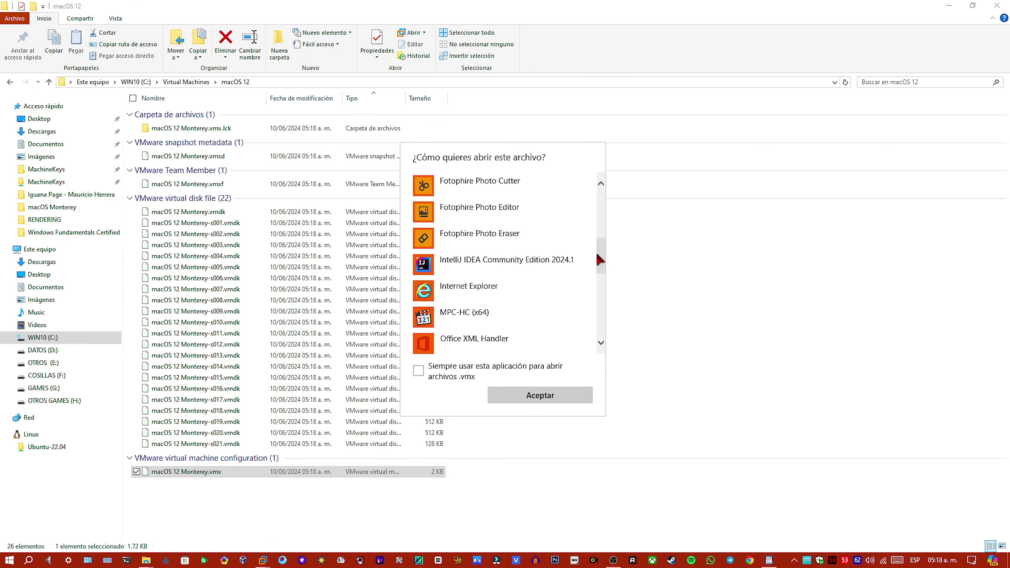
{"action": "left_click", "coordinate": [500, 307]}
{"action": "left_click", "coordinate": [492, 371]}
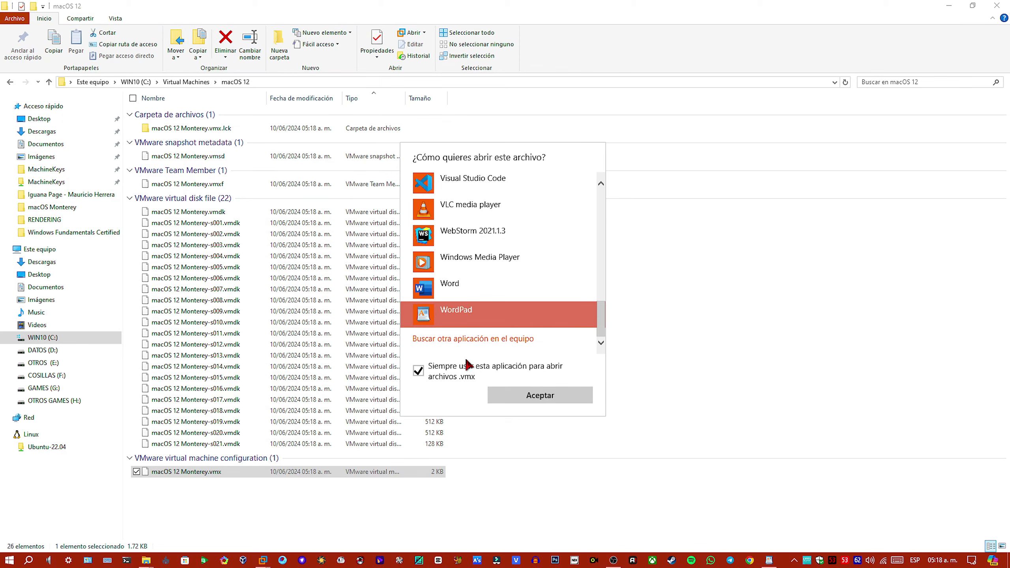
{"action": "left_click", "coordinate": [537, 396]}
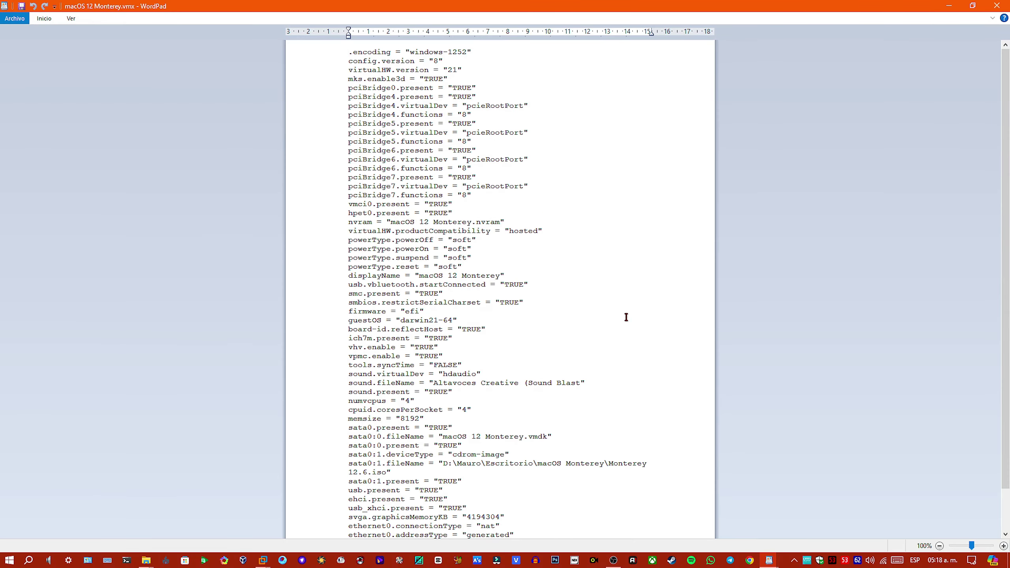
Step: Paste the copied AMD code at the end of macOS 12 Monterey.vmx and save the file in text-only format
{"action": "scroll", "coordinate": [626, 317], "scroll_direction": "down", "scroll_amount": 2}
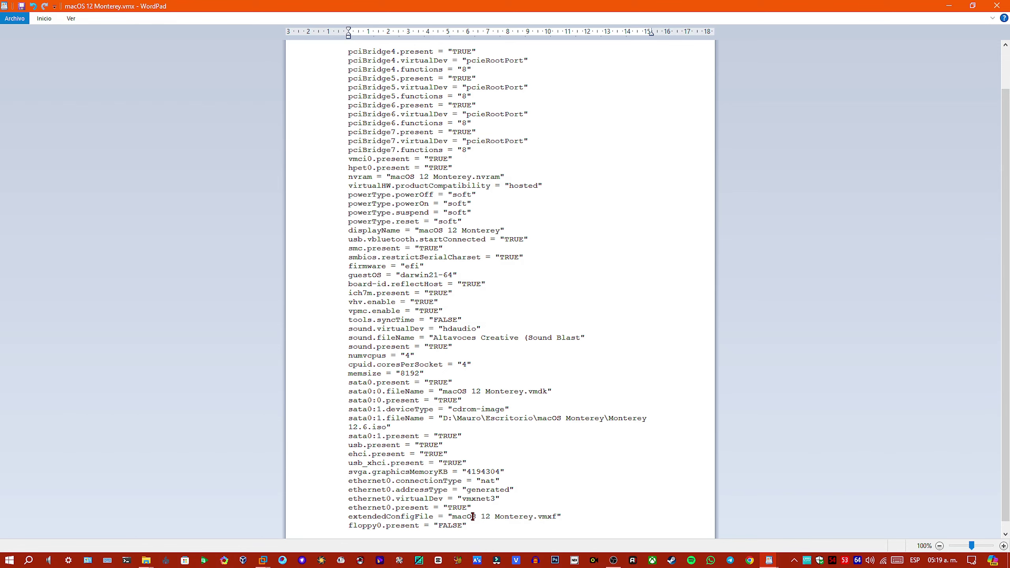
{"action": "key", "text": "ctrl+v"}
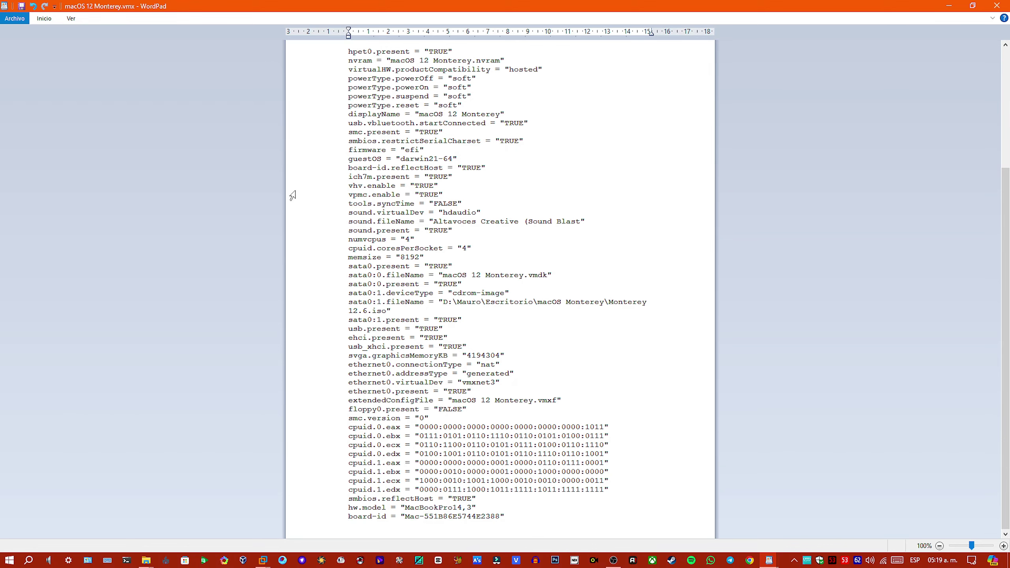
{"action": "left_click", "coordinate": [21, 6]}
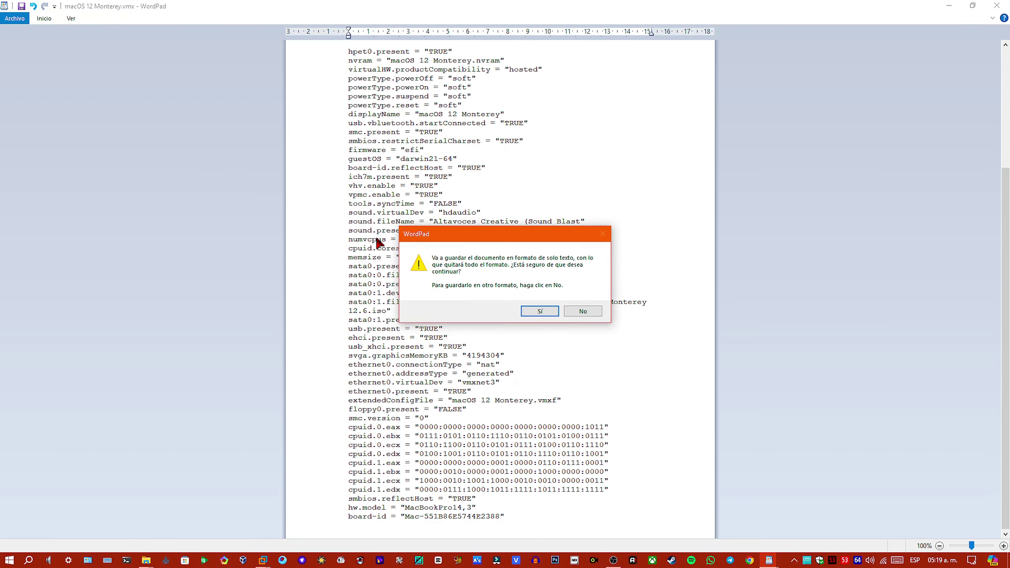
{"action": "left_click", "coordinate": [550, 310]}
{"action": "left_click", "coordinate": [21, 5]}
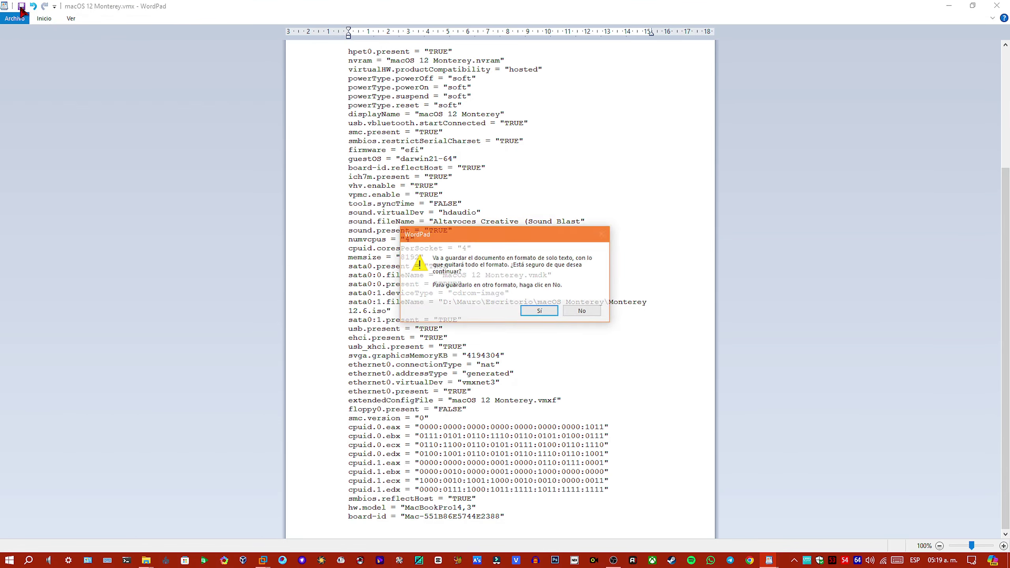
{"action": "left_click", "coordinate": [550, 311]}
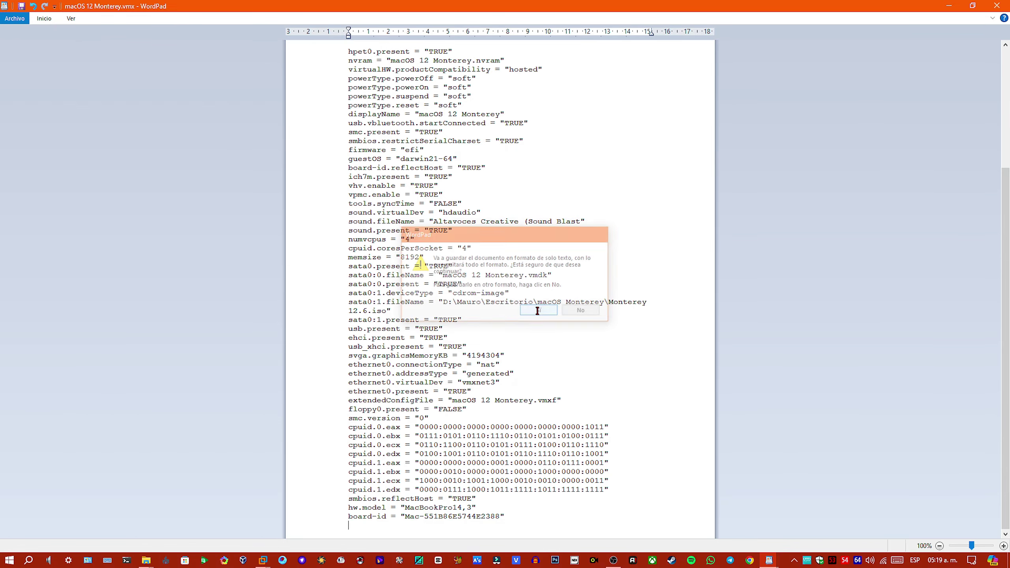
Step: Close the VMX file, refresh the macOS 12 folder and reopen macOS 12 Monterey.vmx to check the saved AMD code, closing both windows
{"action": "left_click", "coordinate": [997, 6]}
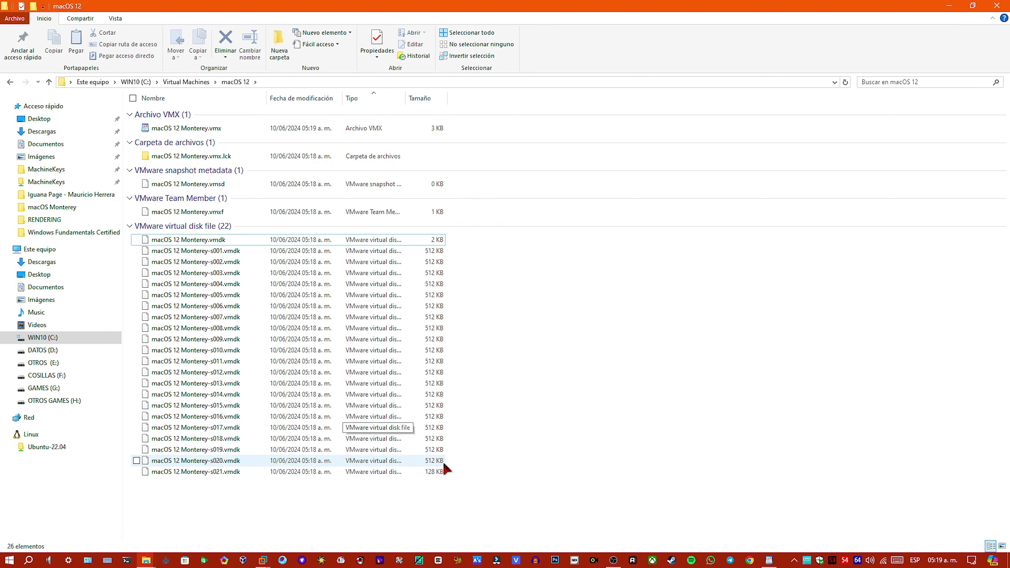
{"action": "right_click", "coordinate": [512, 429]}
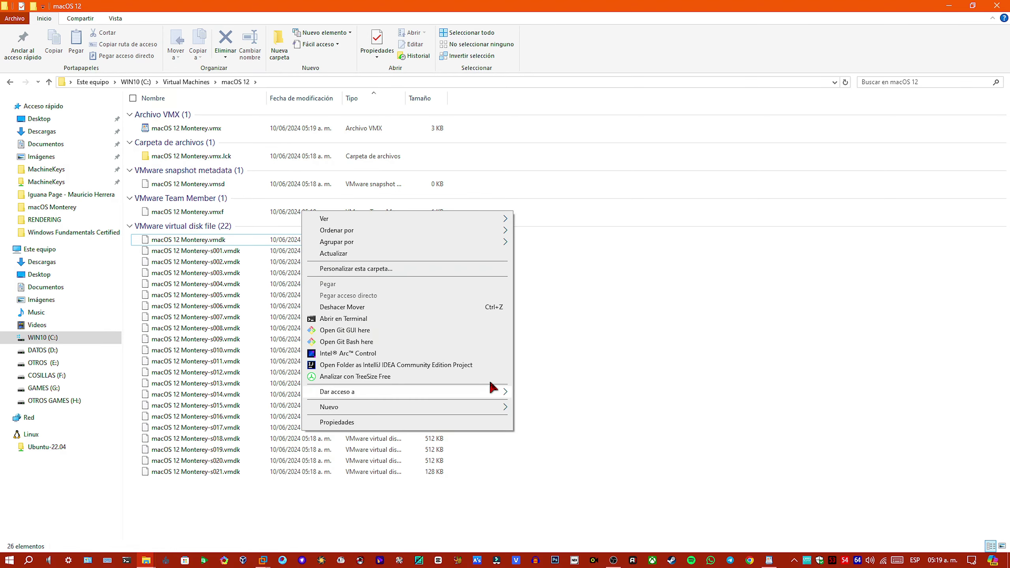
{"action": "left_click", "coordinate": [385, 252]}
{"action": "double_click", "coordinate": [236, 126]}
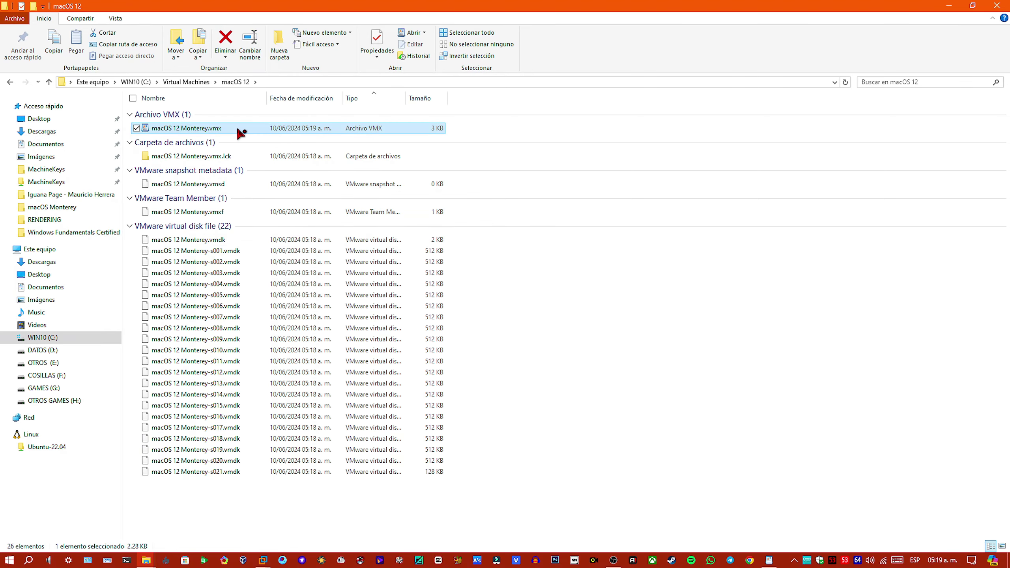
{"action": "scroll", "coordinate": [520, 359], "scroll_direction": "down", "scroll_amount": 5}
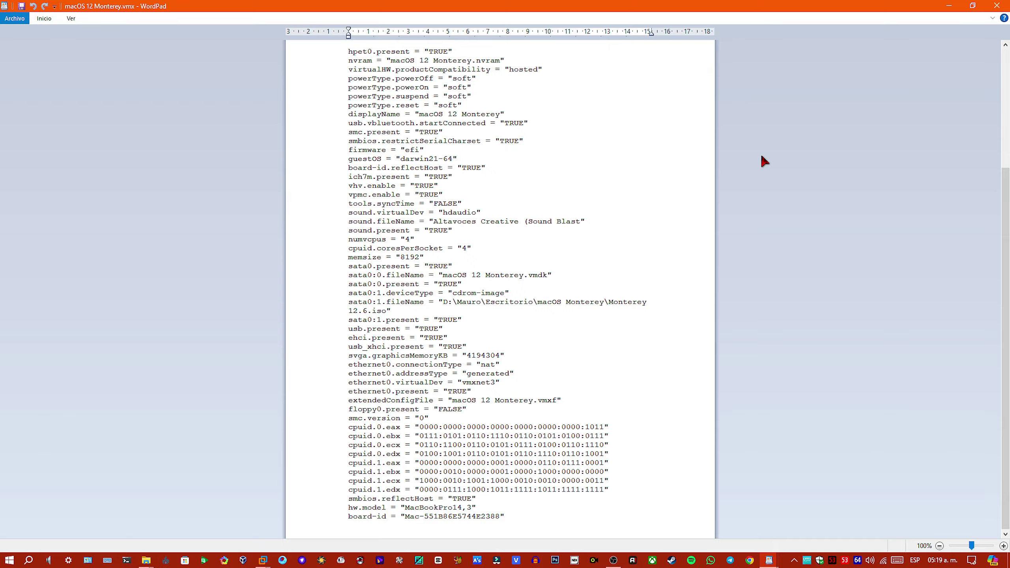
{"action": "left_click", "coordinate": [996, 6]}
{"action": "left_click", "coordinate": [996, 5]}
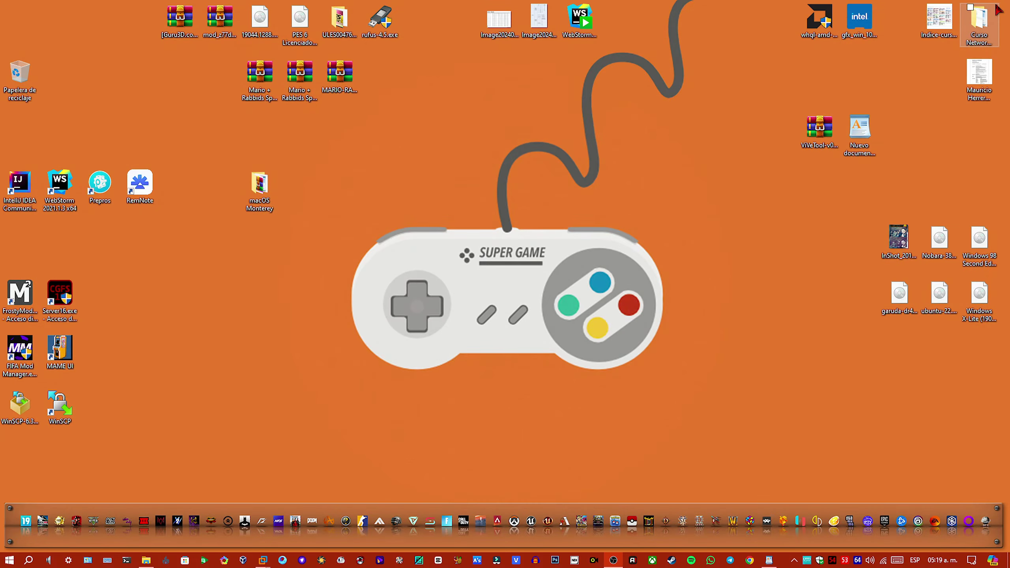
Step: Extract the VMware-Tools-darwin-12.1.0-20219665 ZIP archive into its own folder inside the macOS Monterey folder
{"action": "left_click", "coordinate": [141, 562]}
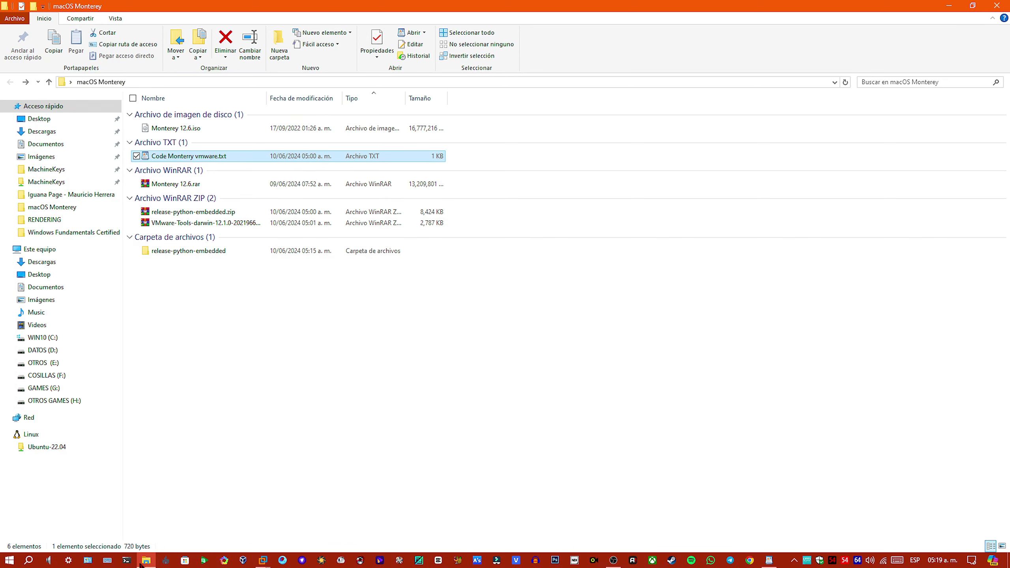
{"action": "right_click", "coordinate": [252, 224]}
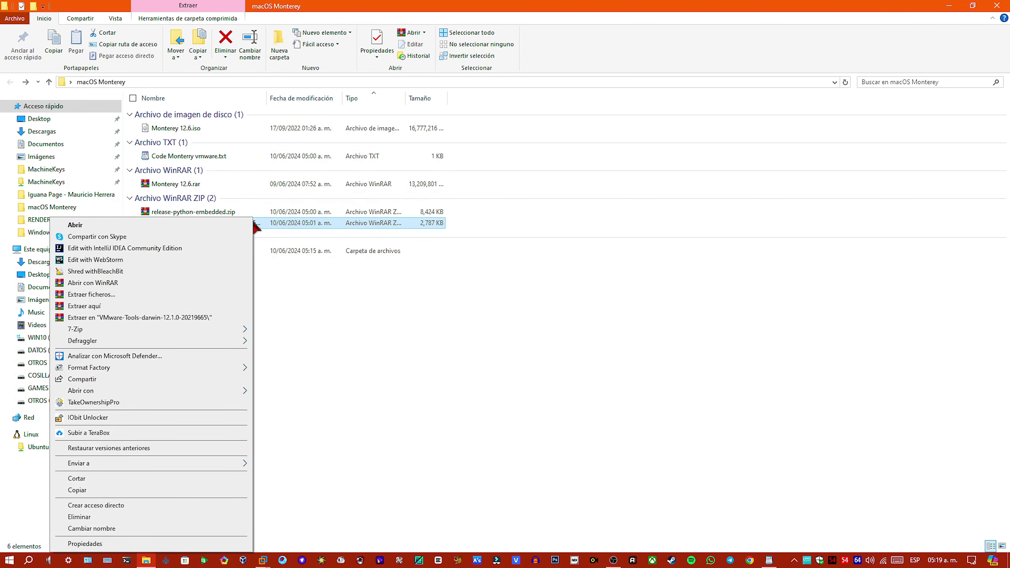
{"action": "left_click", "coordinate": [201, 317]}
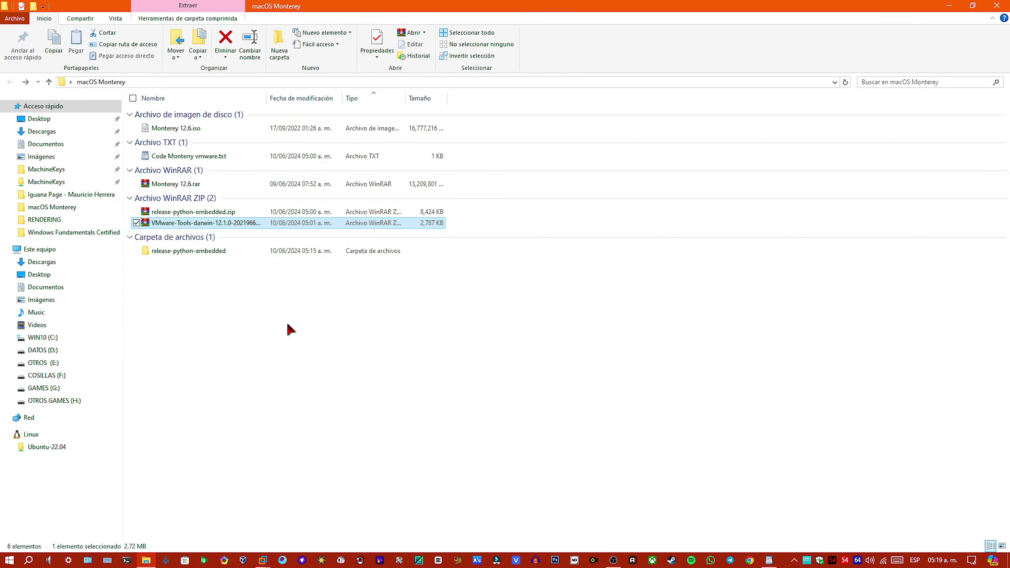
Step: Check the contents of the vmtools folder inside VMware-Tools-darwin-12.1.0-20219665, return to macOS Monterey and minimize File Explorer
{"action": "double_click", "coordinate": [211, 262]}
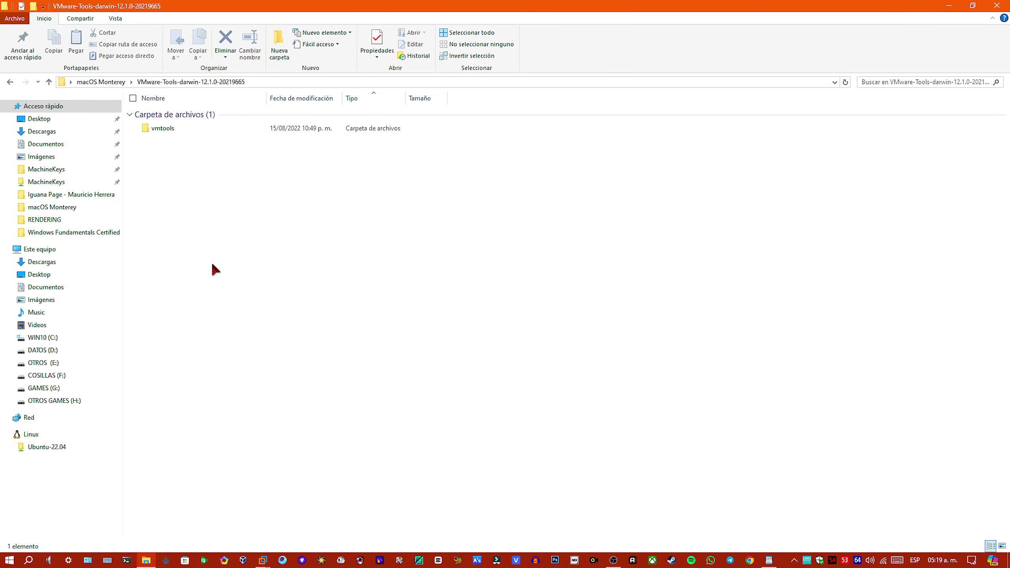
{"action": "double_click", "coordinate": [205, 131]}
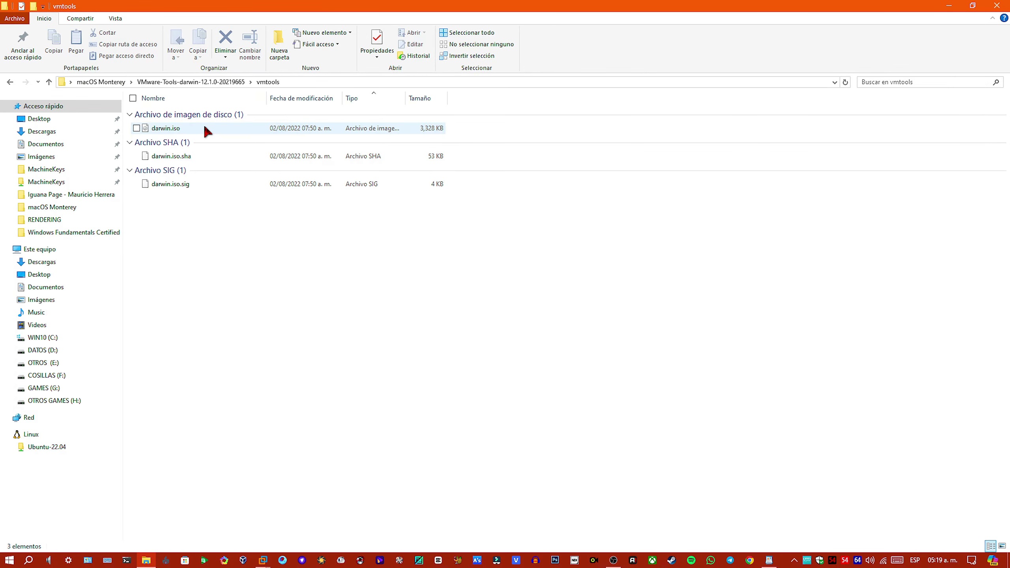
{"action": "left_click", "coordinate": [9, 82]}
{"action": "left_click", "coordinate": [10, 82]}
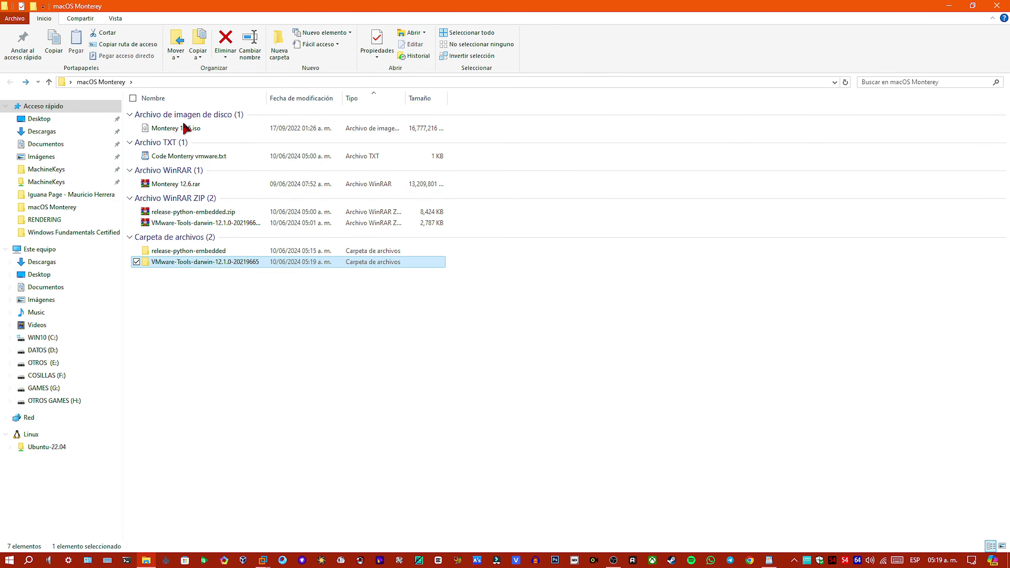
{"action": "left_click", "coordinate": [381, 293]}
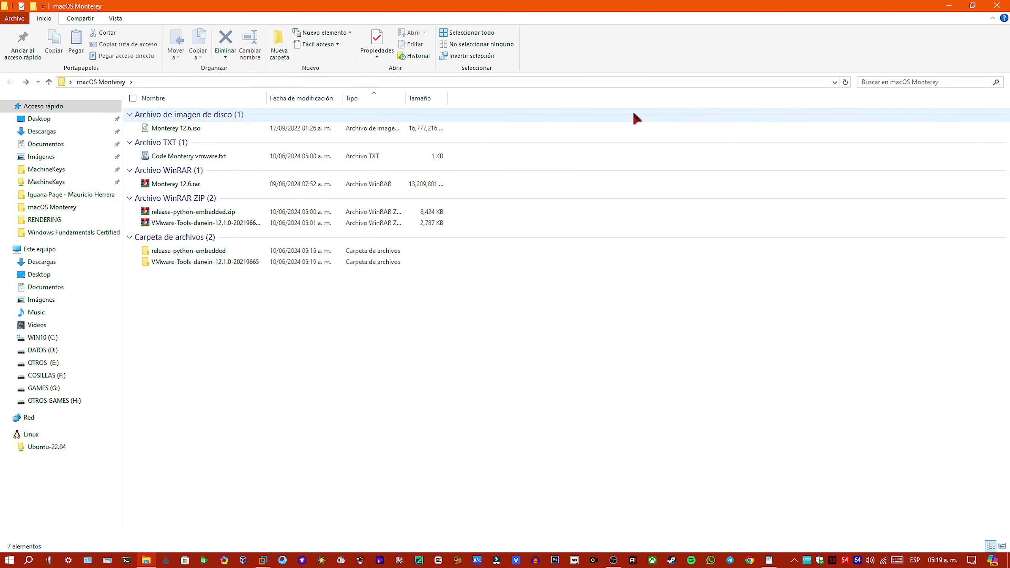
{"action": "left_click", "coordinate": [950, 7]}
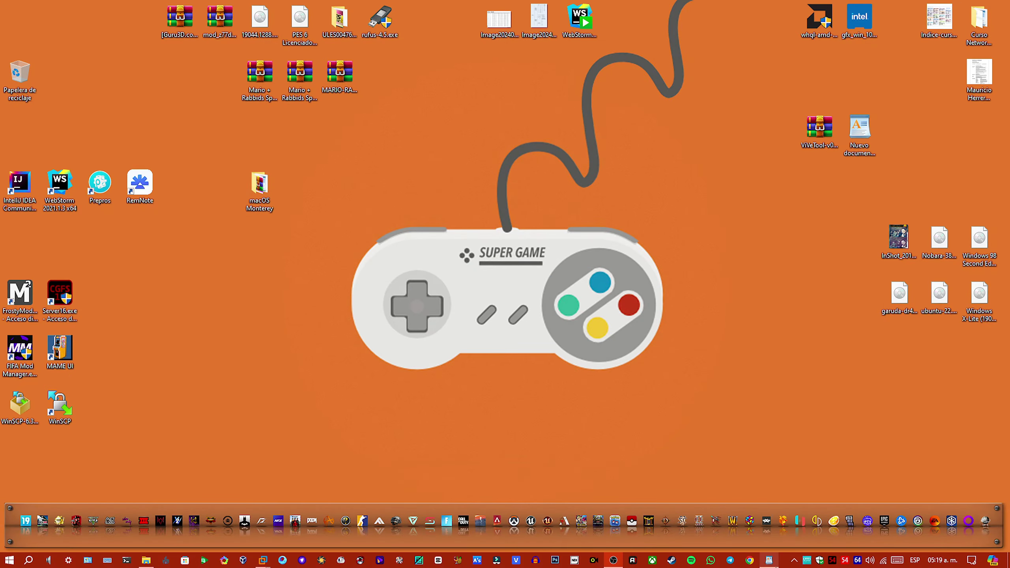
Step: Switch to VMware Workstation and try to power on the macOS 12 Monterey virtual machine
{"action": "mouse_move", "coordinate": [263, 561]}
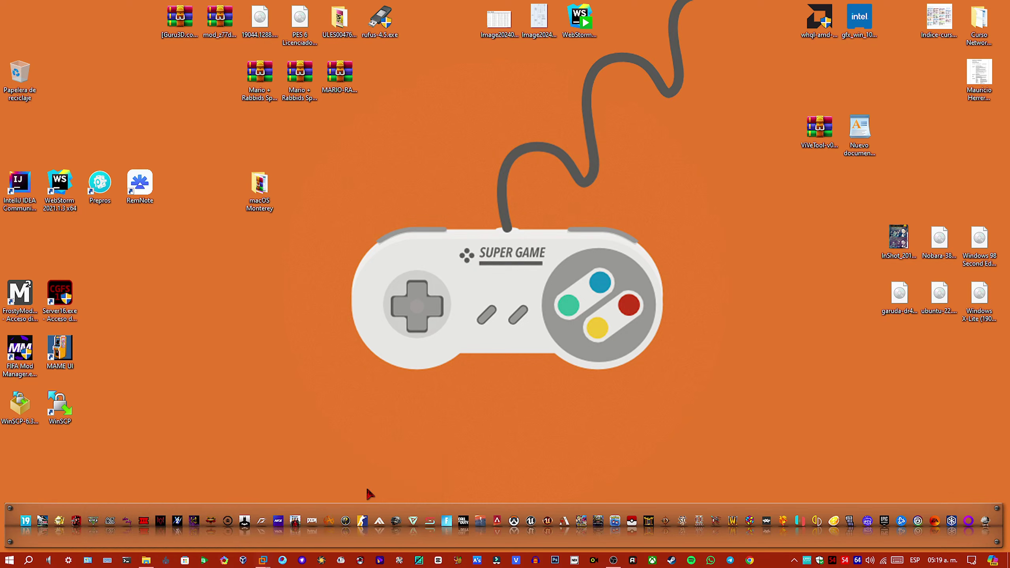
{"action": "left_click", "coordinate": [306, 506]}
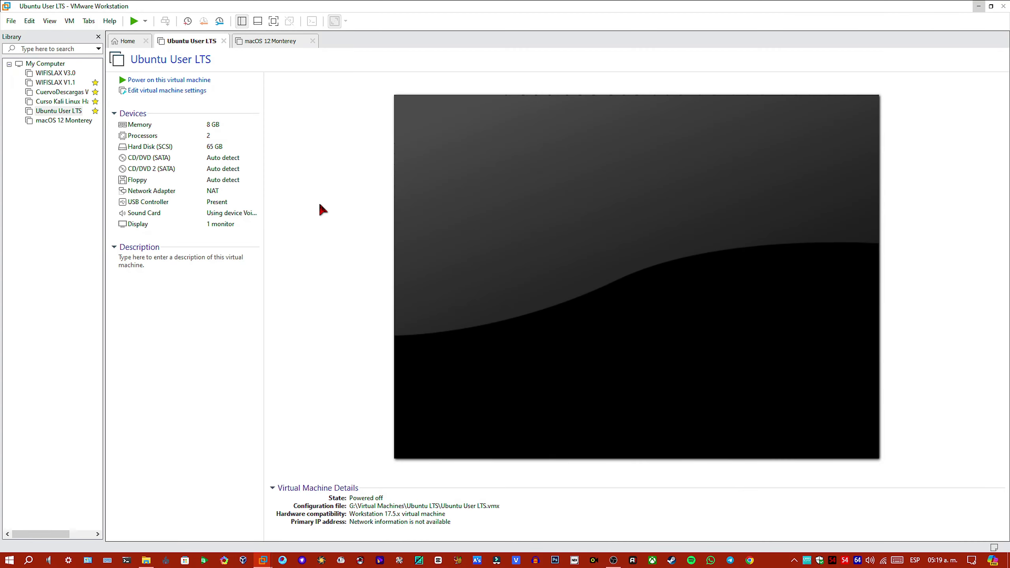
{"action": "left_click", "coordinate": [249, 41]}
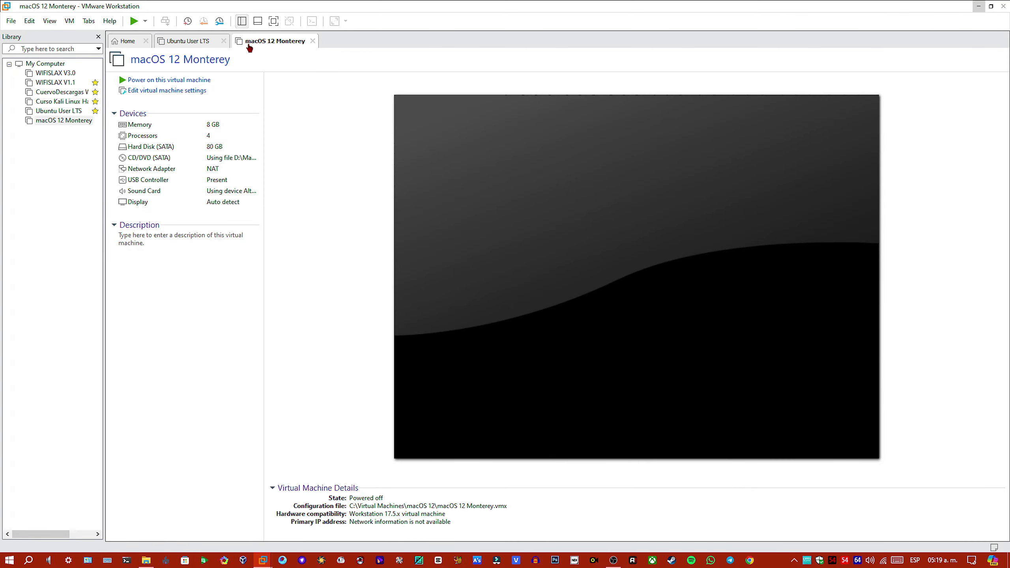
{"action": "left_click", "coordinate": [195, 80]}
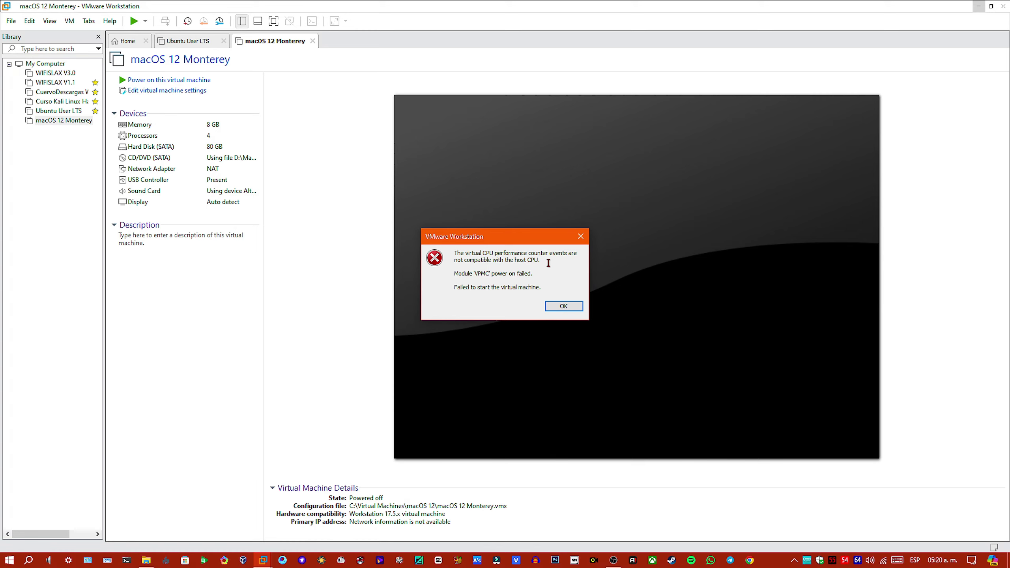
{"action": "left_click", "coordinate": [562, 307]}
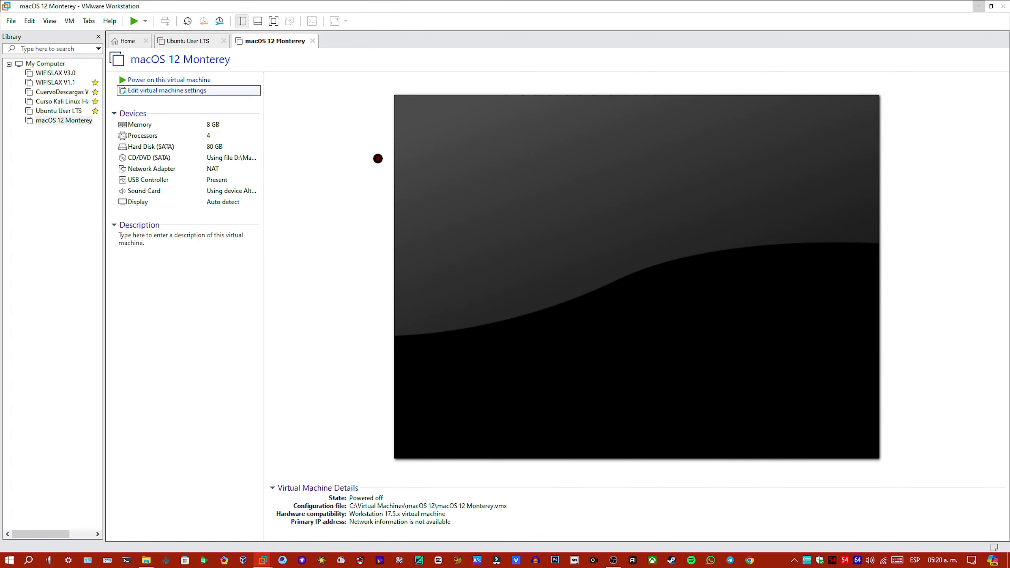
Step: Disable Virtualize CPU performance counters in the processor settings of the macOS 12 Monterey virtual machine
{"action": "left_click", "coordinate": [372, 143]}
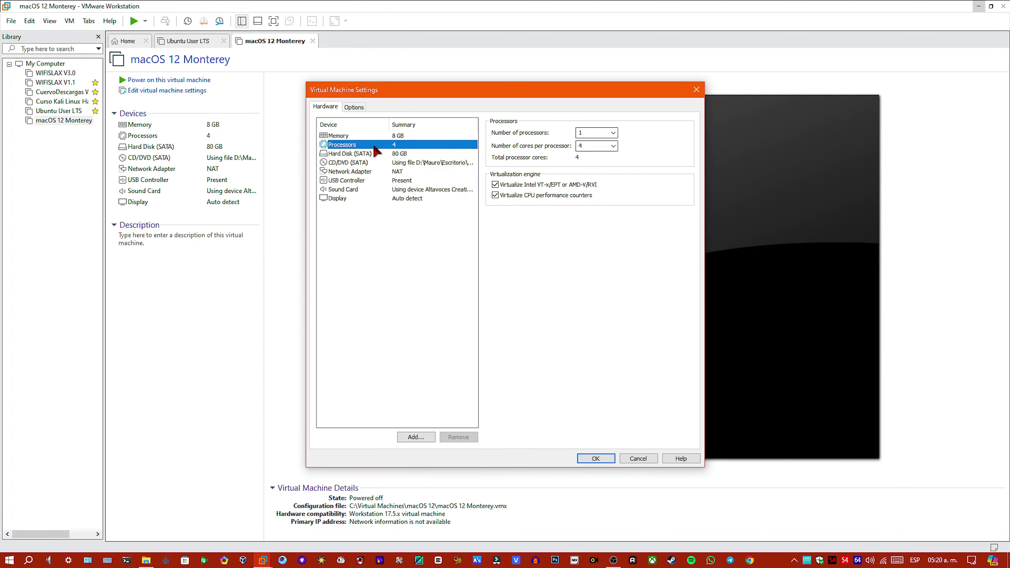
{"action": "left_click", "coordinate": [520, 196]}
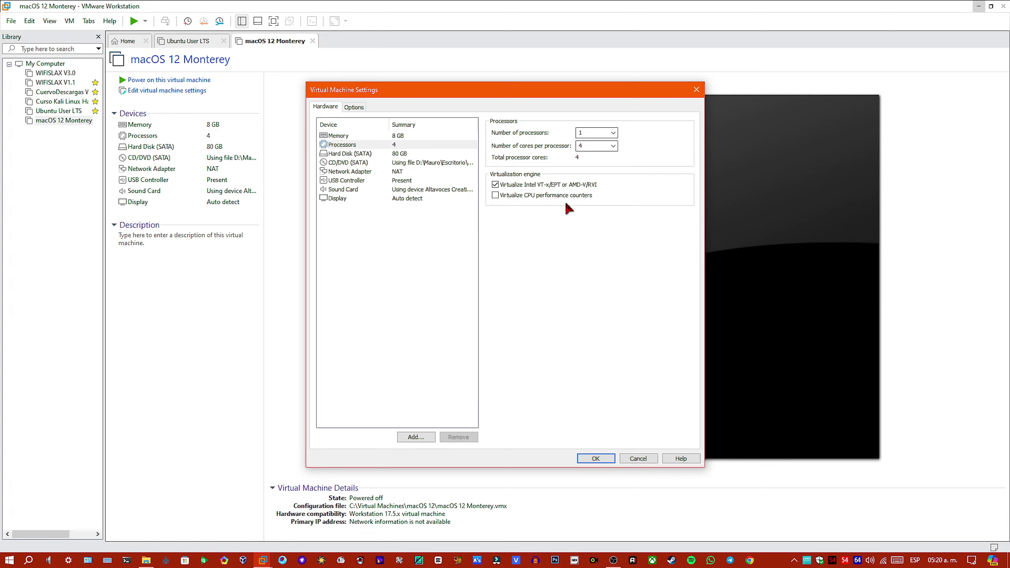
{"action": "left_click", "coordinate": [607, 463]}
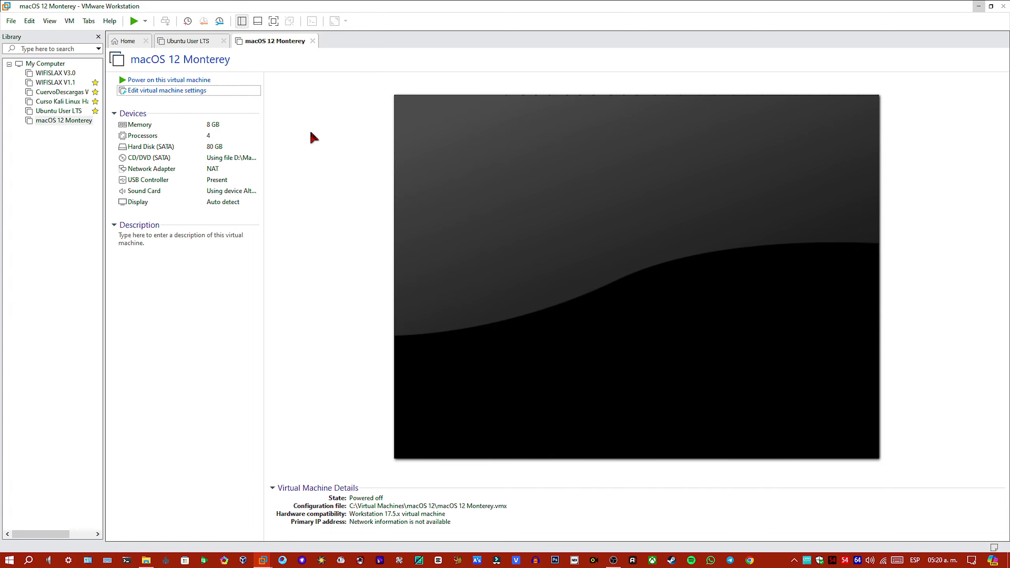
Step: Power on the macOS 12 Monterey virtual machine and show it in full screen
{"action": "left_click", "coordinate": [191, 80]}
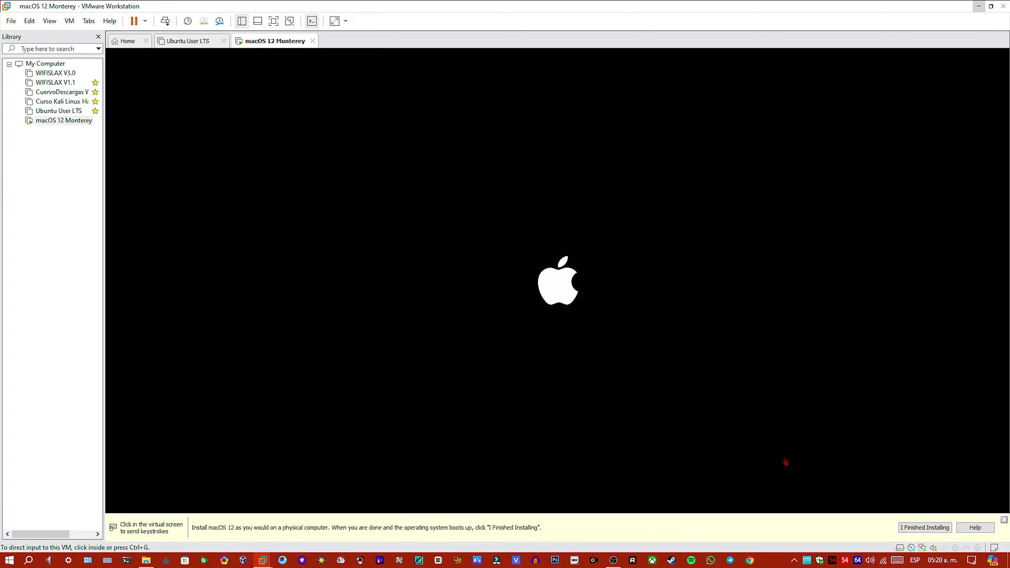
{"action": "left_click", "coordinate": [274, 21]}
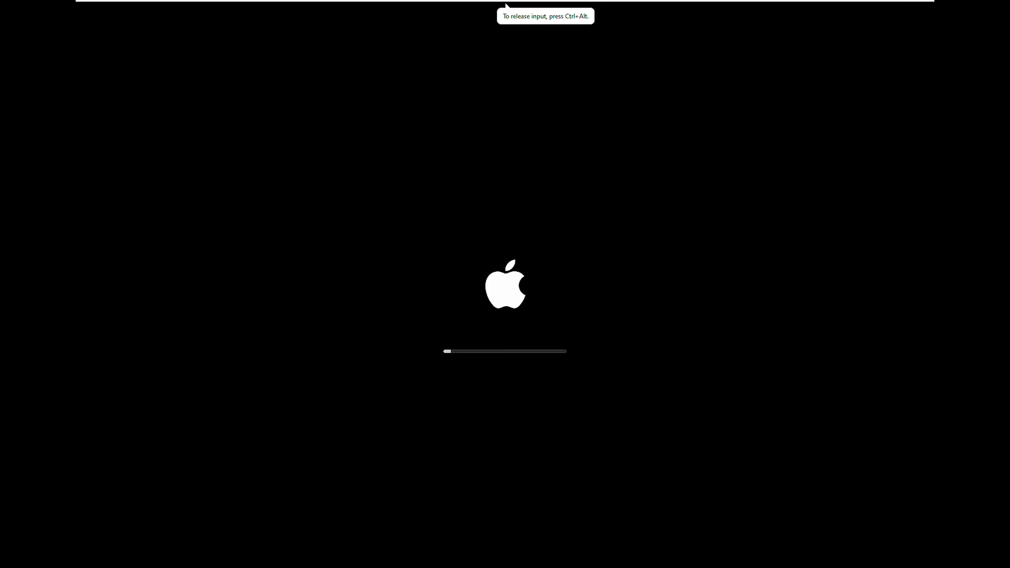
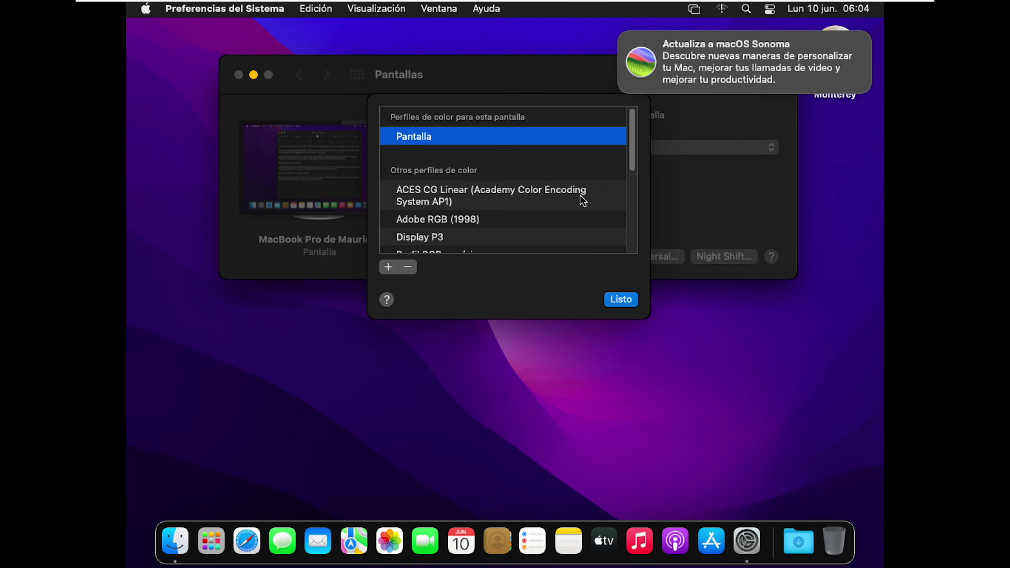
Step: Dismiss the macOS Sonoma update notification, then close the color profile list and the Pantallas preferences window
{"action": "mouse_move", "coordinate": [758, 71]}
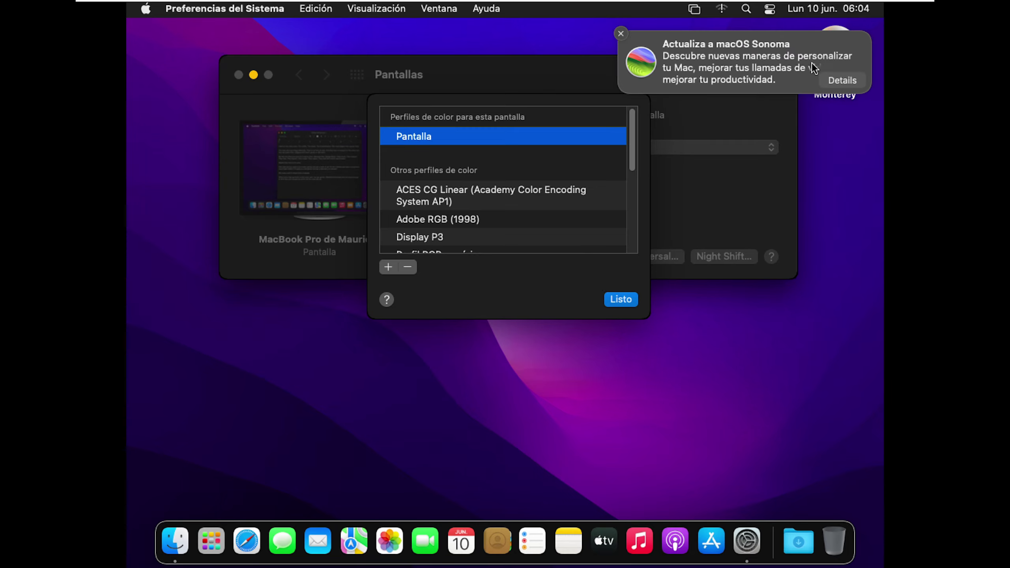
{"action": "left_click", "coordinate": [621, 33]}
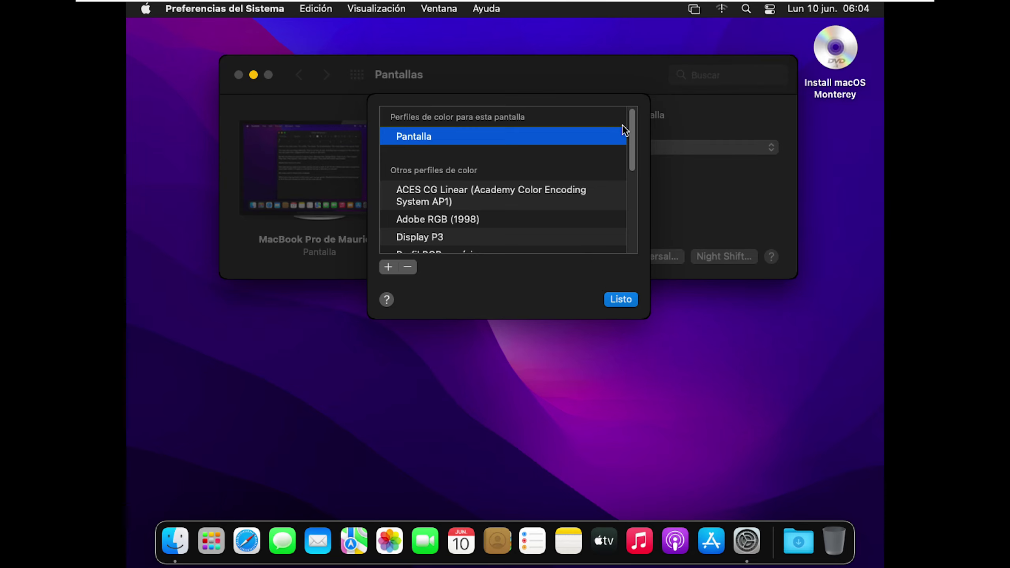
{"action": "left_click", "coordinate": [616, 300]}
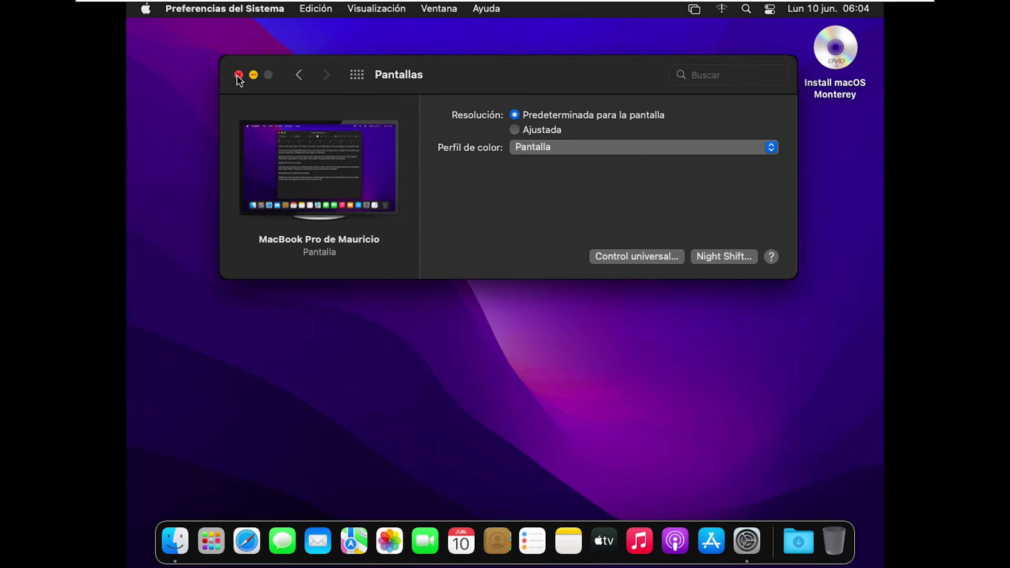
{"action": "left_click", "coordinate": [239, 76]}
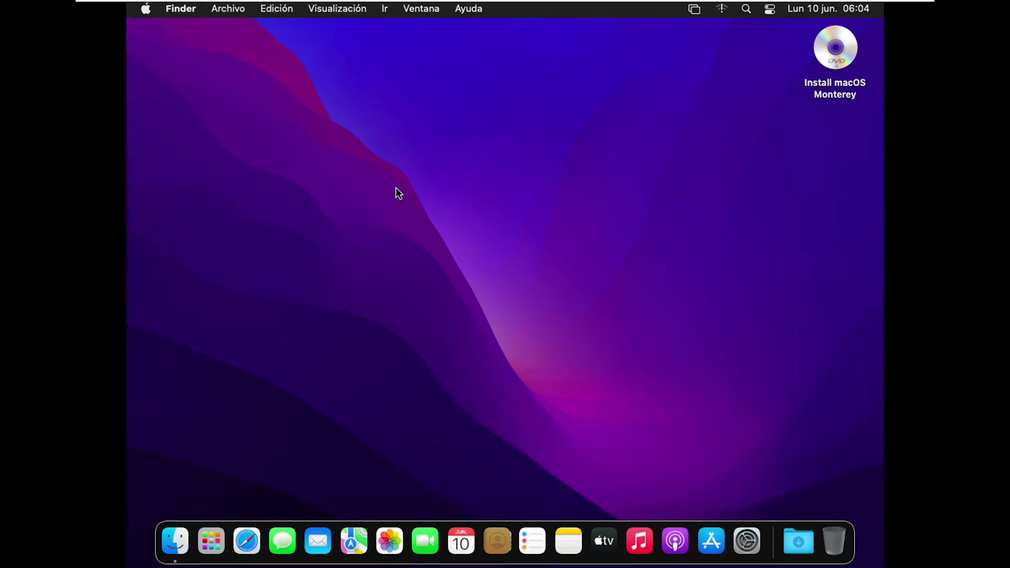
{"action": "right_click", "coordinate": [344, 185]}
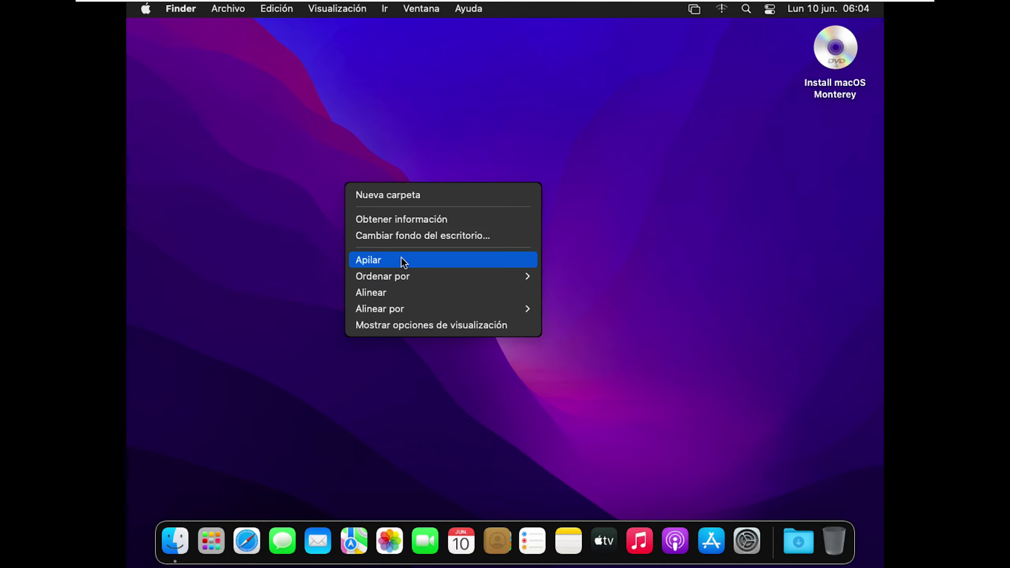
{"action": "left_click", "coordinate": [470, 414]}
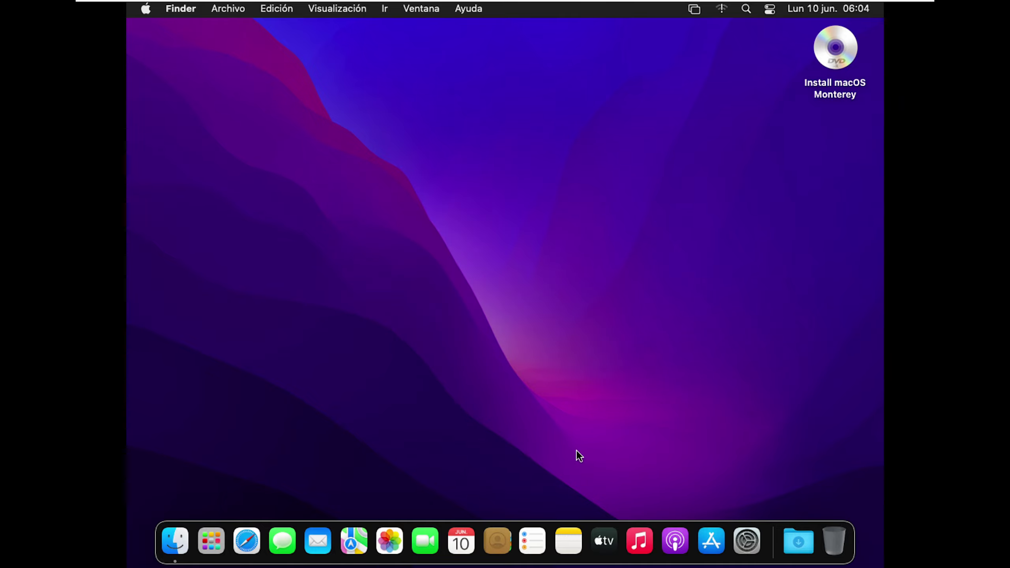
{"action": "left_click", "coordinate": [739, 534]}
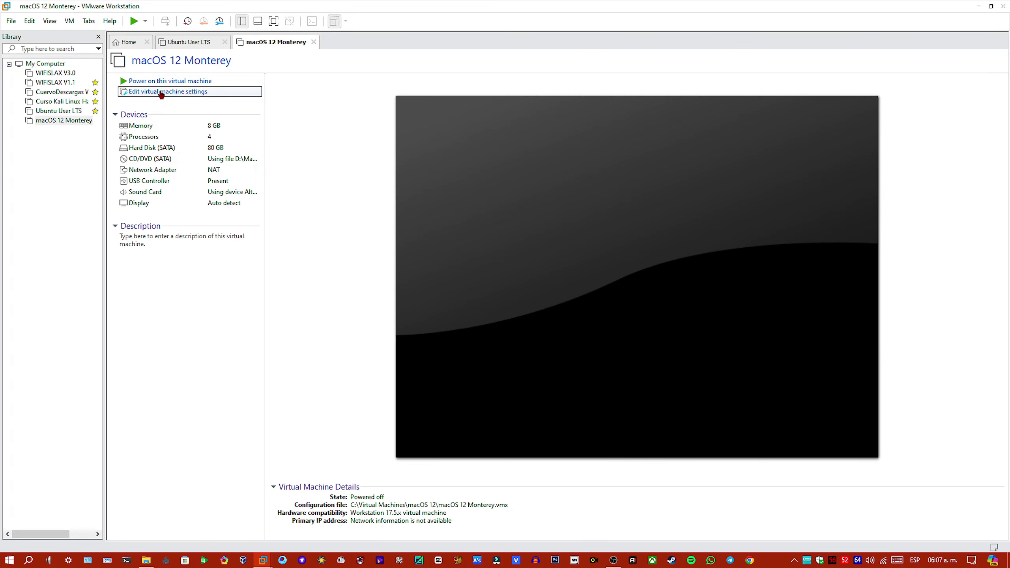
Step: Set the virtual machine's CD/DVD drive to the ISO in the vmtools folder of VMware-Tools-darwin-12.1.0-20219665, and power the machine on
{"action": "left_click", "coordinate": [163, 92]}
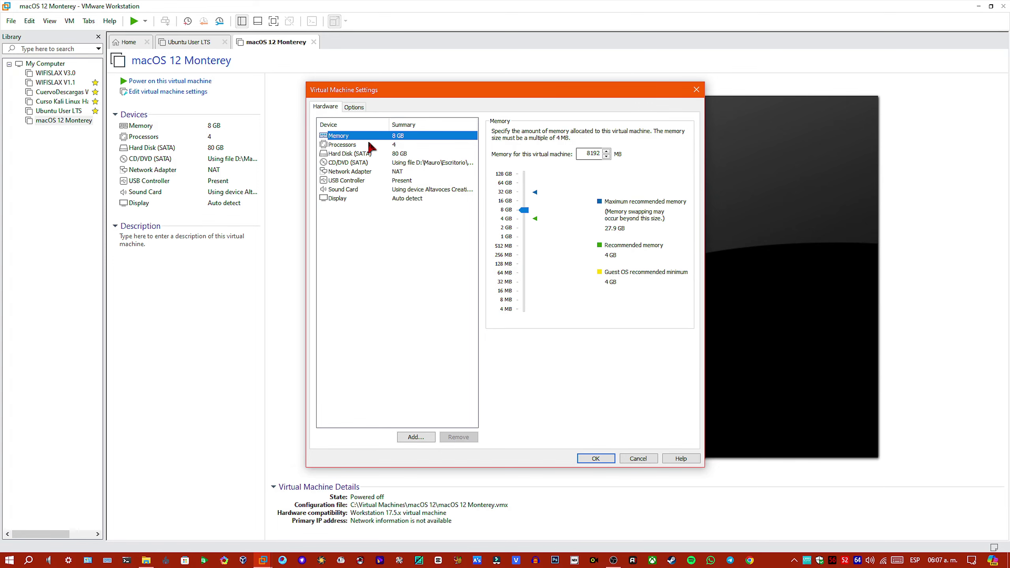
{"action": "left_click", "coordinate": [369, 163]}
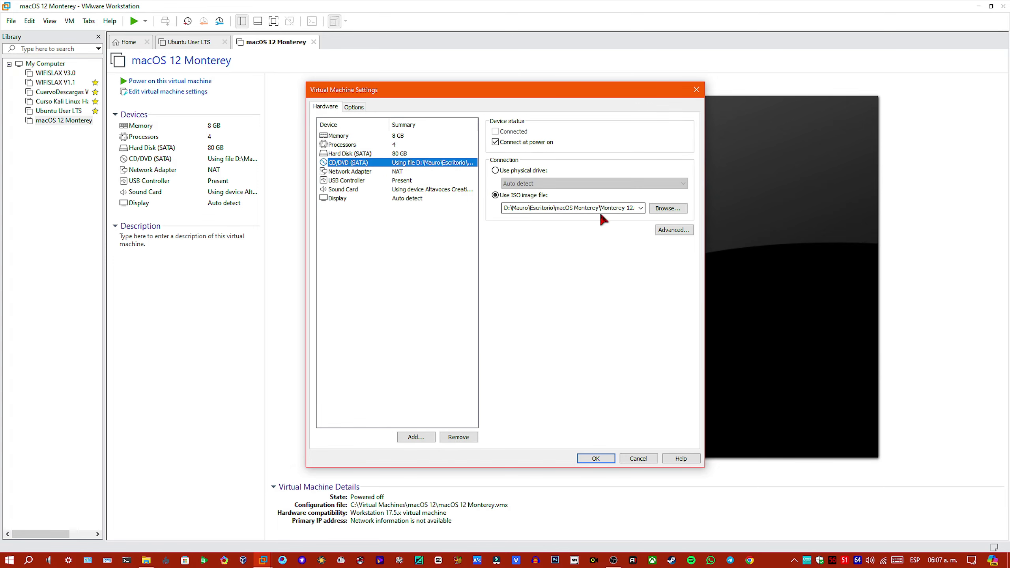
{"action": "left_click", "coordinate": [667, 208]}
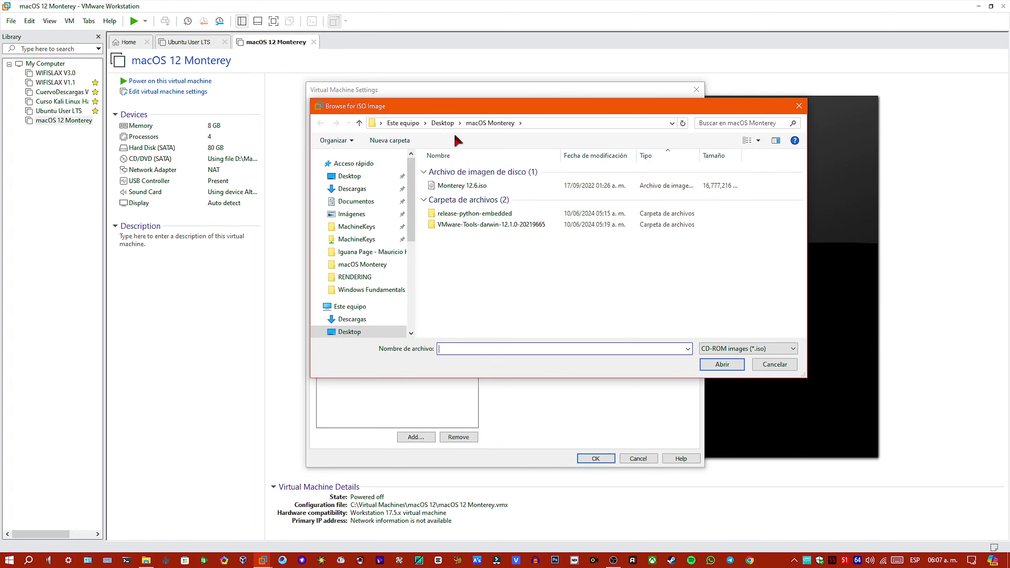
{"action": "left_click", "coordinate": [488, 226]}
{"action": "double_click", "coordinate": [487, 225]}
{"action": "double_click", "coordinate": [482, 187]}
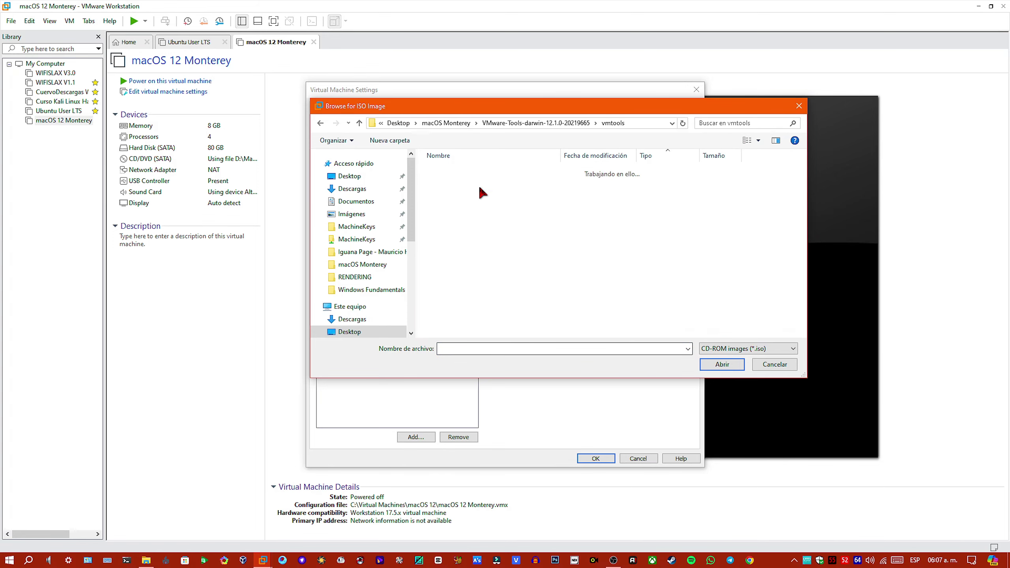
{"action": "left_click", "coordinate": [482, 186]}
{"action": "left_click", "coordinate": [722, 363]}
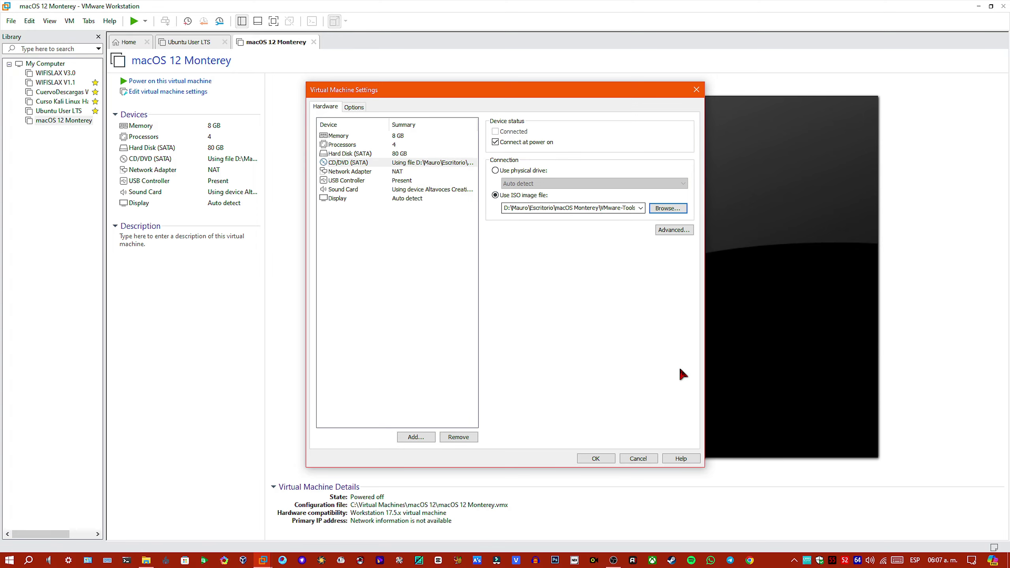
{"action": "left_click", "coordinate": [606, 460]}
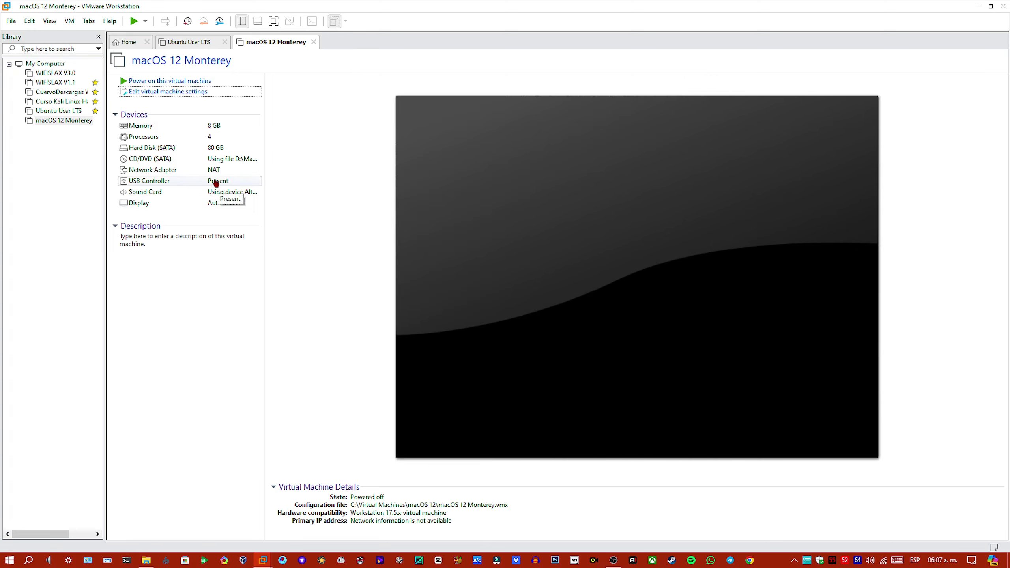
{"action": "left_click", "coordinate": [167, 81]}
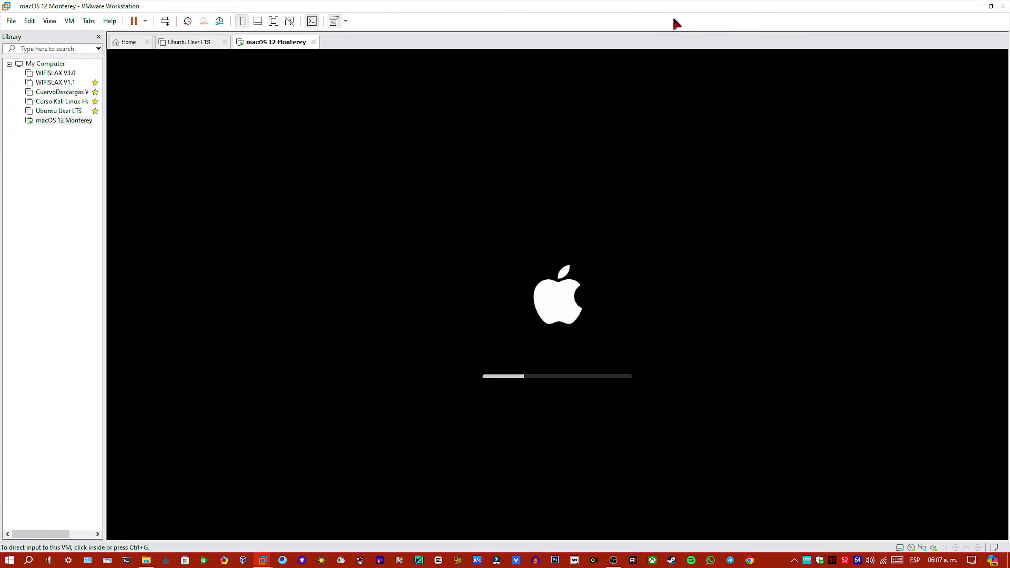
Step: Check the host's CPU performance and the list of monitored resources in the Windows Task Manager, and close it
{"action": "right_click", "coordinate": [768, 562]}
{"action": "left_click", "coordinate": [786, 509]}
{"action": "left_click", "coordinate": [307, 143]}
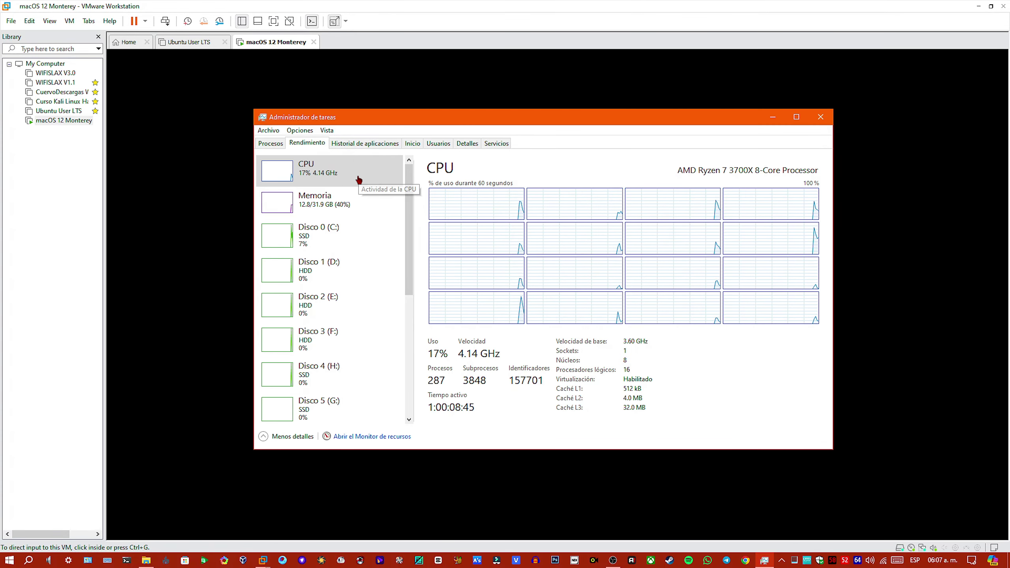
{"action": "scroll", "coordinate": [412, 199], "scroll_direction": "down", "scroll_amount": 1}
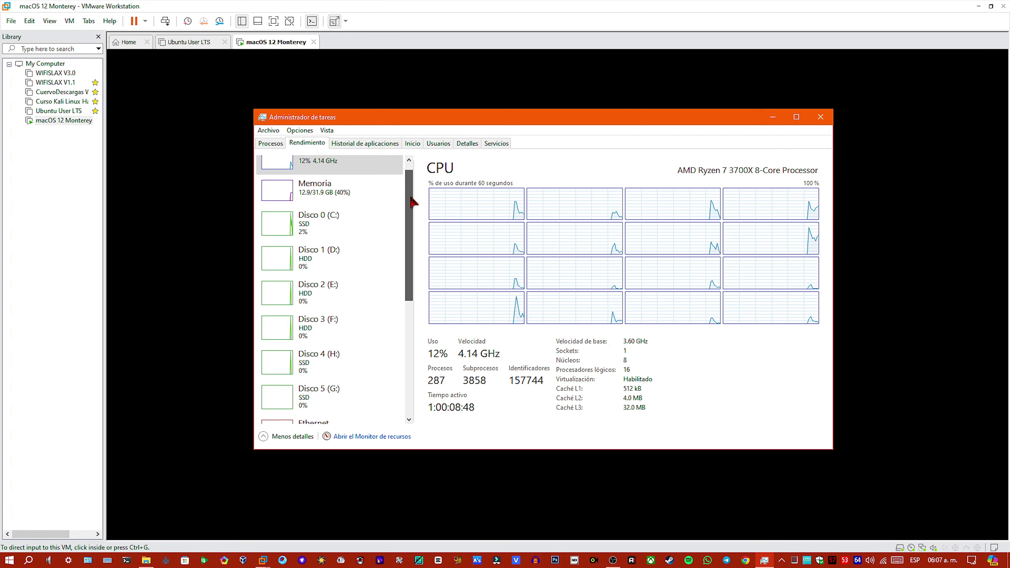
{"action": "left_click_drag", "start_coordinate": [412, 201], "coordinate": [457, 167]}
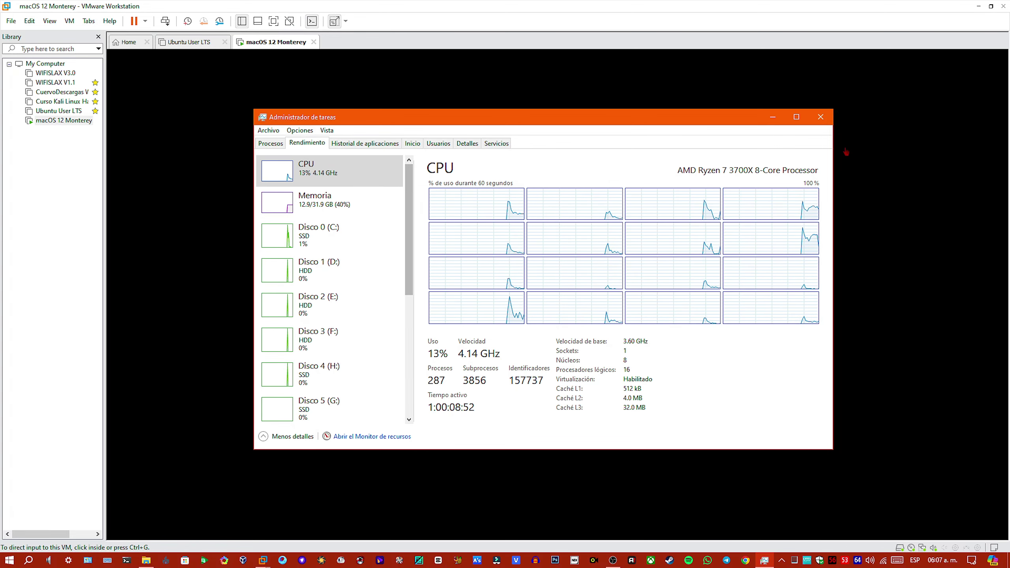
{"action": "left_click", "coordinate": [829, 123]}
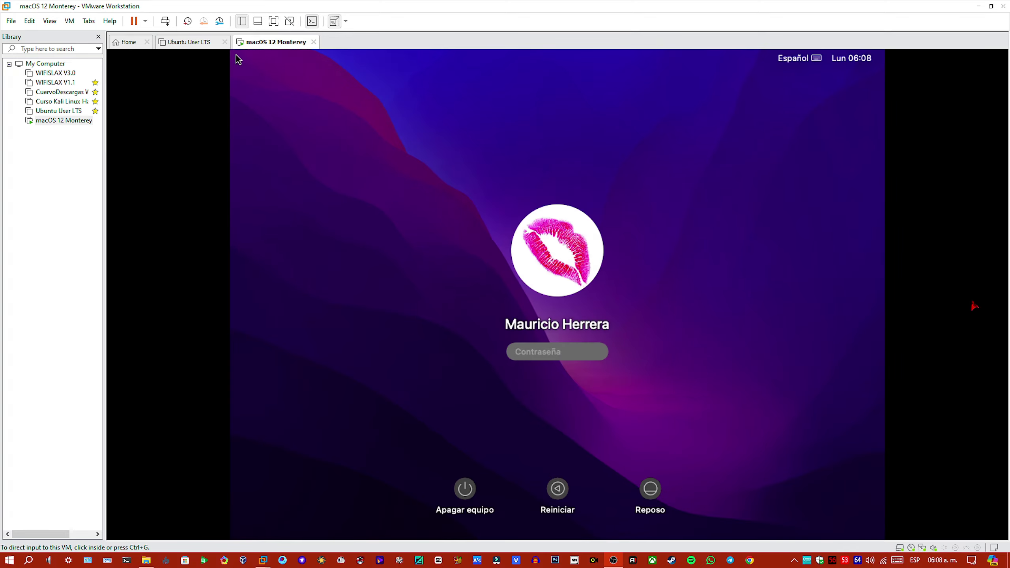
Step: Log in to macOS with the account password
{"action": "left_click", "coordinate": [626, 332]}
{"action": "type", "text": "••"}
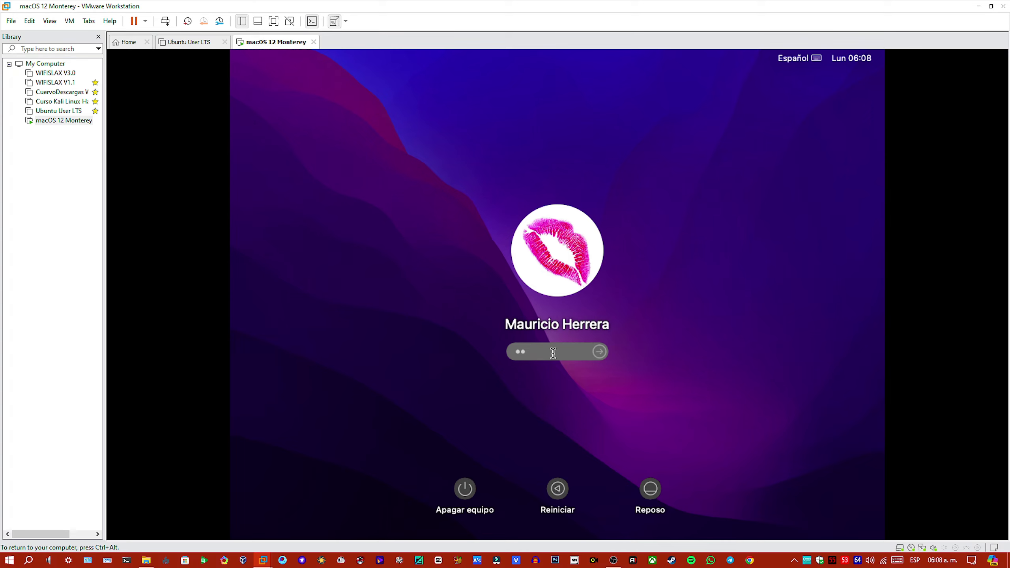
{"action": "type", "text": "•••••"}
{"action": "key", "text": "Return"}
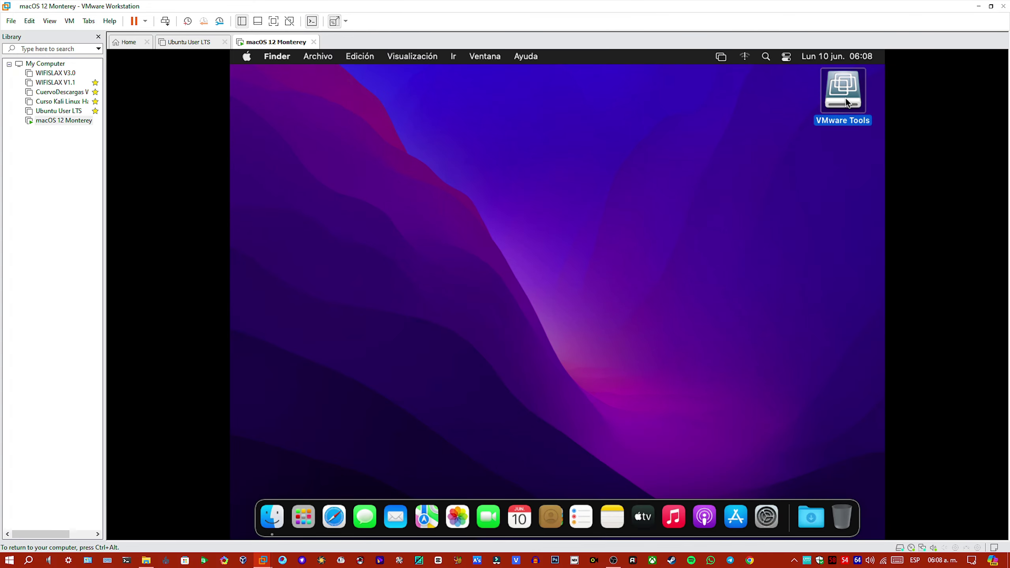
Step: Launch Instalar VMware Tools from the mounted VMware Tools disk and start the standard installation on the macOS Monterey disk
{"action": "double_click", "coordinate": [845, 100]}
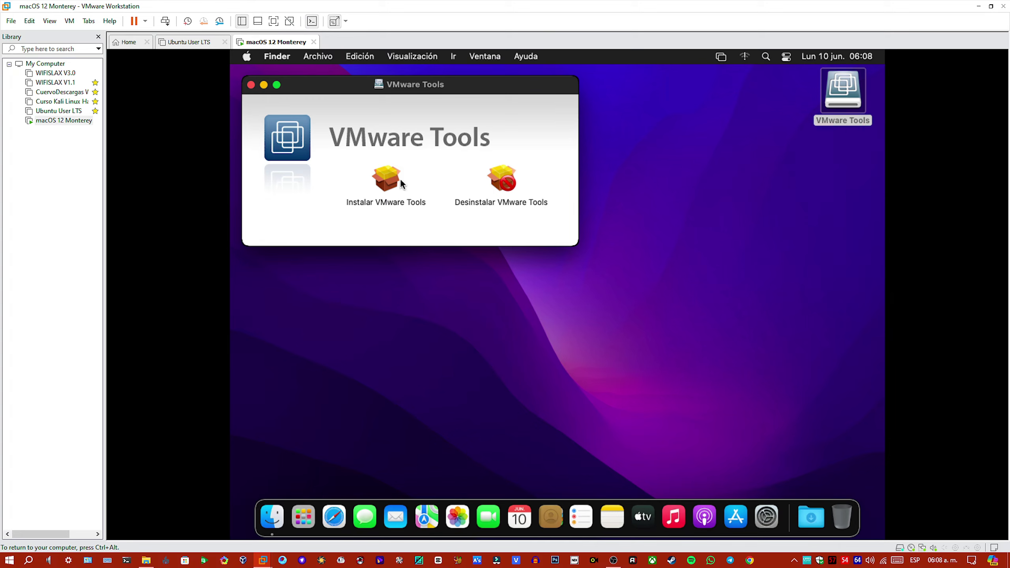
{"action": "left_click", "coordinate": [388, 182]}
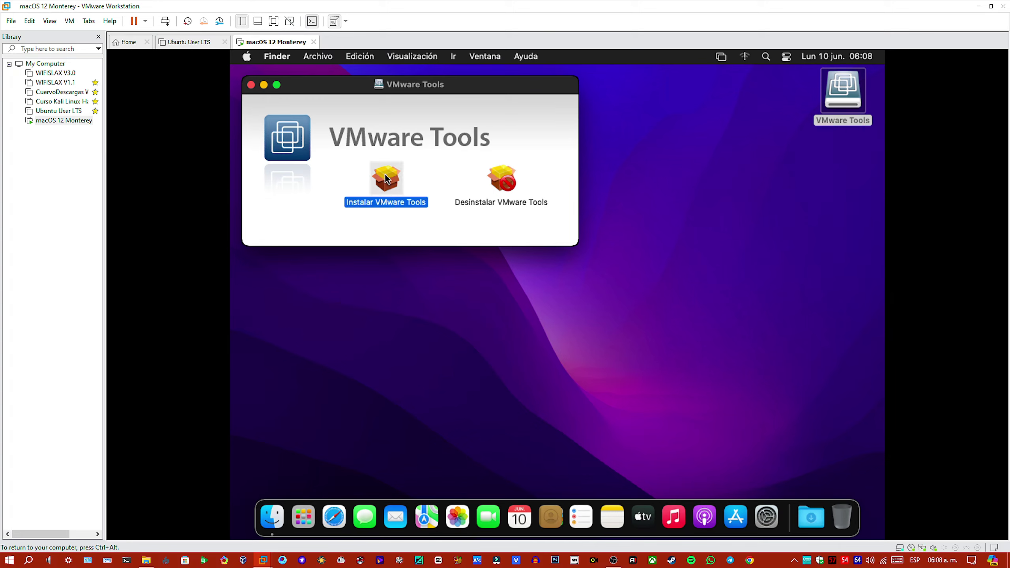
{"action": "double_click", "coordinate": [384, 213]}
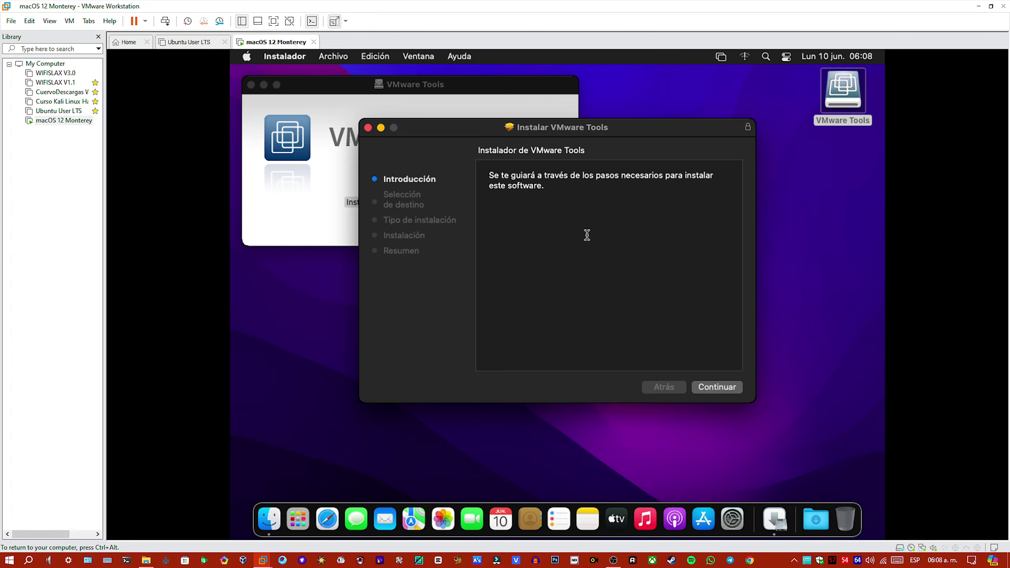
{"action": "left_click", "coordinate": [707, 383]}
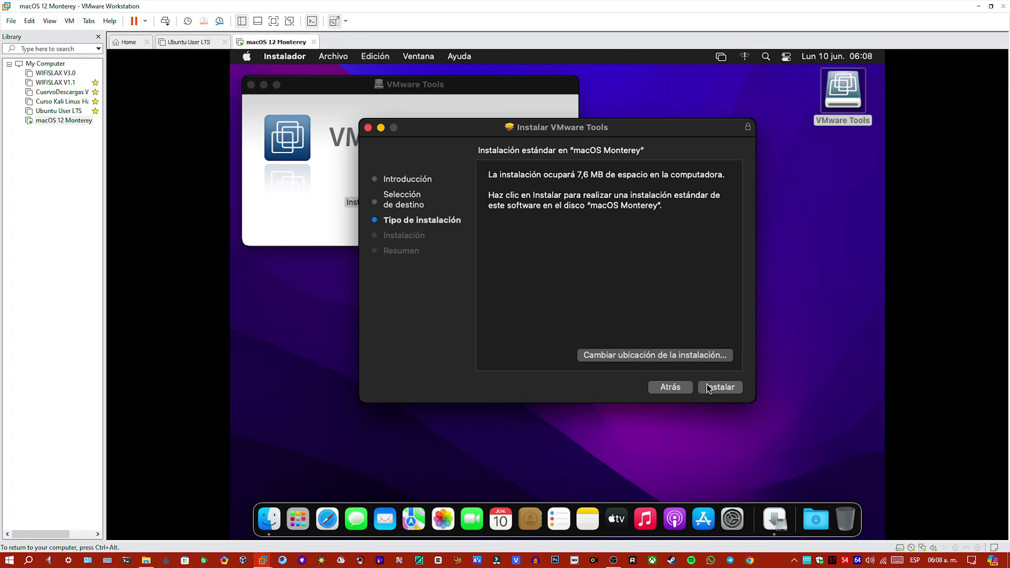
{"action": "left_click", "coordinate": [708, 385]}
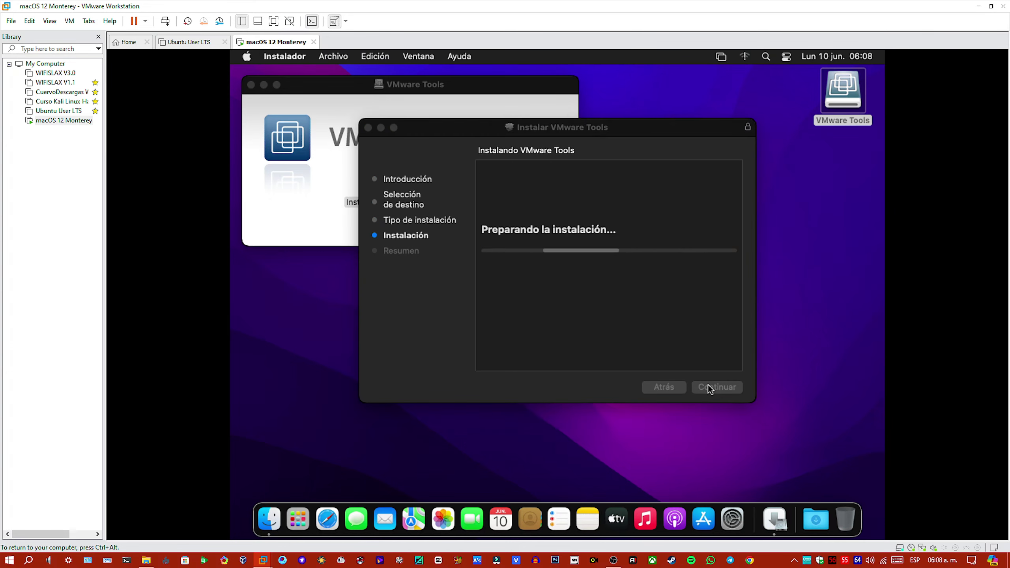
Step: Authorize the software installation with the account password and allow Instalador to administer the computer
{"action": "type", "text": "******"}
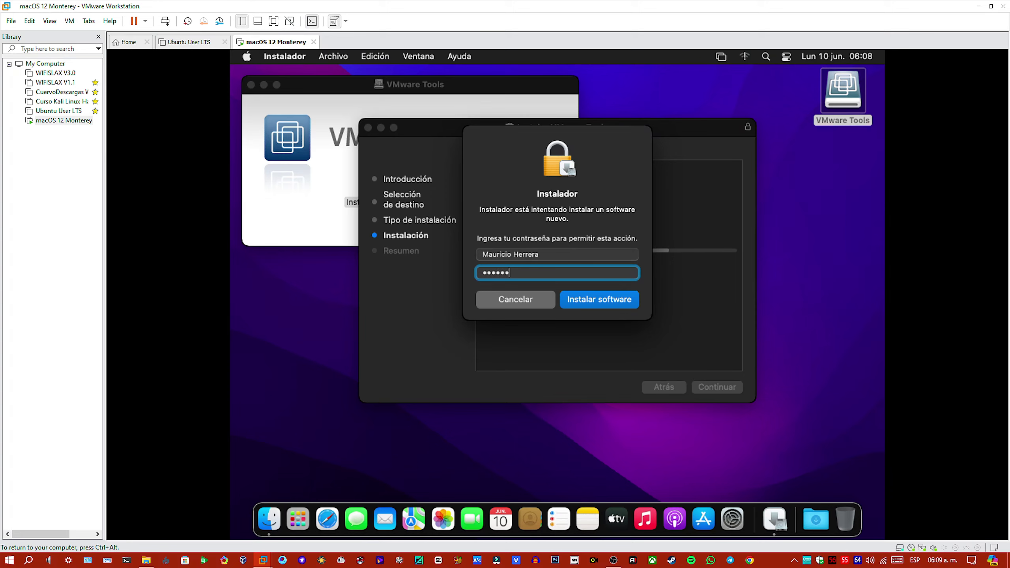
{"action": "type", "text": "**"}
{"action": "key", "text": "Return"}
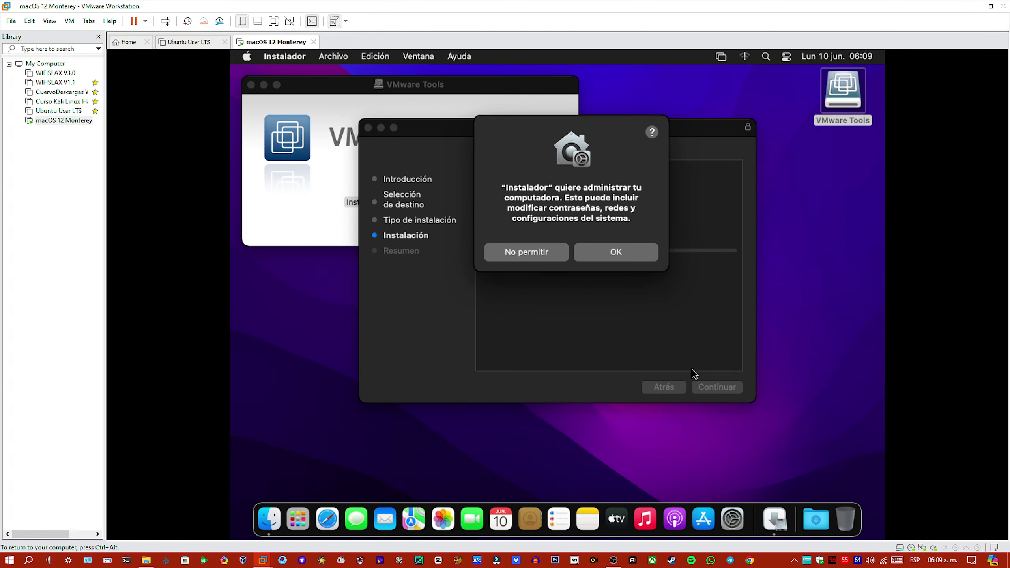
{"action": "left_click", "coordinate": [620, 255]}
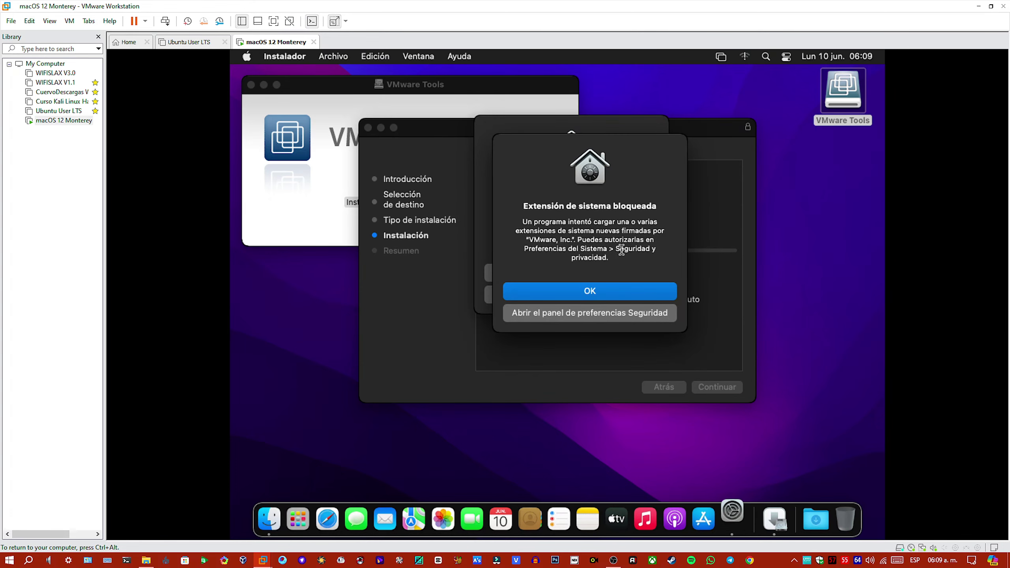
Step: Unlock the Seguridad y privacidad preferences with the account password and allow the blocked VMware, Inc. system software, postponing the restart
{"action": "left_click", "coordinate": [633, 313]}
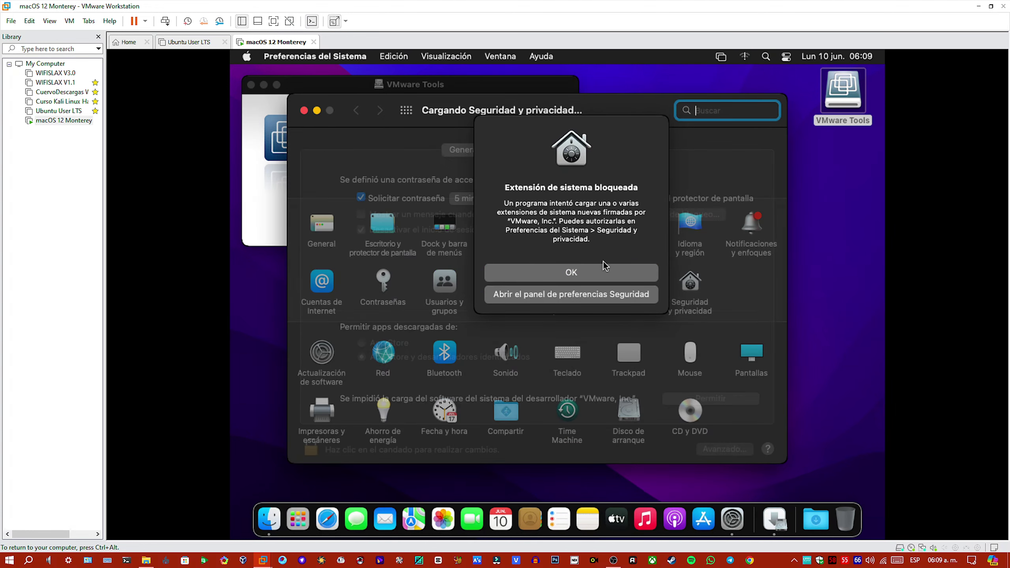
{"action": "left_click", "coordinate": [585, 277]}
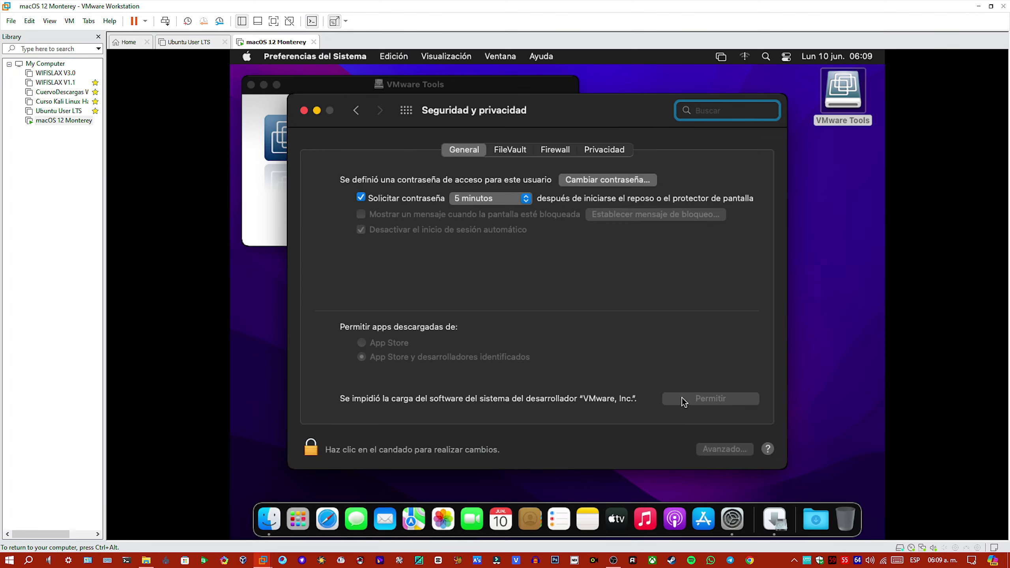
{"action": "left_click", "coordinate": [315, 451]}
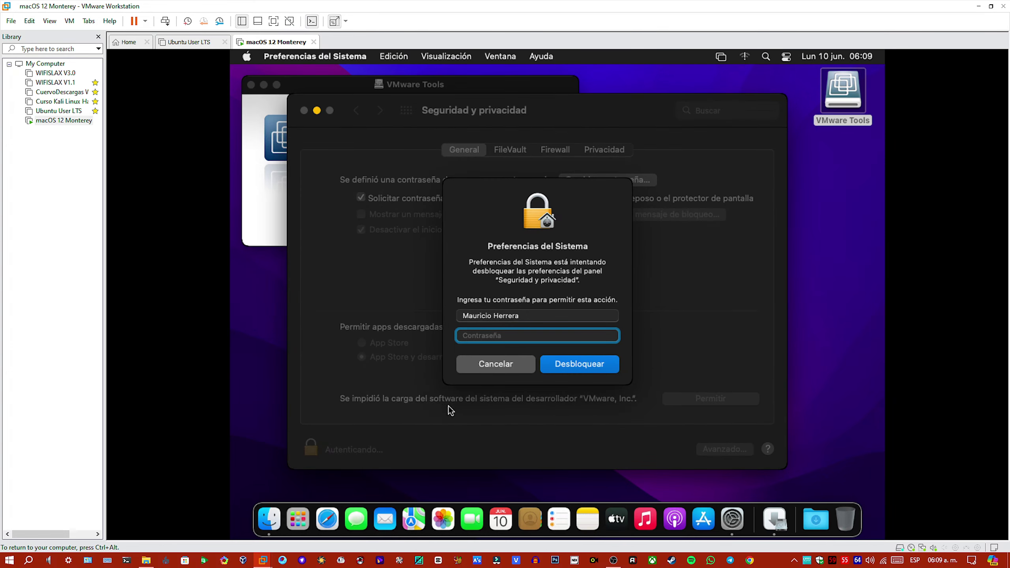
{"action": "type", "text": "••••••••"}
{"action": "key", "text": "Return"}
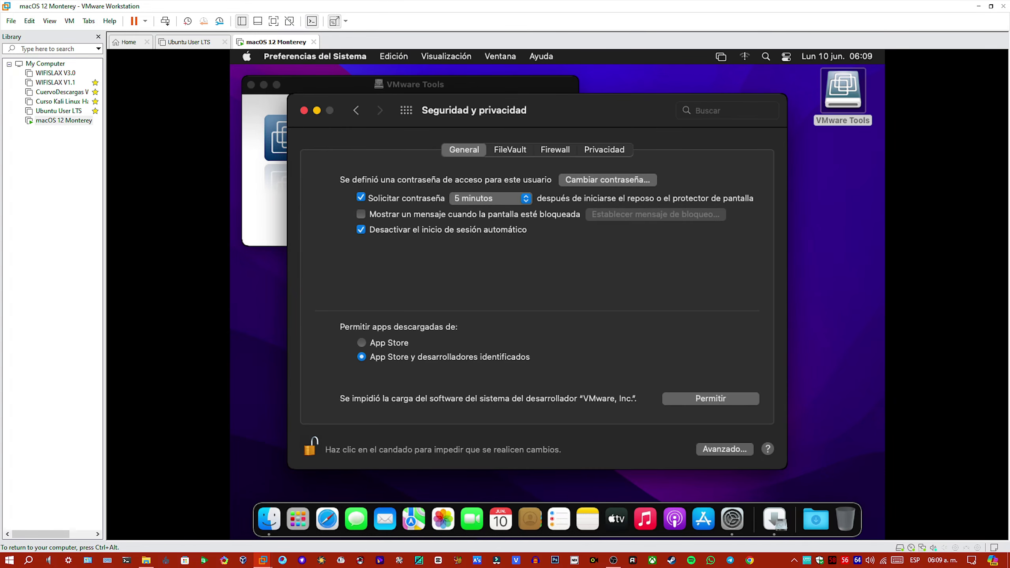
{"action": "left_click", "coordinate": [691, 401]}
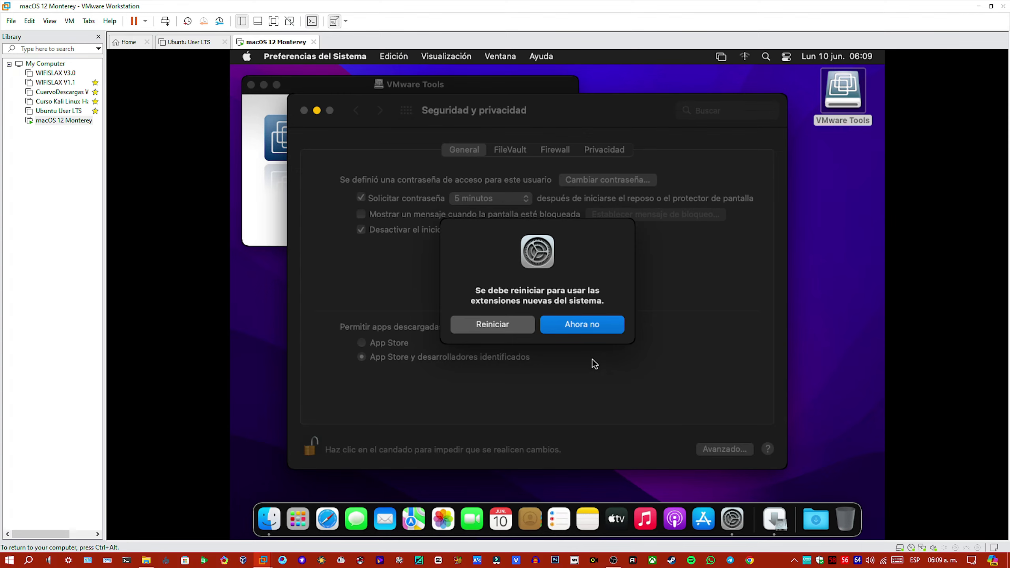
{"action": "left_click", "coordinate": [567, 327]}
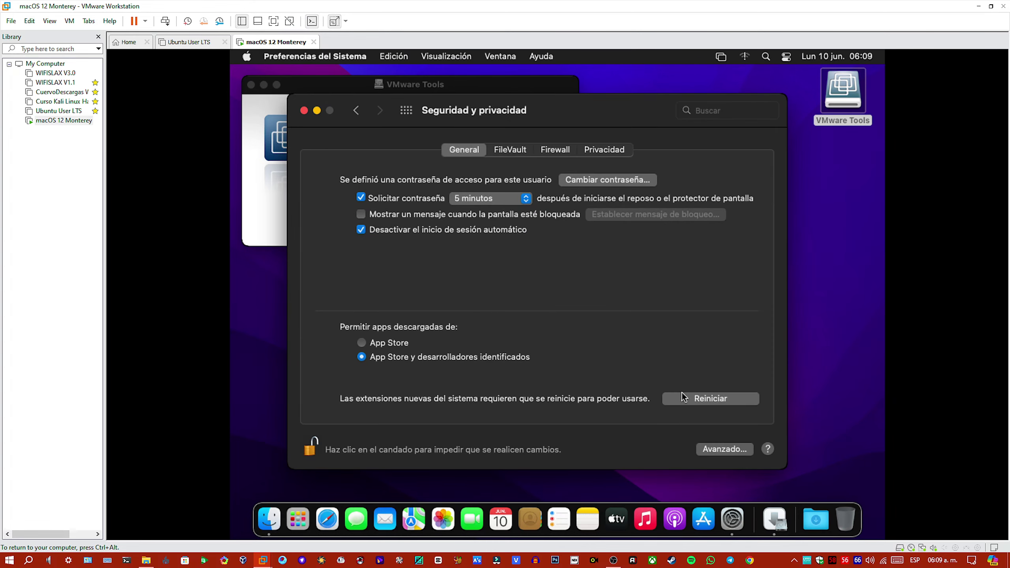
Step: Try to restart the Mac from the Seguridad y privacidad preferences, and cancel the interrupted restart
{"action": "left_click_drag", "start_coordinate": [618, 113], "coordinate": [624, 134]}
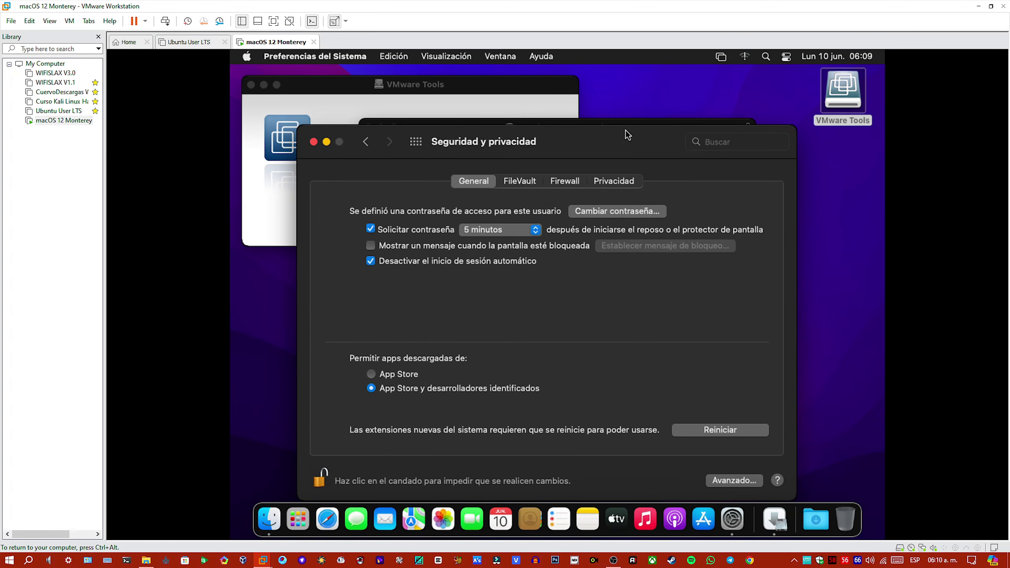
{"action": "left_click", "coordinate": [693, 428]}
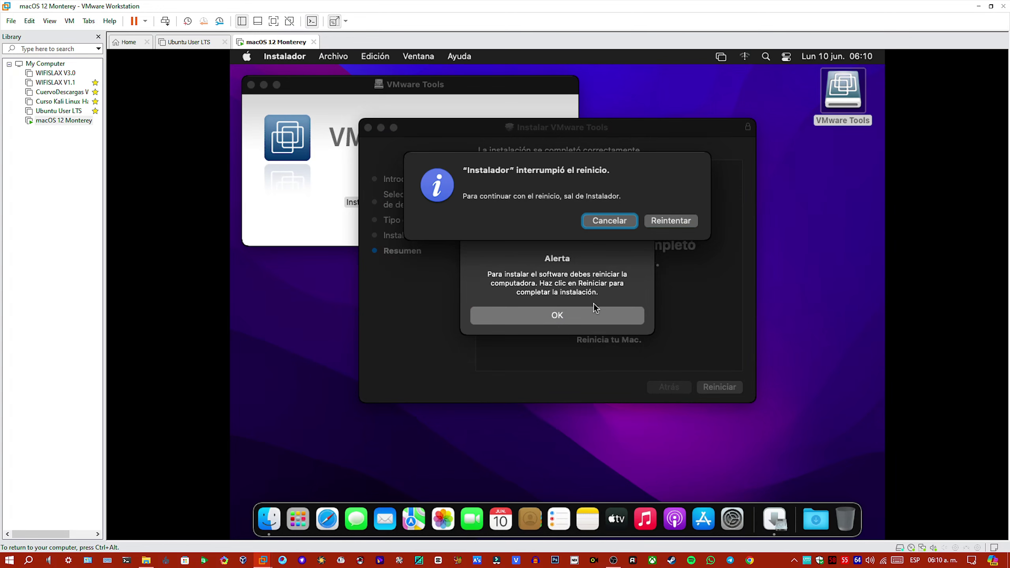
{"action": "left_click", "coordinate": [670, 223]}
{"action": "left_click", "coordinate": [617, 222]}
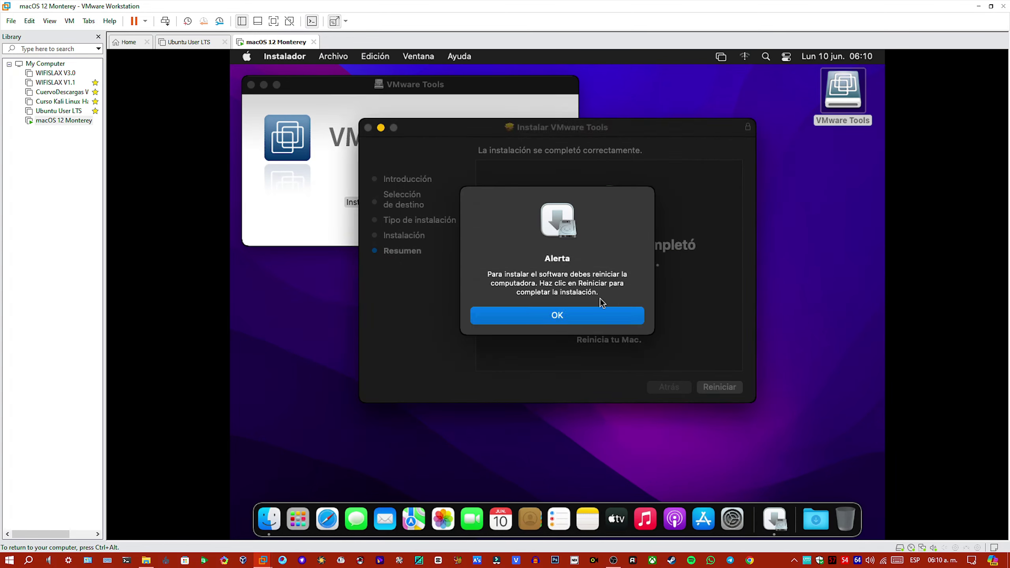
Step: Dismiss the installer's restart alert and restart the Mac from the VMware Tools installer
{"action": "left_click", "coordinate": [584, 320]}
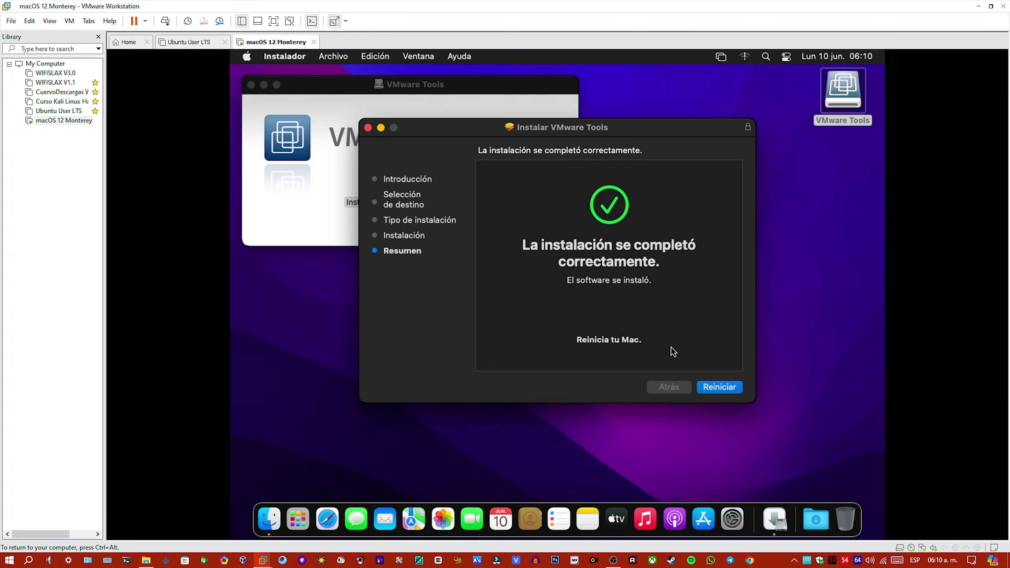
{"action": "left_click", "coordinate": [721, 387]}
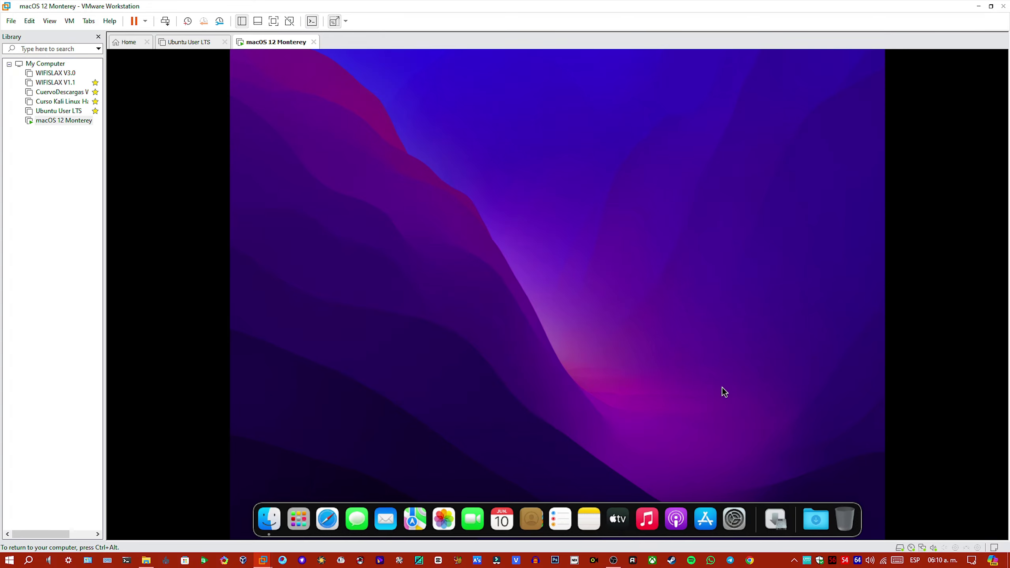
{"action": "key", "text": "ctrl+alt"}
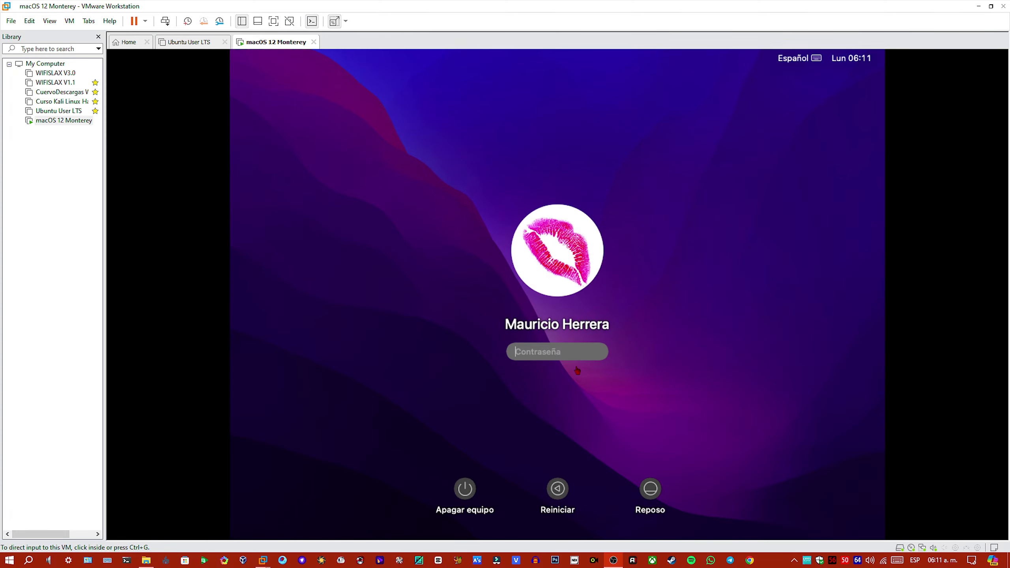
Step: Log back in to macOS with the account password after the restart
{"action": "left_click", "coordinate": [564, 351]}
{"action": "type", "text": "*******"}
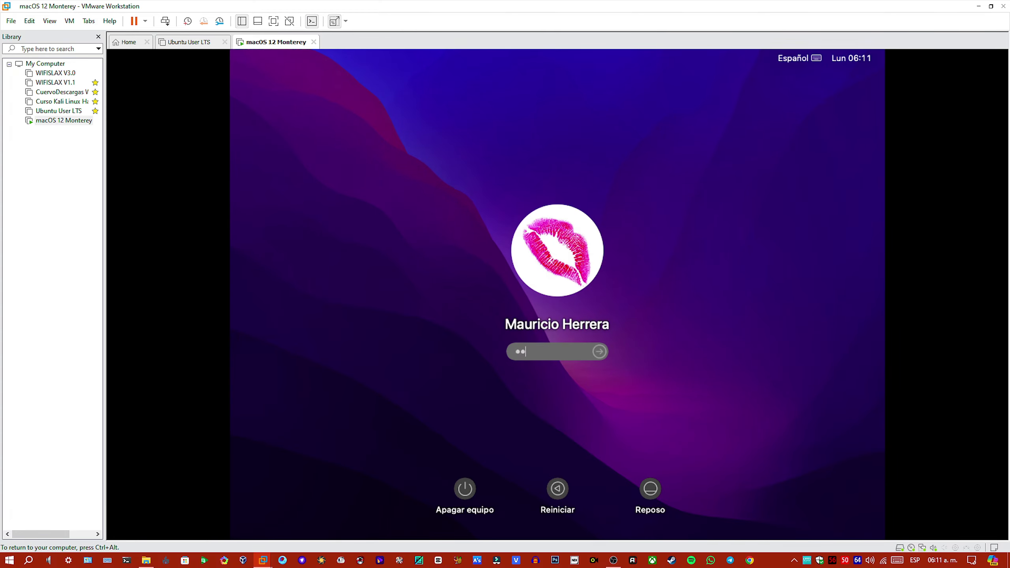
{"action": "type", "text": "*"}
{"action": "key", "text": "Return"}
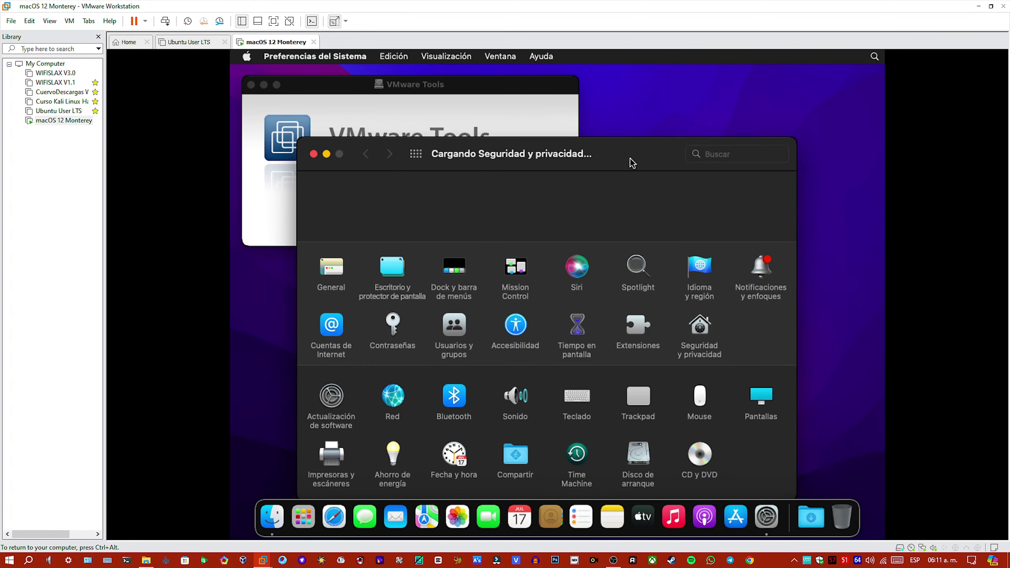
Step: Show the macOS virtual machine in full screen and start unlocking the General settings of Seguridad y privacidad
{"action": "left_click", "coordinate": [273, 21]}
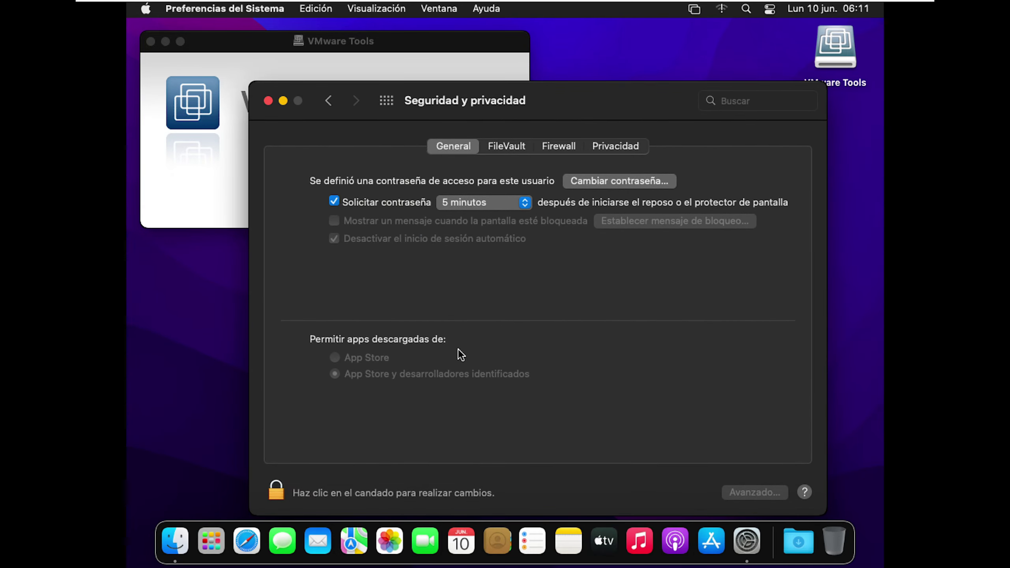
{"action": "left_click", "coordinate": [280, 492]}
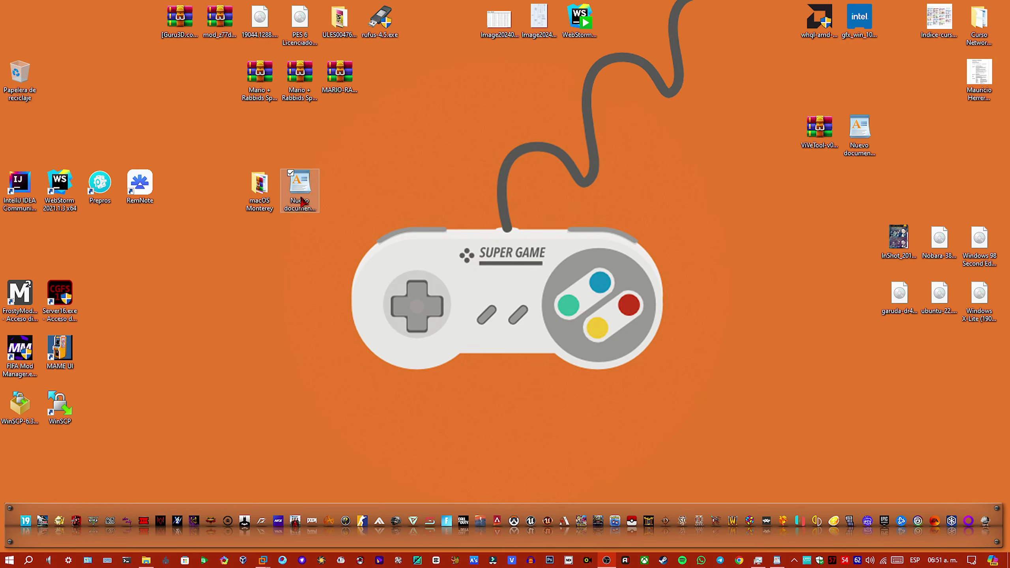
Step: Copy the vmware-resolutionSet 1920 1080 command from the text document on the Windows desktop, and minimize the document
{"action": "double_click", "coordinate": [301, 200]}
{"action": "left_click_drag", "start_coordinate": [460, 246], "coordinate": [300, 217]}
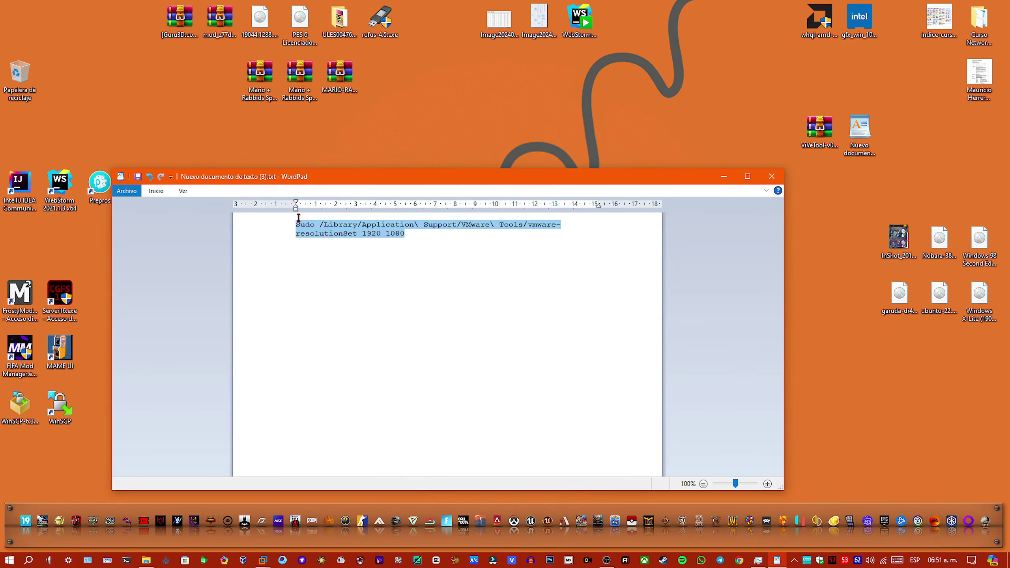
{"action": "right_click", "coordinate": [303, 225]}
{"action": "left_click", "coordinate": [332, 244]}
{"action": "left_click", "coordinate": [724, 176]}
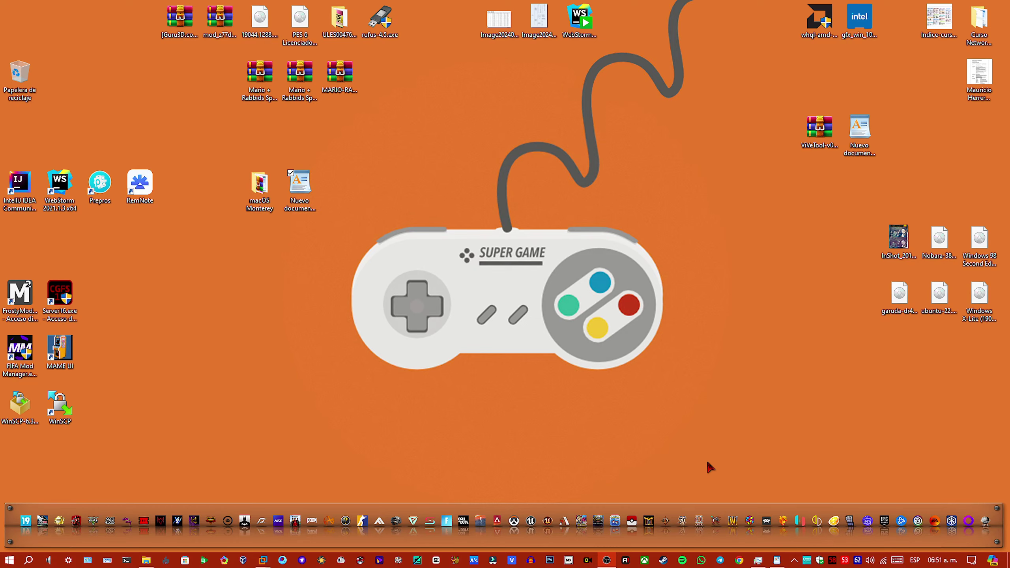
Step: Back in the macOS Terminal, run the copied command Sudo /Library/Application\ Support/VMware\ Tools/vmware-resolutionSet 1920 1080, authorizing it with the account password
{"action": "mouse_move", "coordinate": [262, 560]}
{"action": "left_click", "coordinate": [377, 497]}
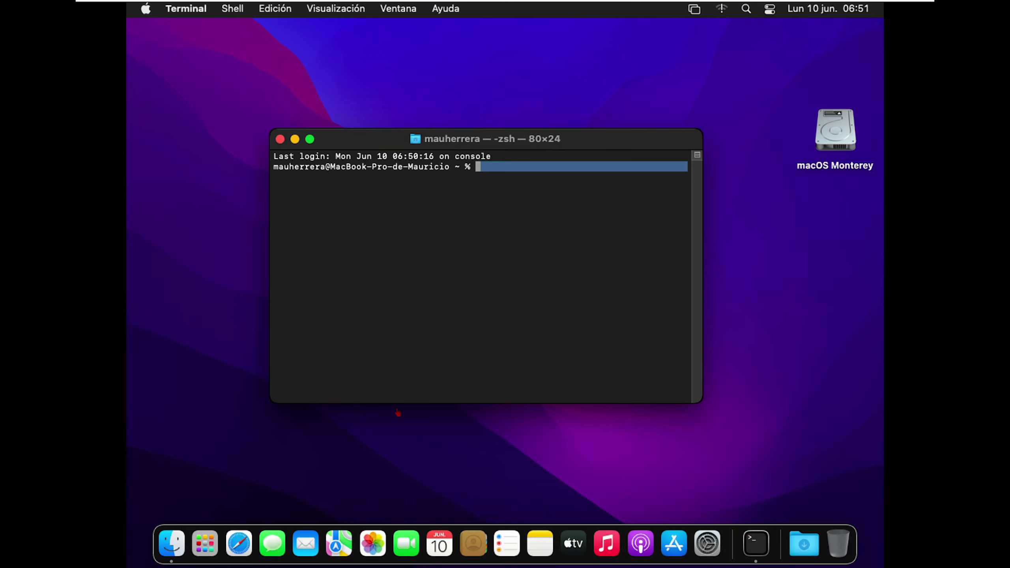
{"action": "right_click", "coordinate": [494, 167]}
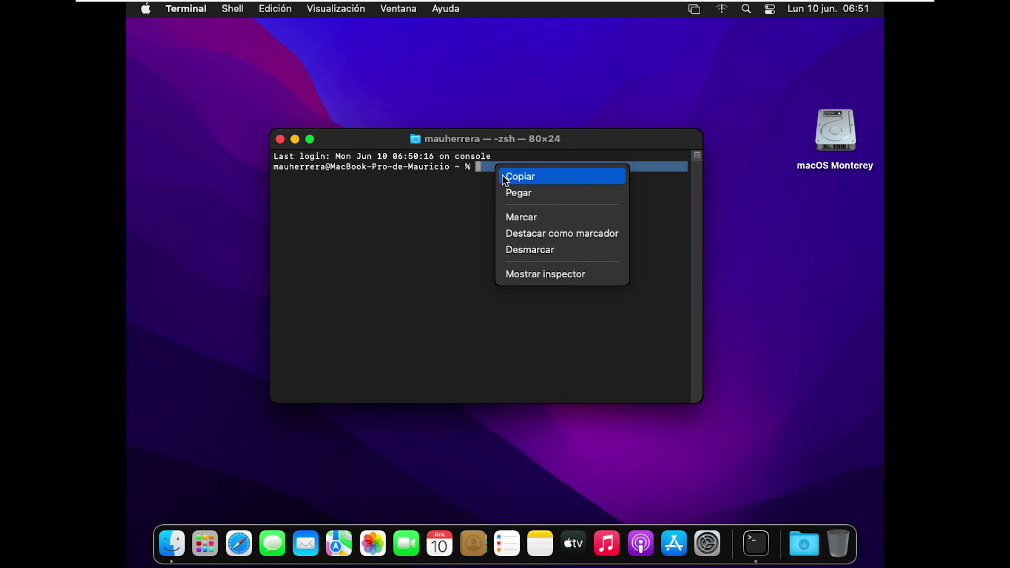
{"action": "left_click", "coordinate": [517, 192]}
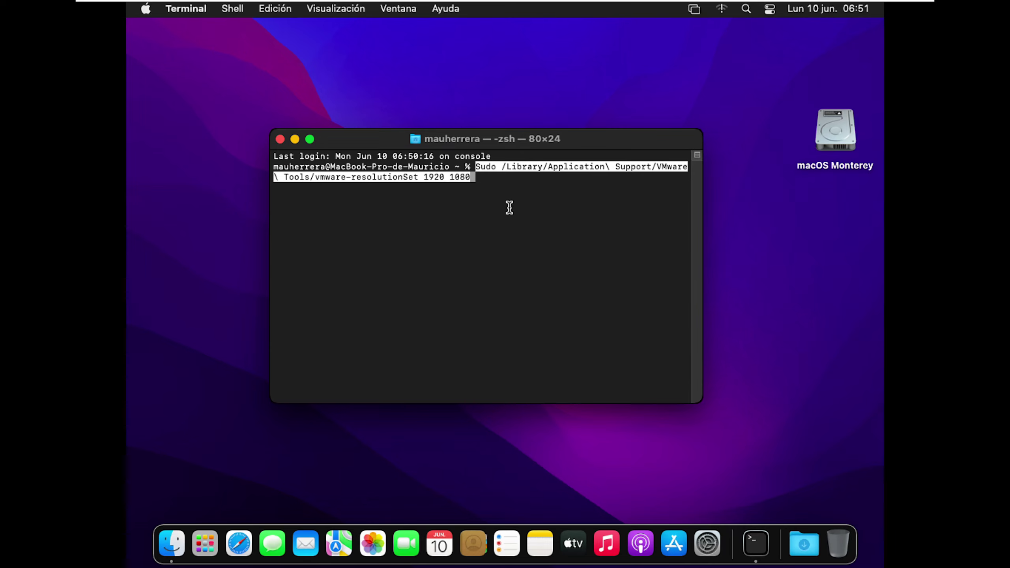
{"action": "key", "text": "Return"}
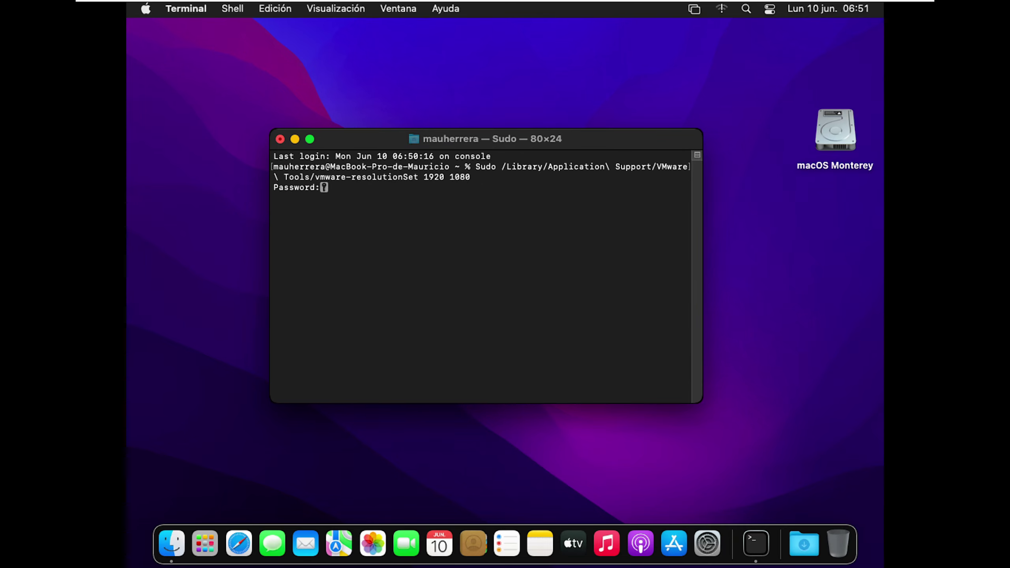
{"action": "key", "text": "Return"}
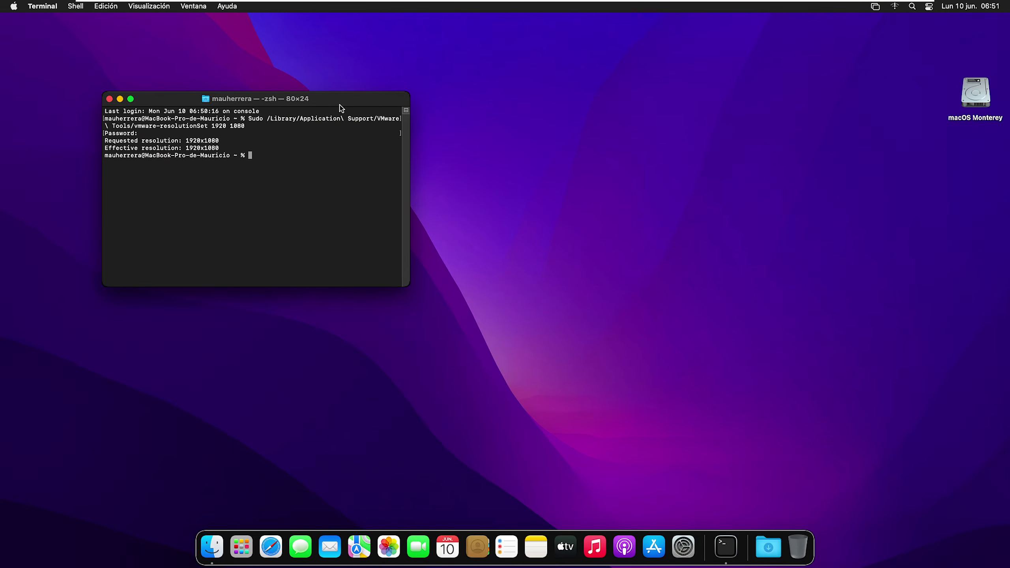
Step: Move the Terminal window toward the centre of the desktop and close it
{"action": "left_click_drag", "start_coordinate": [341, 105], "coordinate": [521, 206]}
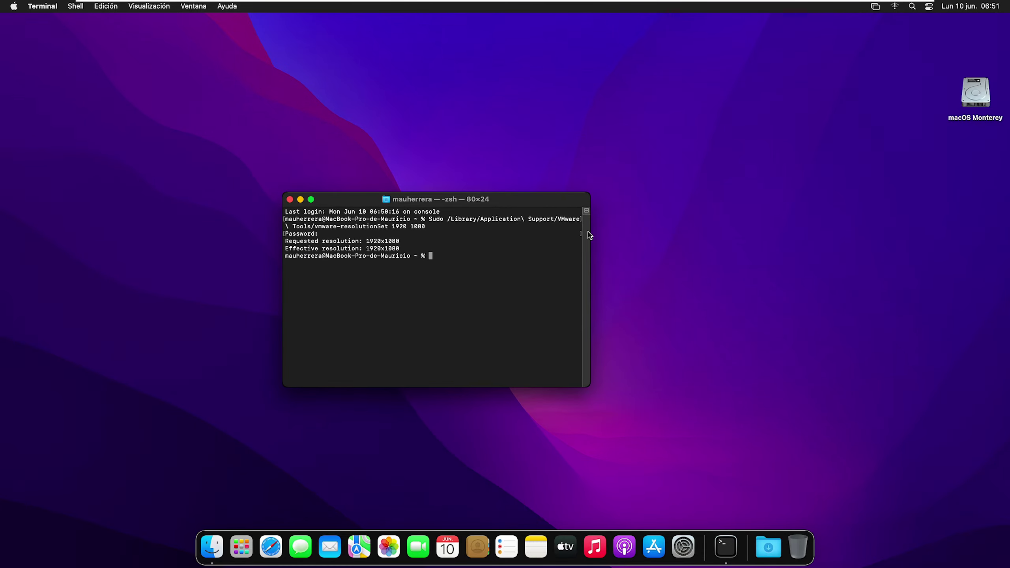
{"action": "type", "text": "excelente xD"}
{"action": "left_click", "coordinate": [290, 199]}
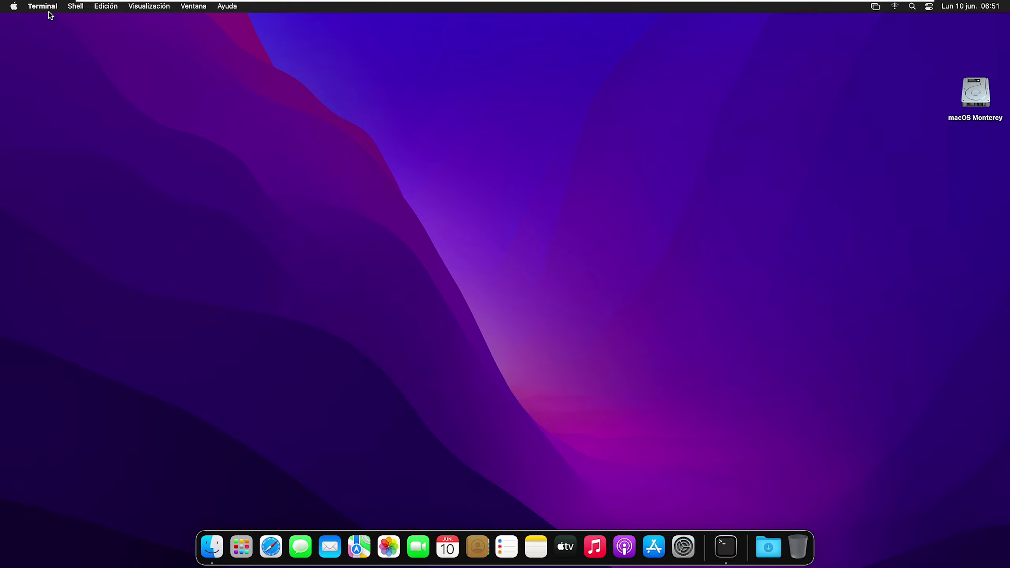
{"action": "right_click", "coordinate": [356, 185]}
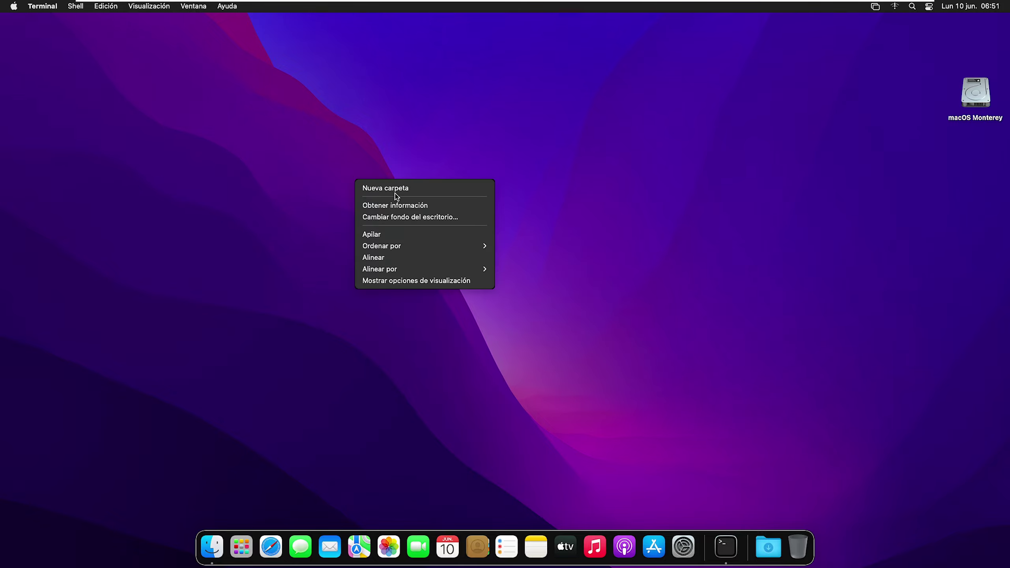
{"action": "left_click", "coordinate": [286, 191]}
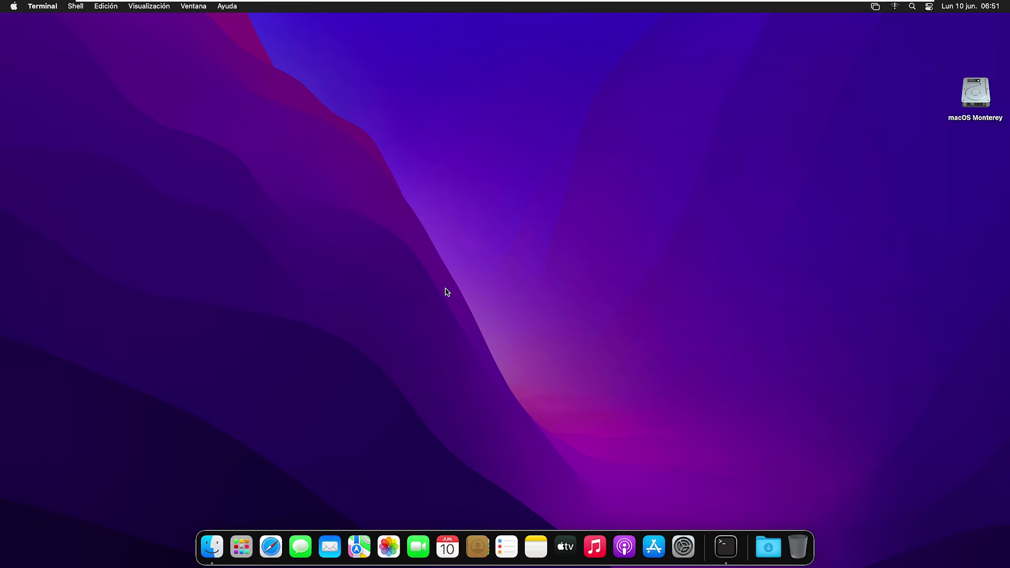
Step: Switch the VMware view of the macOS virtual machine to Exclusive Mode
{"action": "mouse_move", "coordinate": [318, 4]}
{"action": "left_click", "coordinate": [151, 6]}
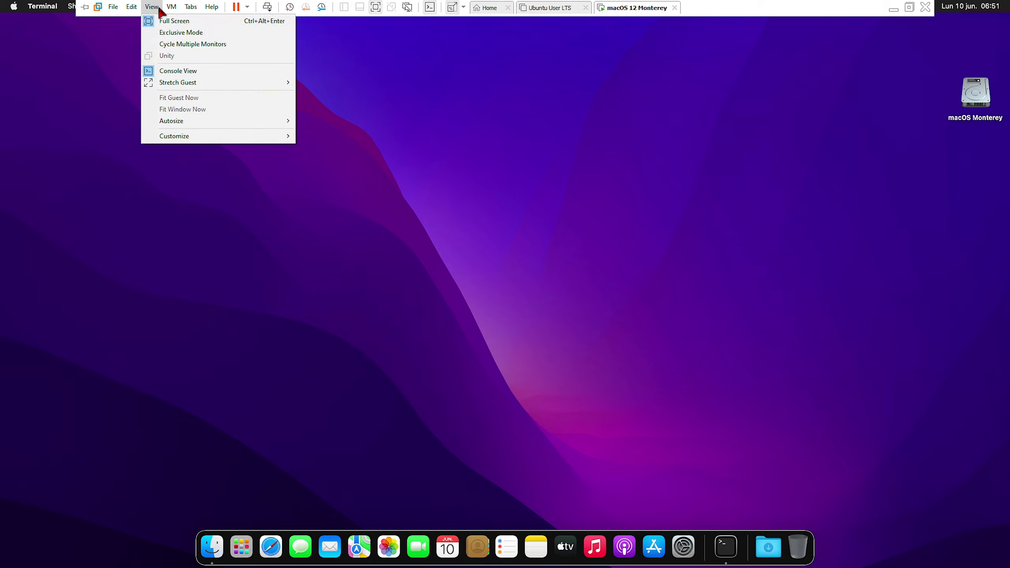
{"action": "left_click", "coordinate": [181, 33]}
{"action": "left_click", "coordinate": [491, 316]}
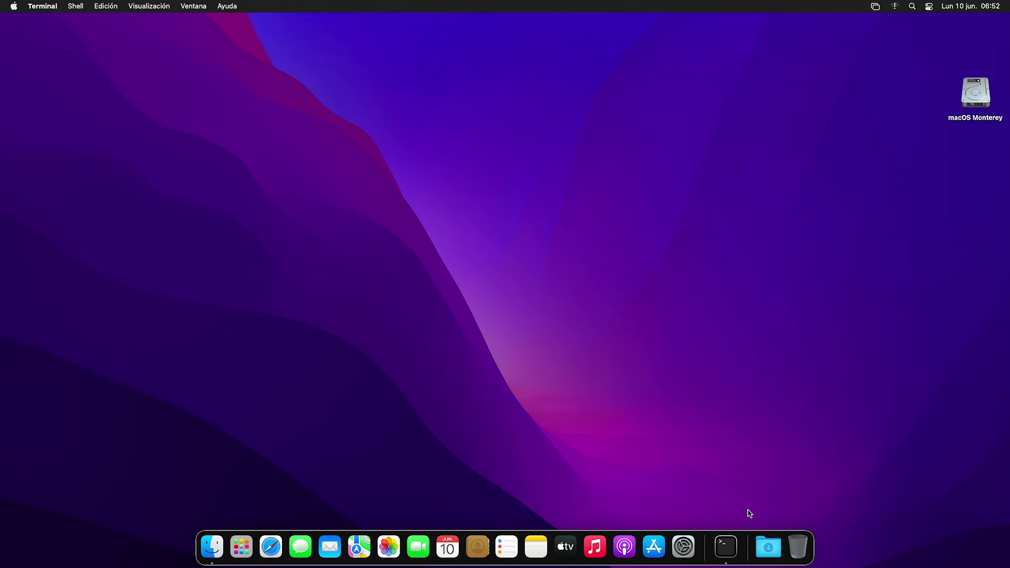
Step: Open a Finder window, enlarge it, and position it near the centre of the desktop
{"action": "left_click", "coordinate": [218, 546]}
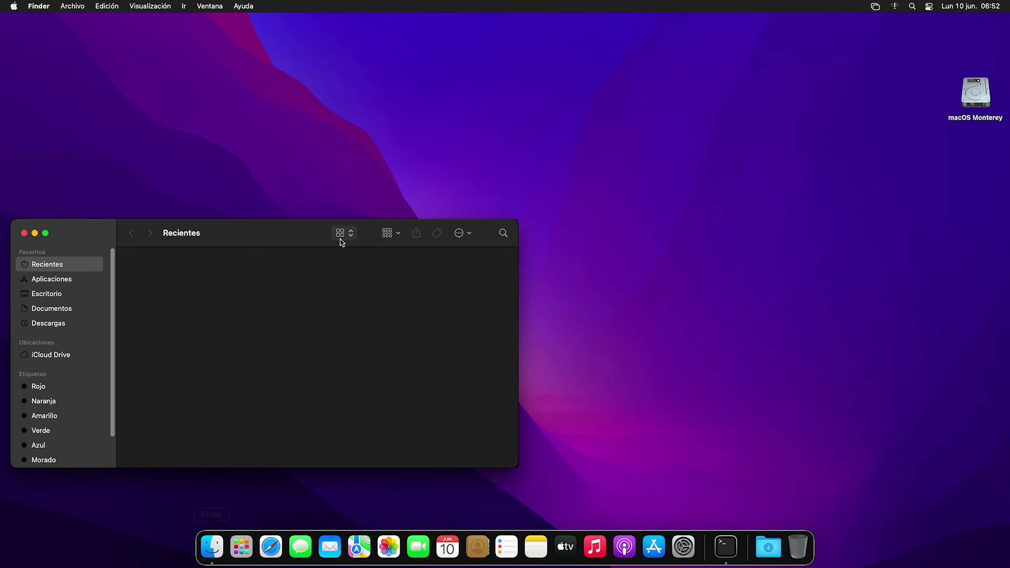
{"action": "left_click_drag", "start_coordinate": [317, 234], "coordinate": [518, 169]}
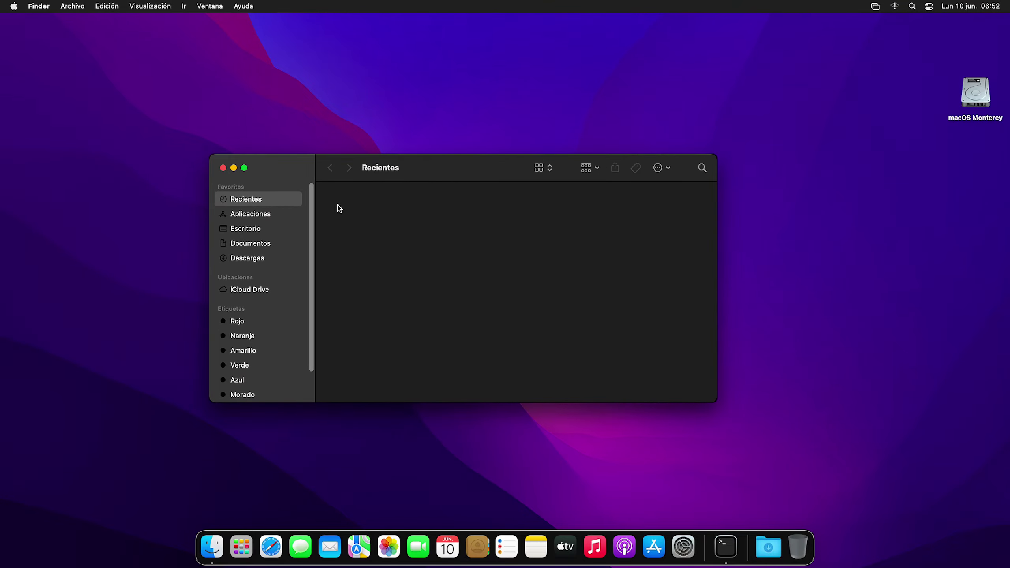
{"action": "left_click_drag", "start_coordinate": [213, 157], "coordinate": [98, 63]}
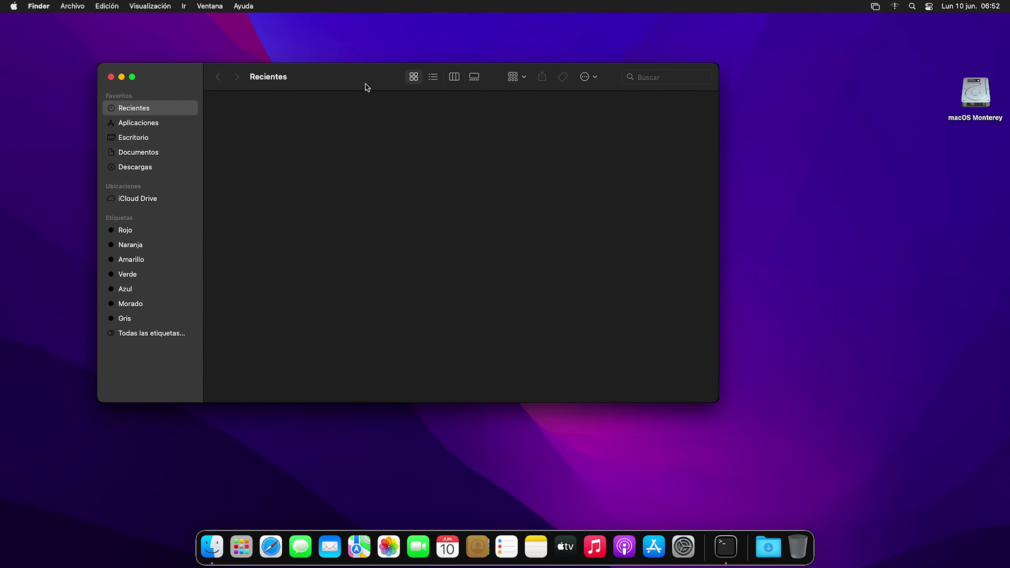
{"action": "left_click_drag", "start_coordinate": [351, 84], "coordinate": [499, 99]}
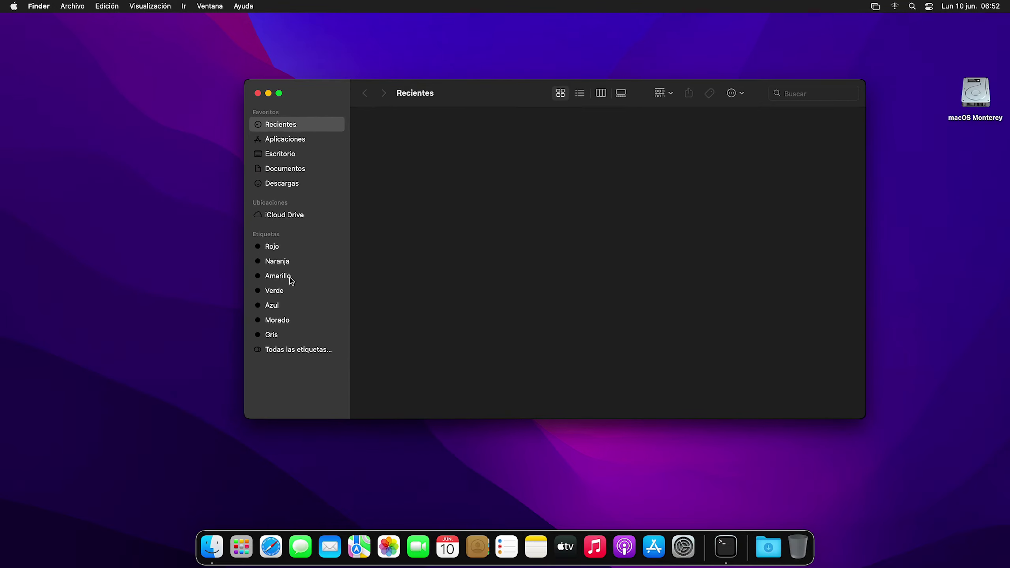
Step: Browse the Documentos folder and its Test subfolder, examining the available view and folder options, and return to Documentos
{"action": "left_click", "coordinate": [293, 171]}
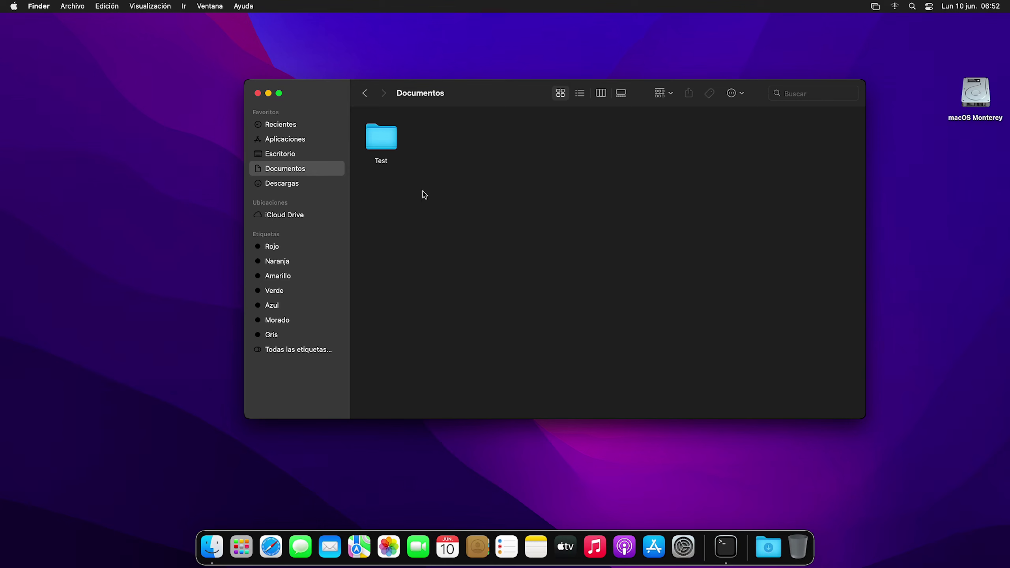
{"action": "right_click", "coordinate": [466, 156]}
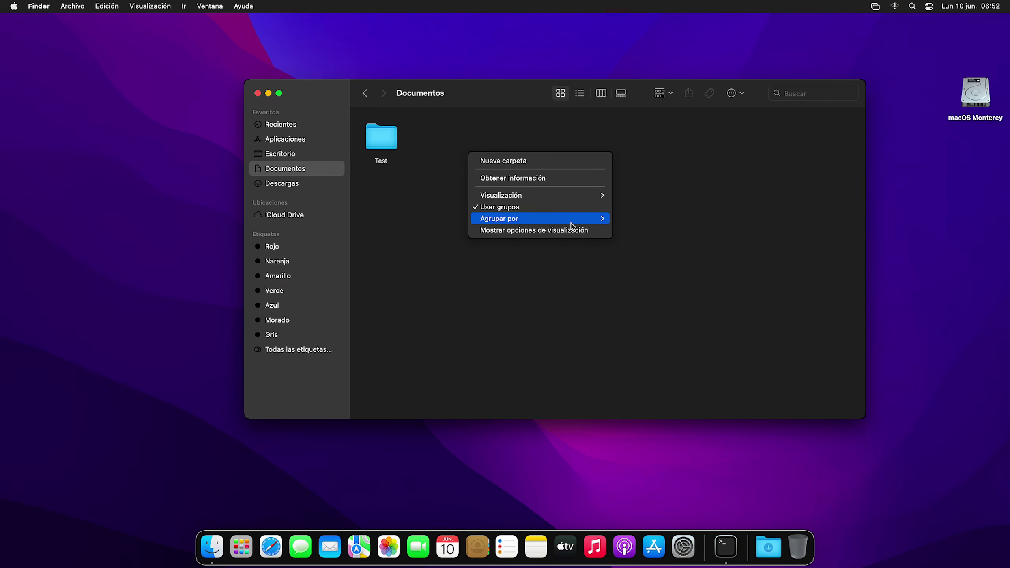
{"action": "mouse_move", "coordinate": [575, 199]}
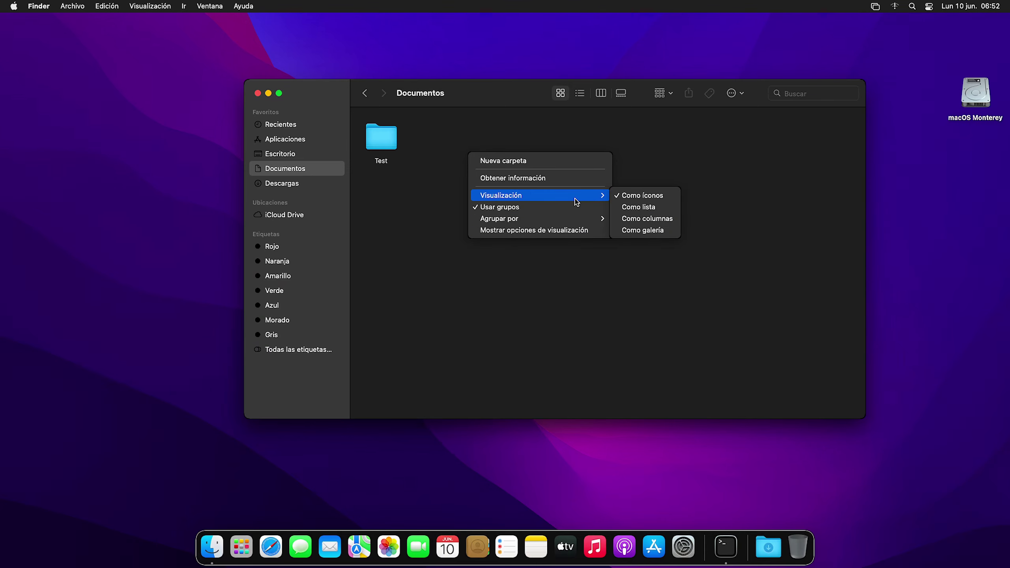
{"action": "left_click", "coordinate": [424, 198]}
{"action": "double_click", "coordinate": [387, 143]}
{"action": "right_click", "coordinate": [424, 171]}
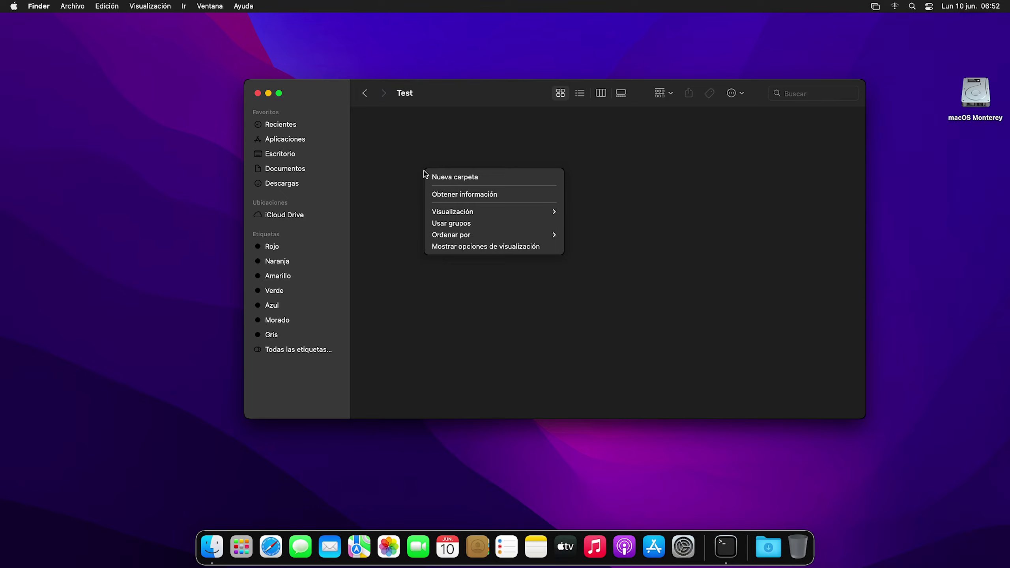
{"action": "mouse_move", "coordinate": [494, 219]}
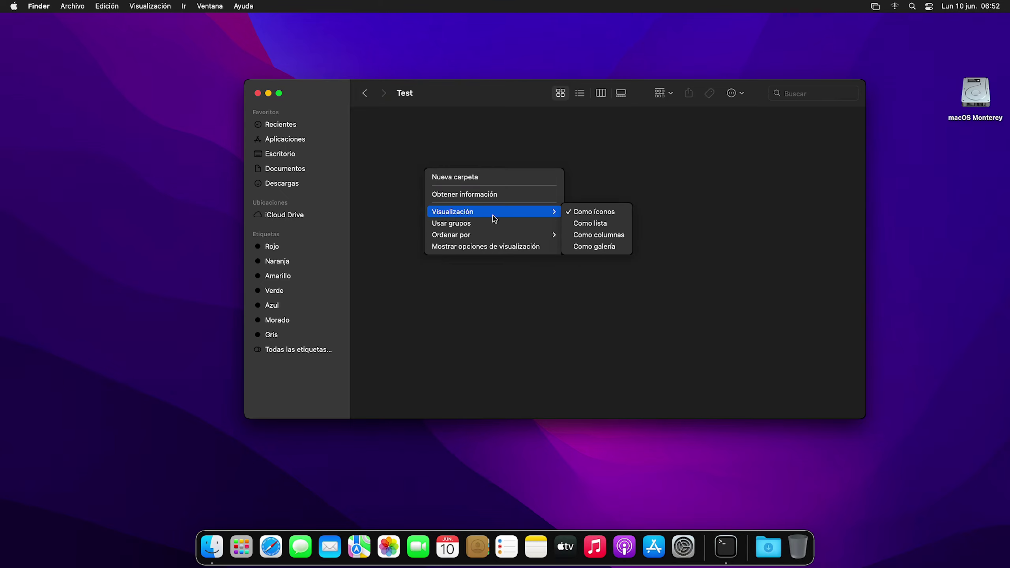
{"action": "left_click", "coordinate": [392, 219]}
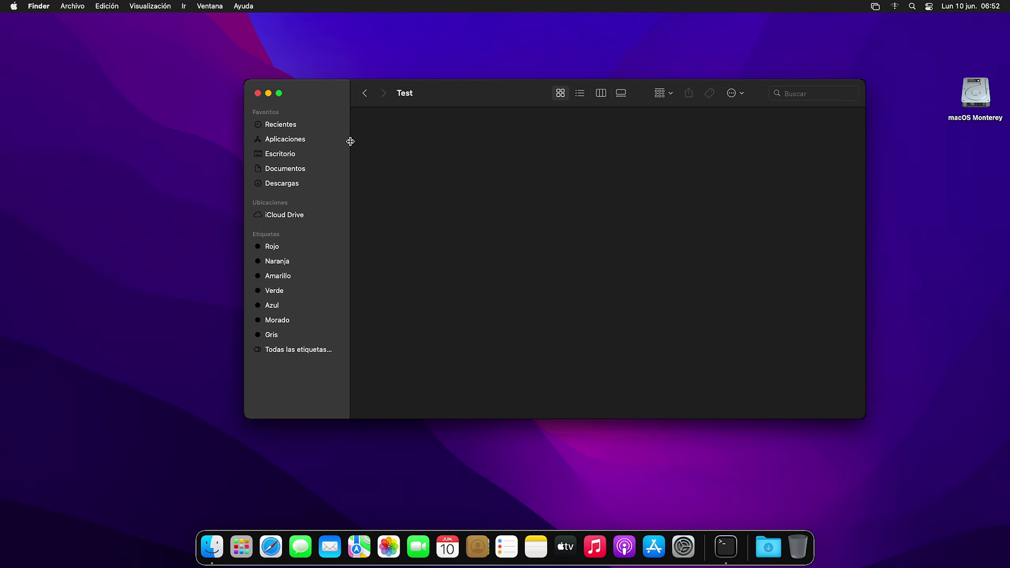
{"action": "left_click", "coordinate": [365, 93]}
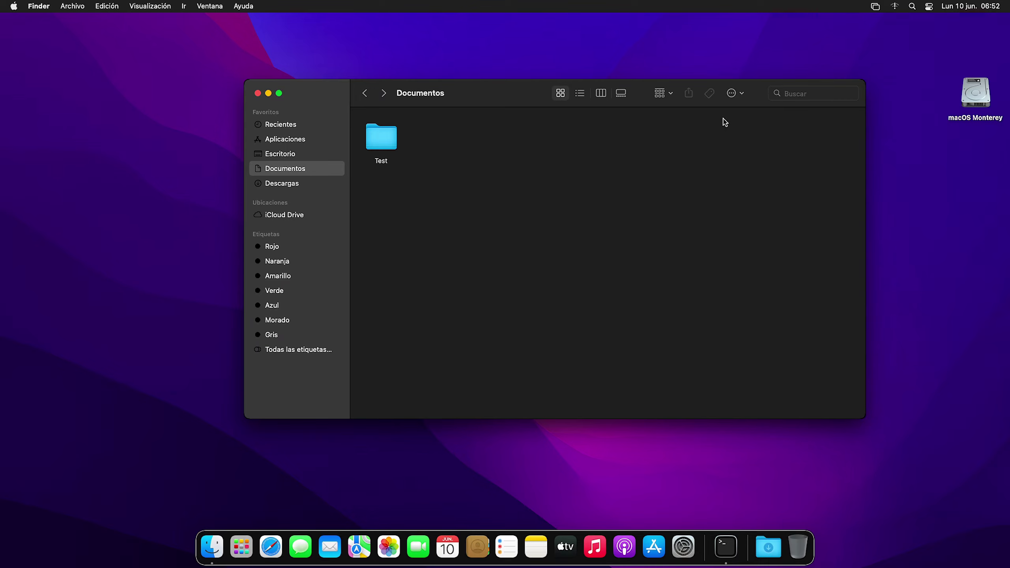
{"action": "left_click", "coordinate": [741, 94]}
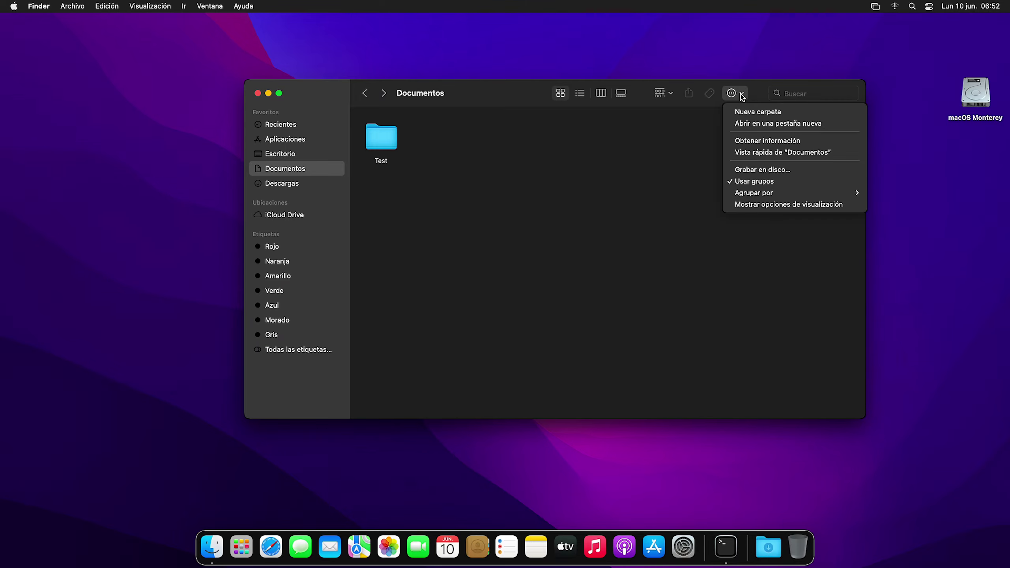
{"action": "left_click", "coordinate": [994, 290]}
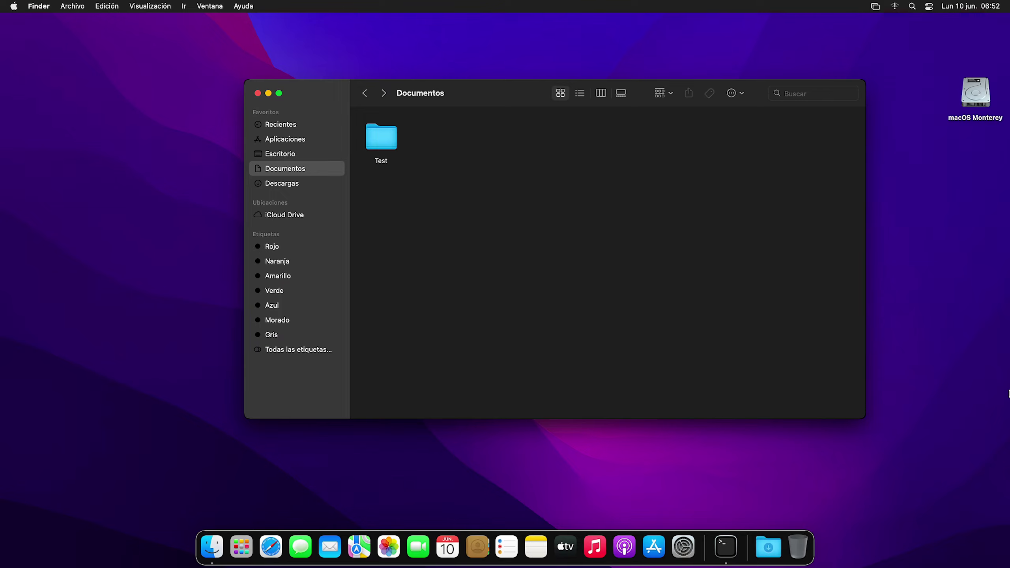